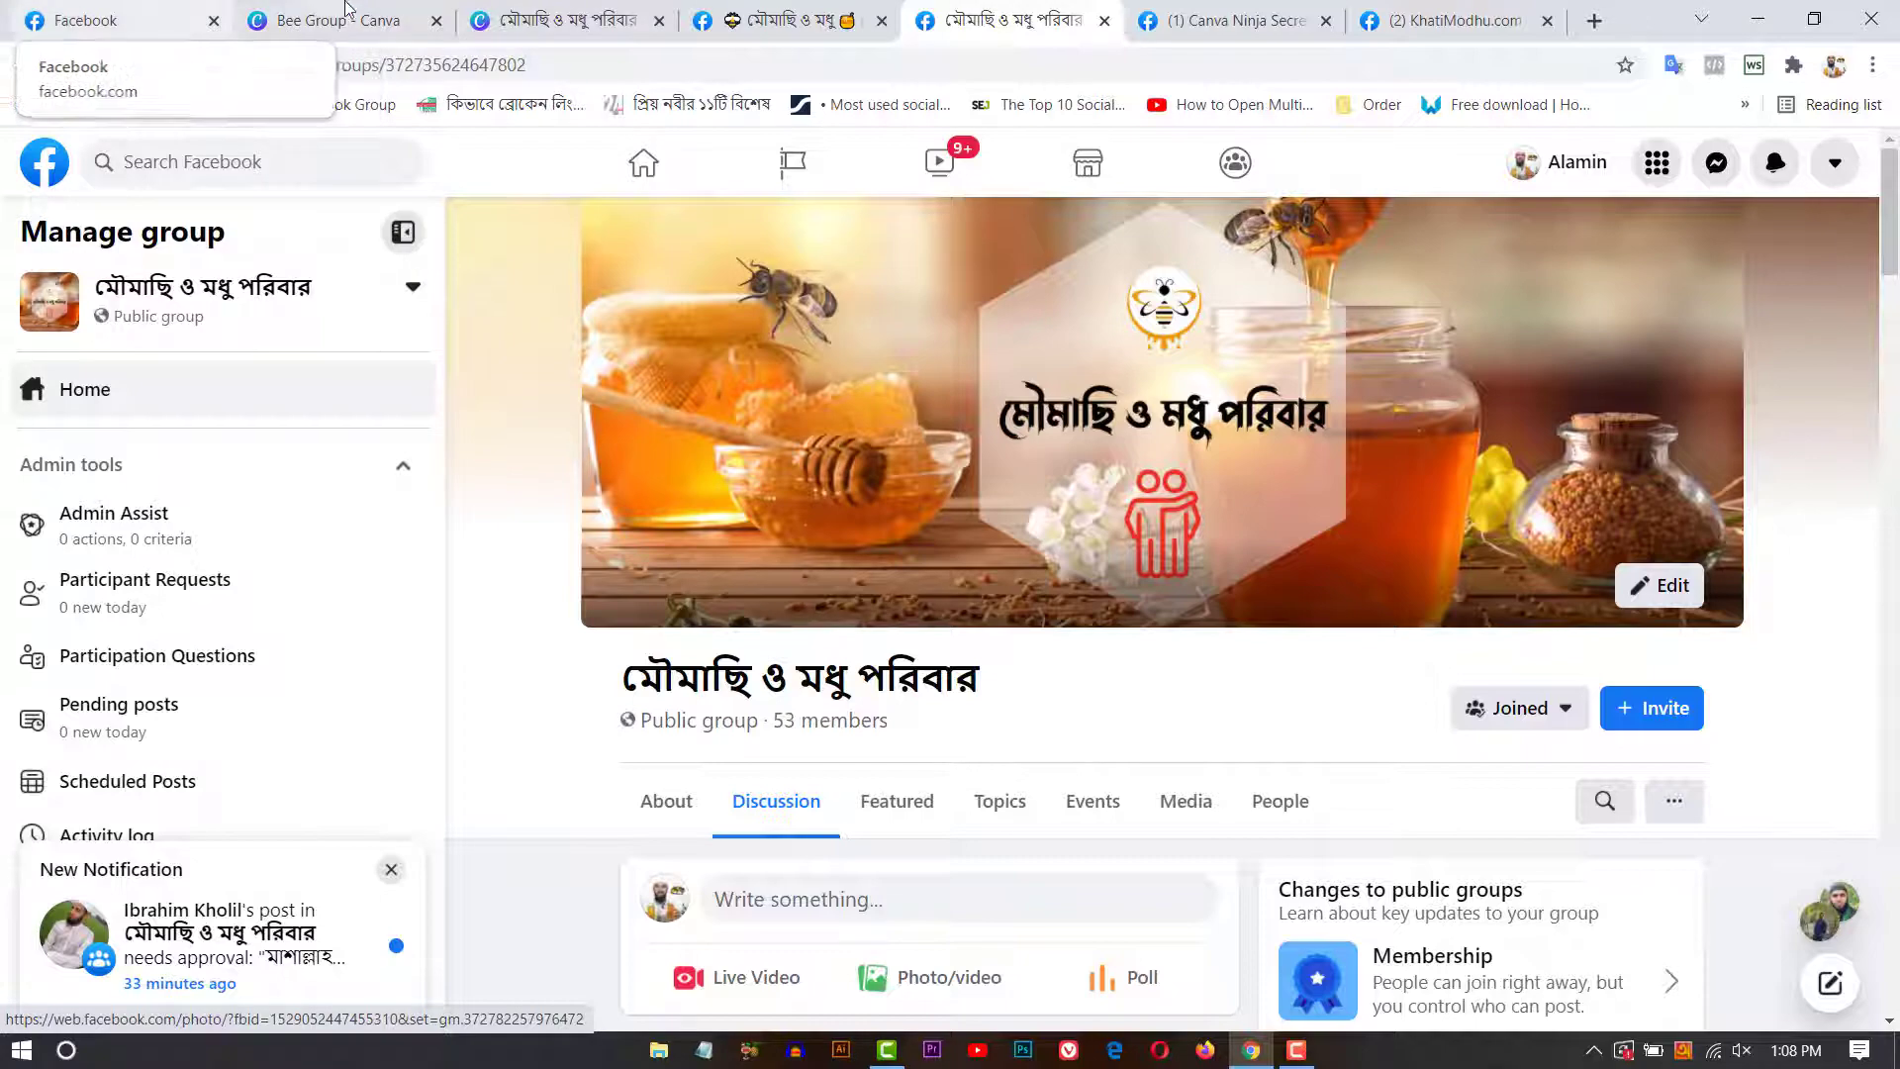
Step: Look through the open Canva Ninja Secrets, KhatiModhu.com and Canva design pages, ending on the মৌমাছি ও মধু পরিবার Facebook group
click(351, 6)
click(1264, 12)
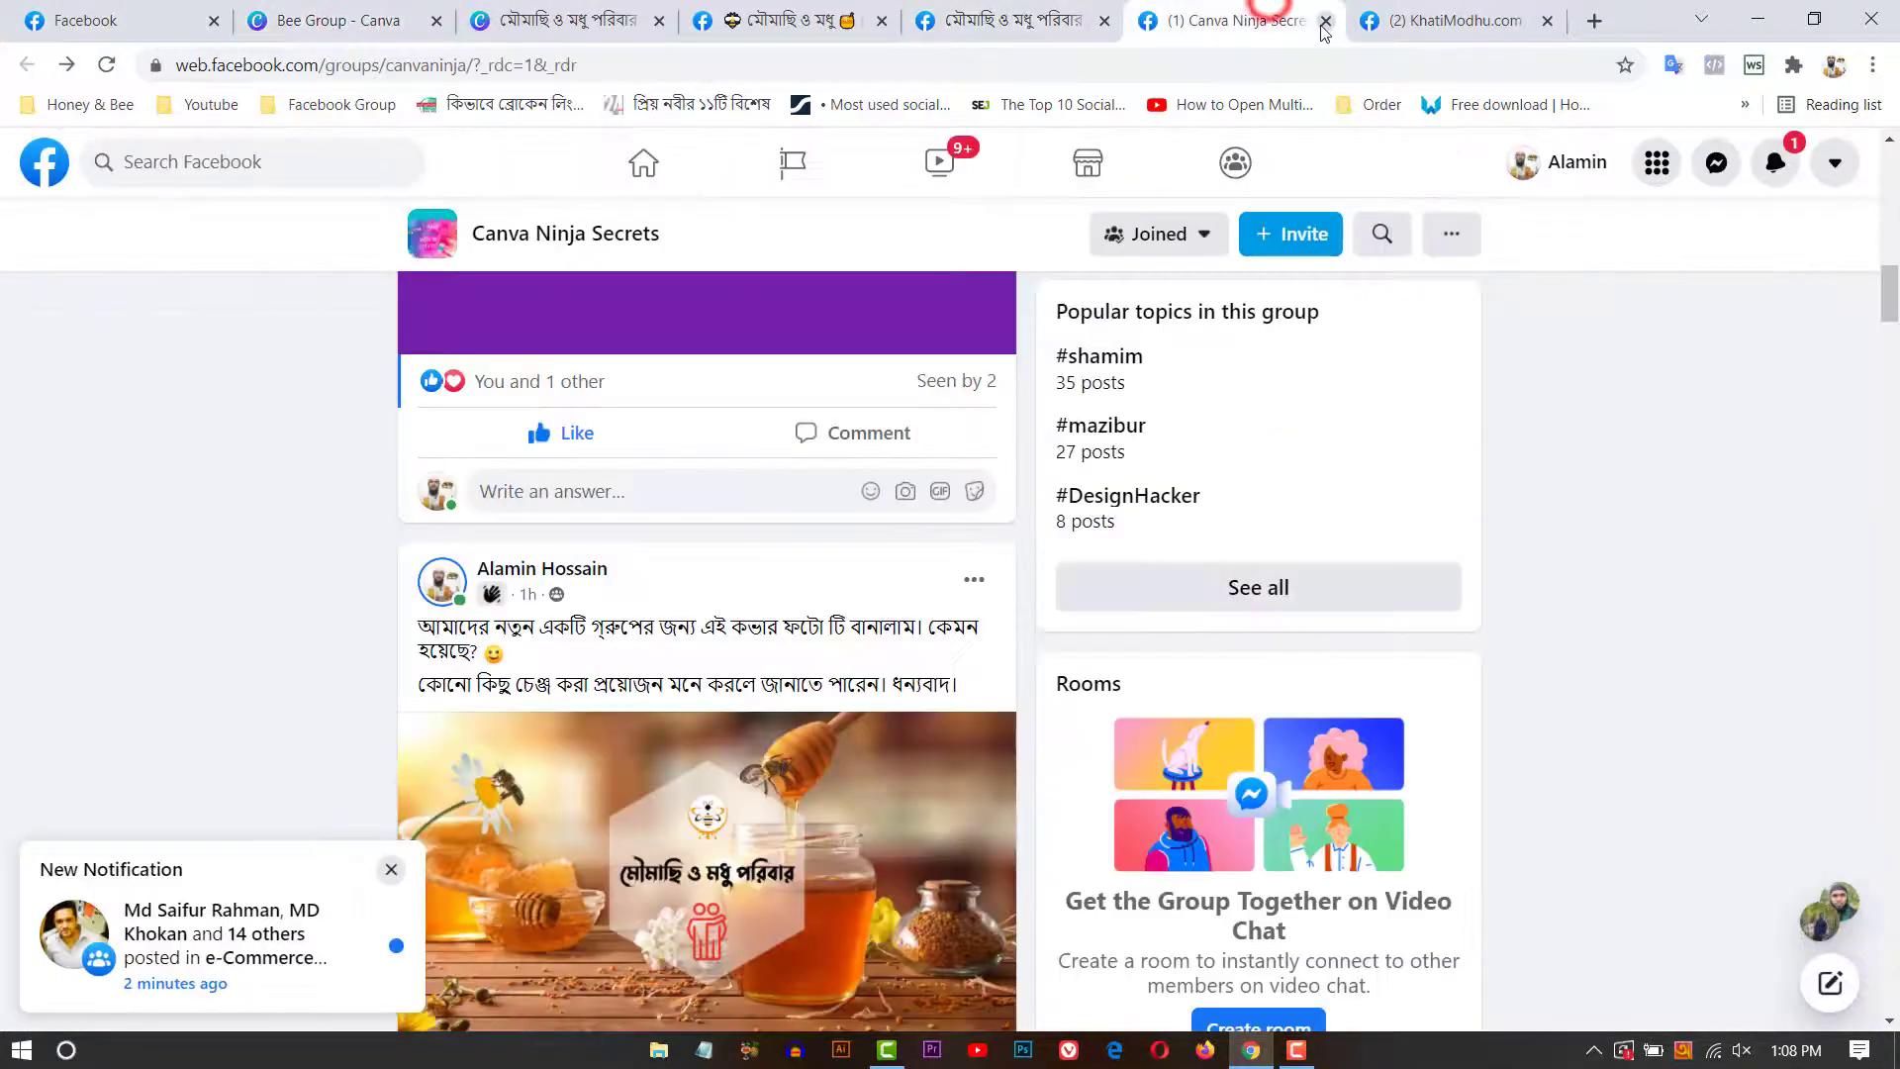
click(1457, 7)
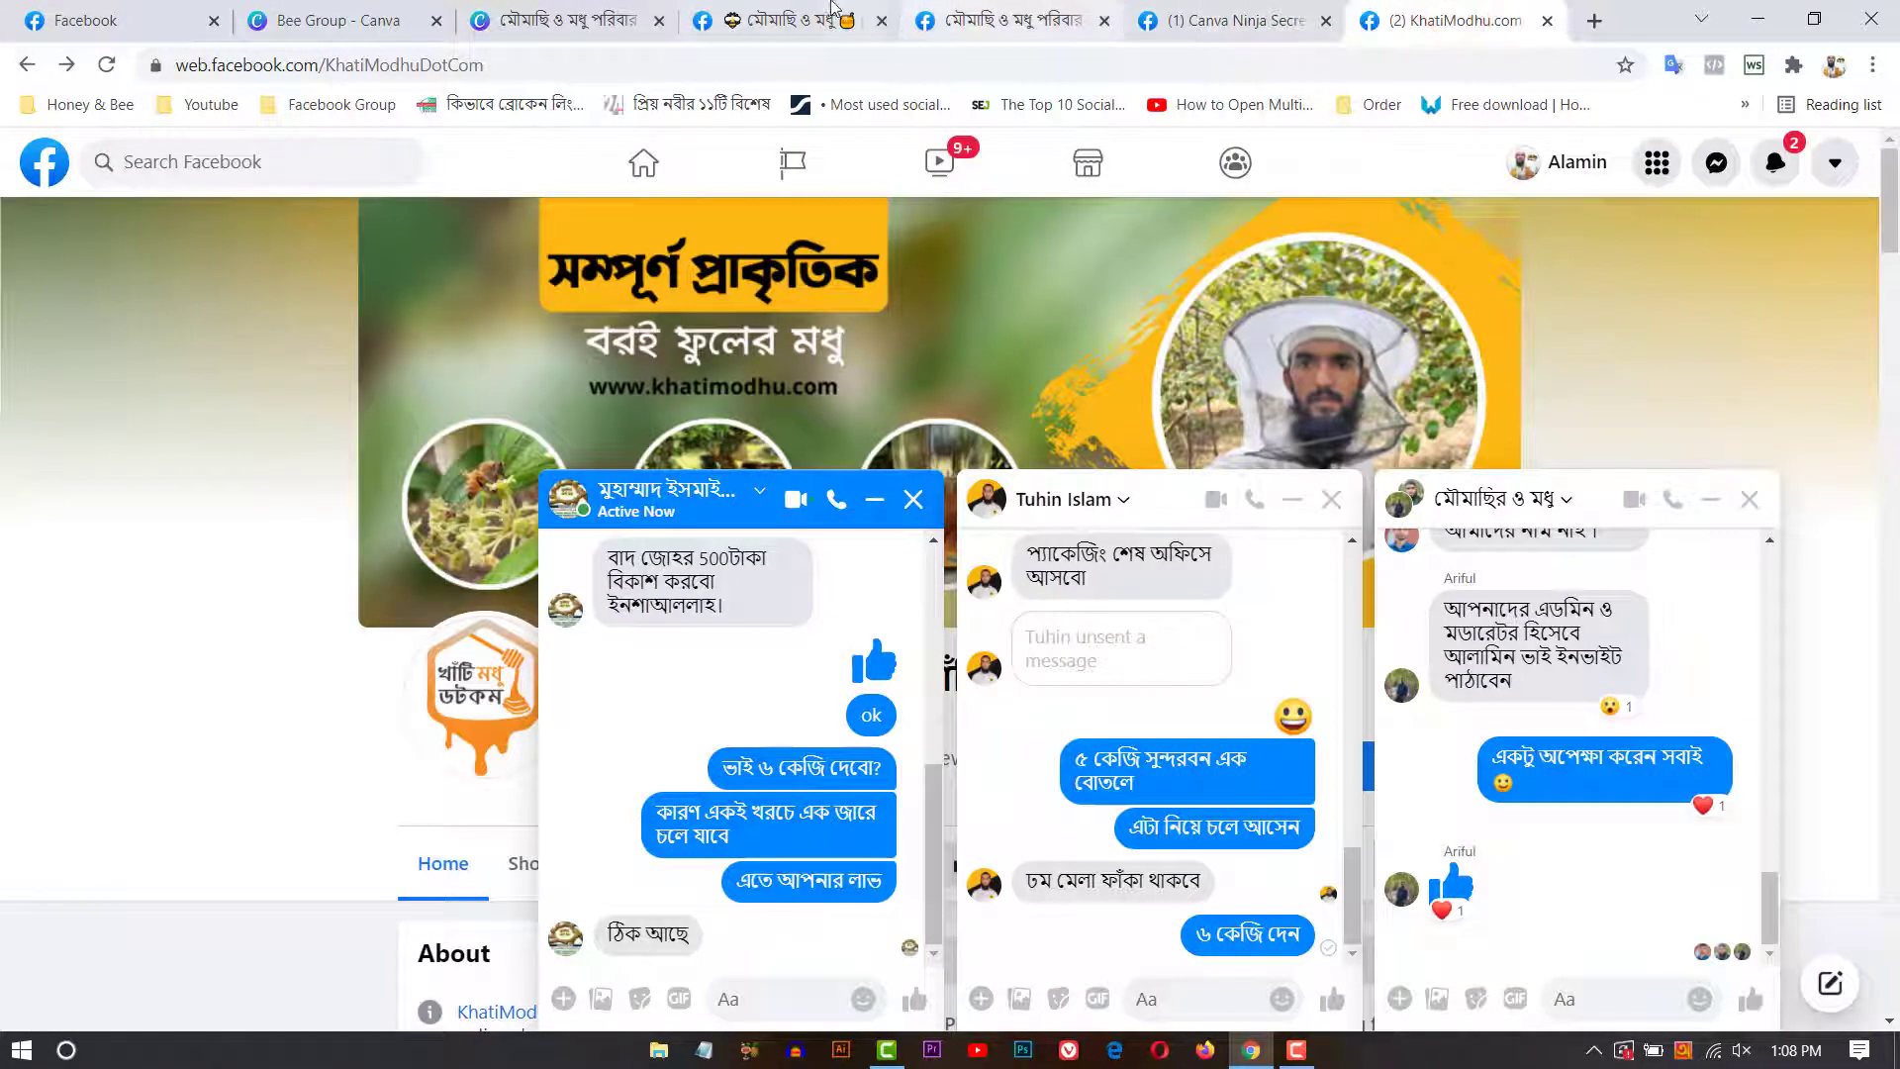
click(598, 8)
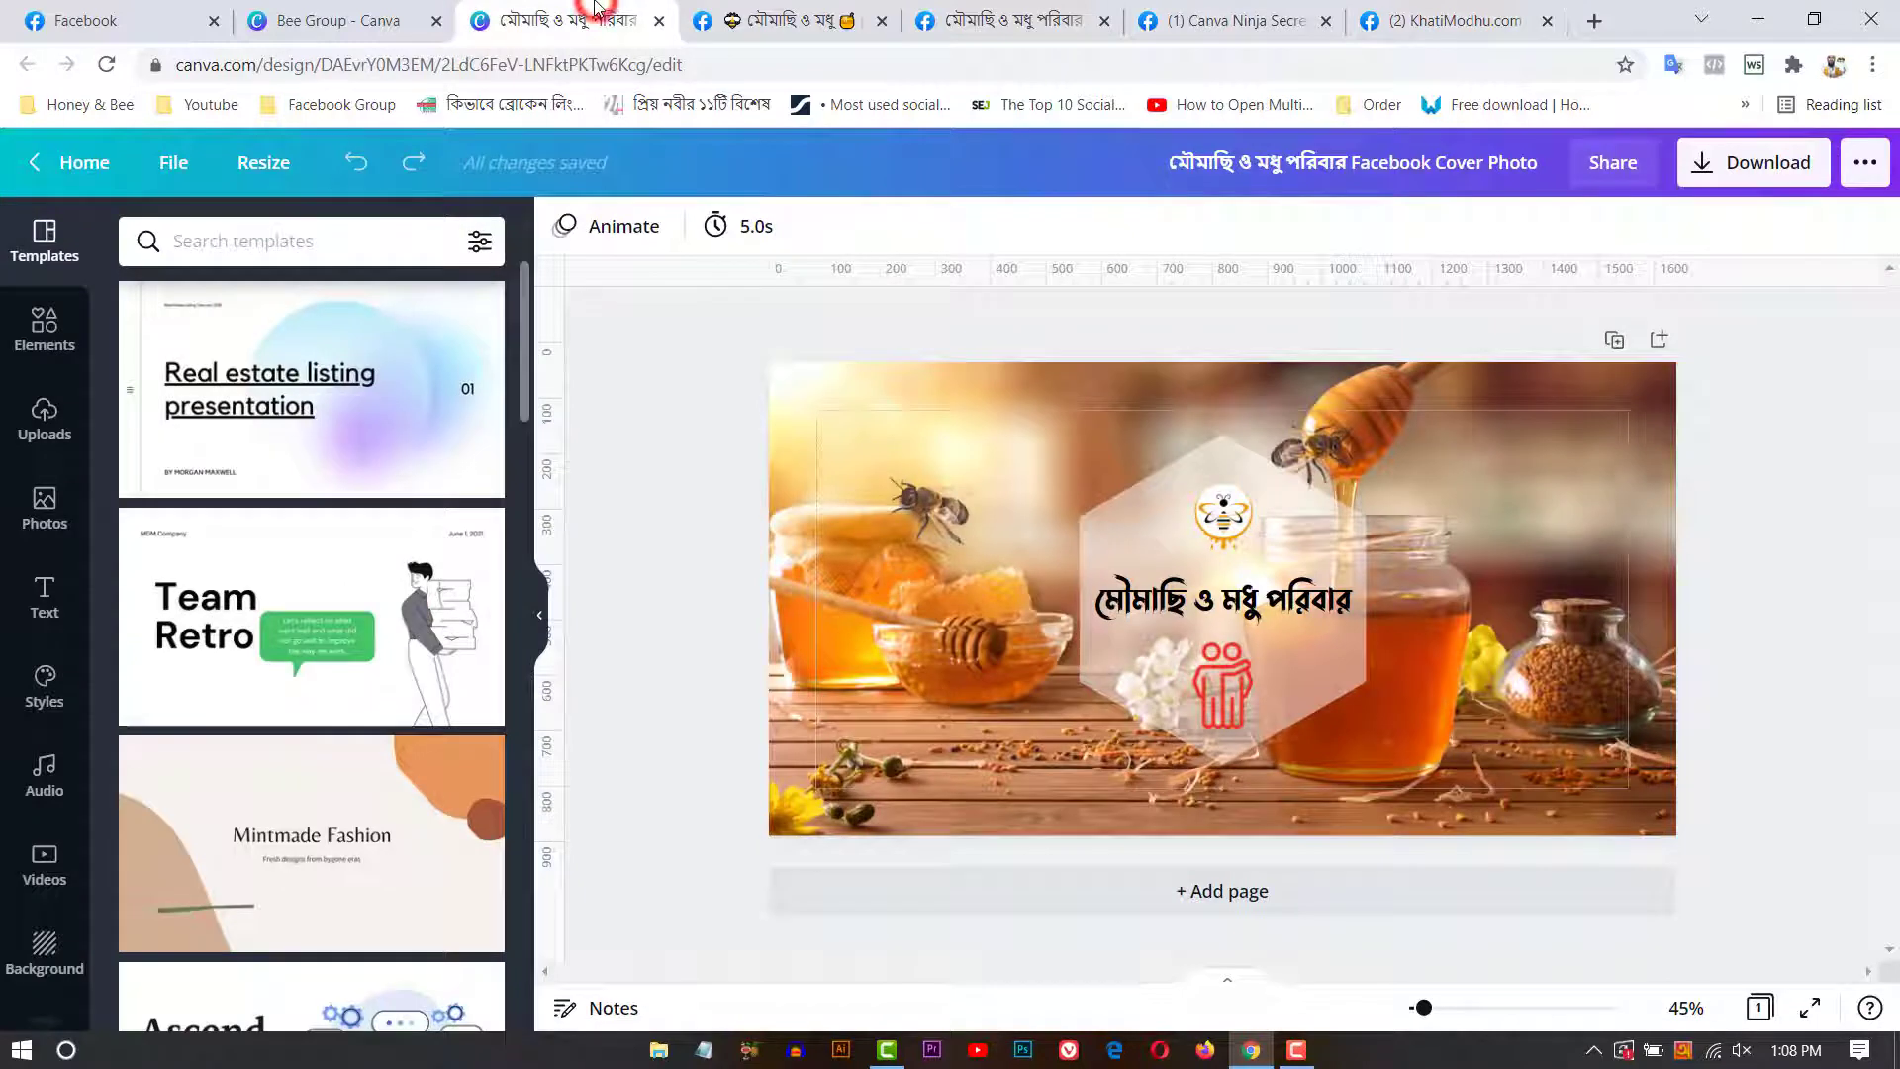
click(1074, 12)
drag(601, 693, 1003, 693)
click(1062, 696)
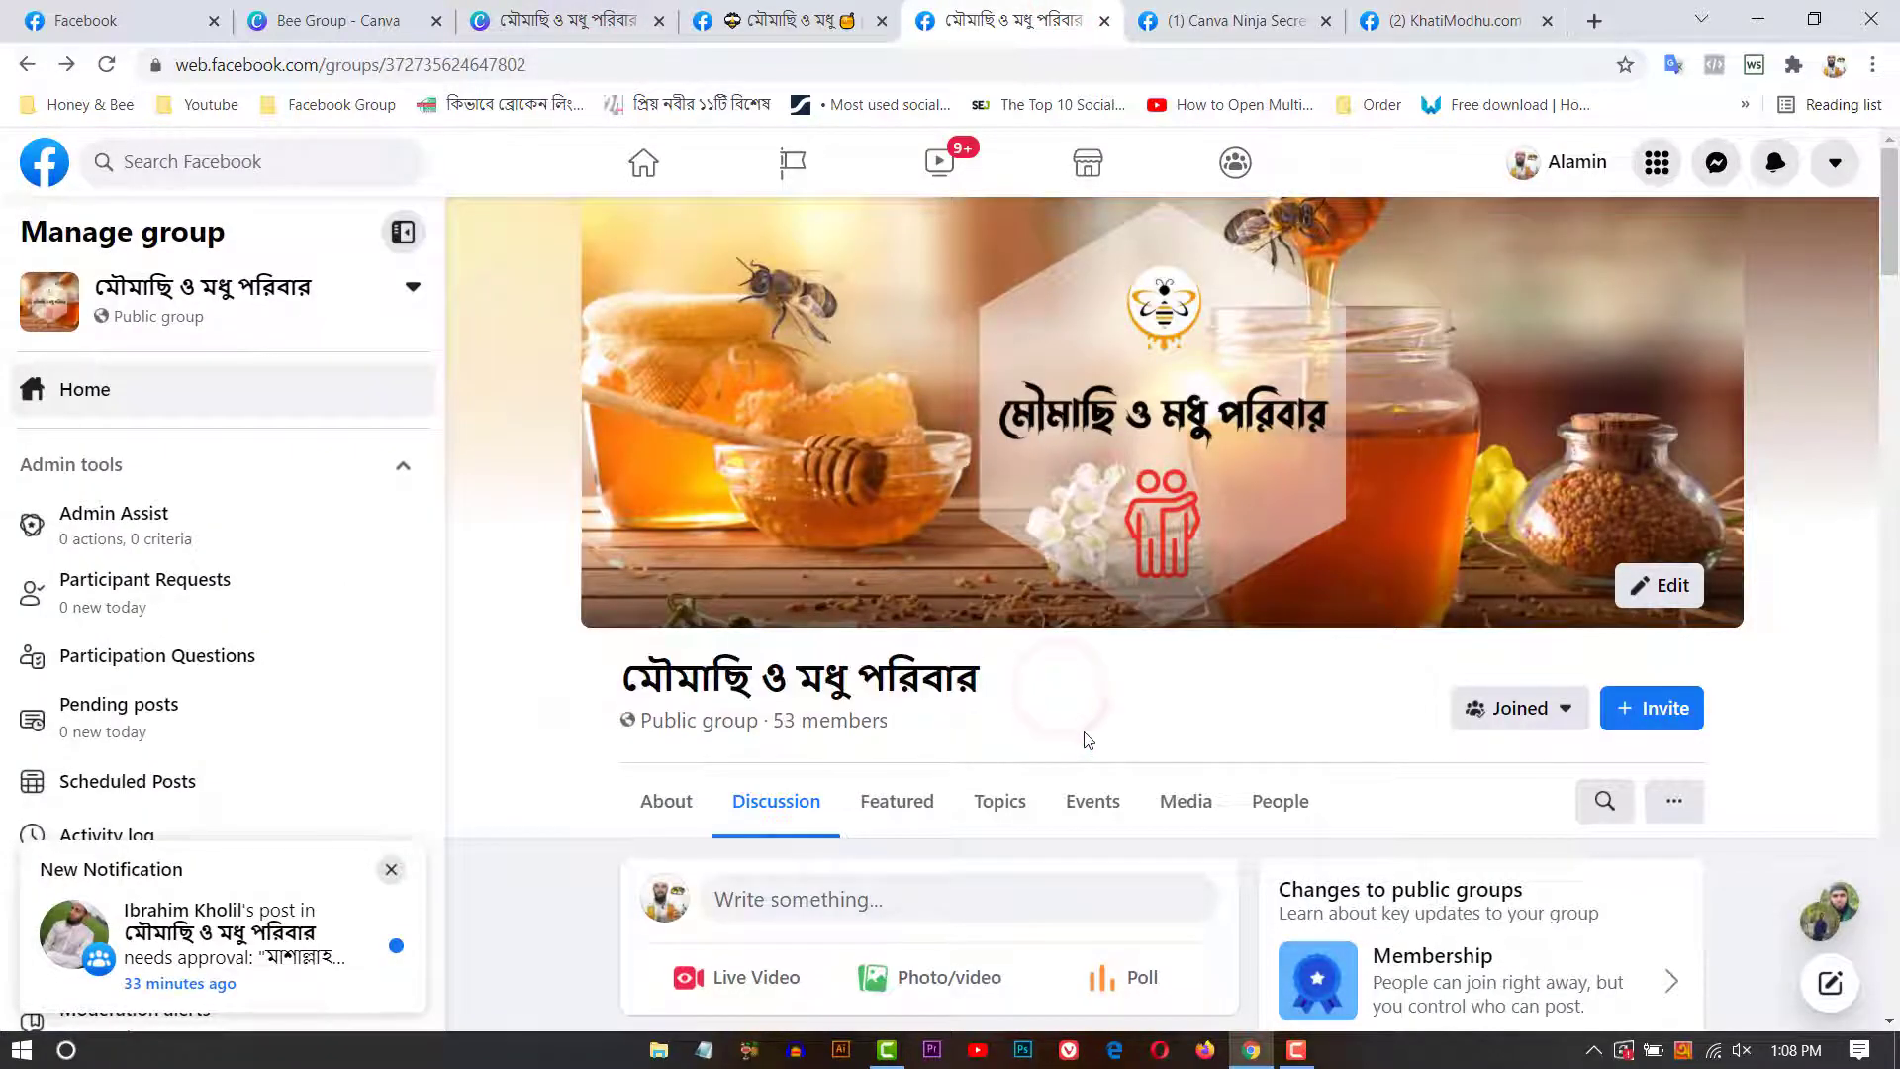
Step: Compare the মৌমাছি ও মধু group page, with its chat window closed, against the মৌমাছি ও মধু পরিবার group's cover and name
click(770, 18)
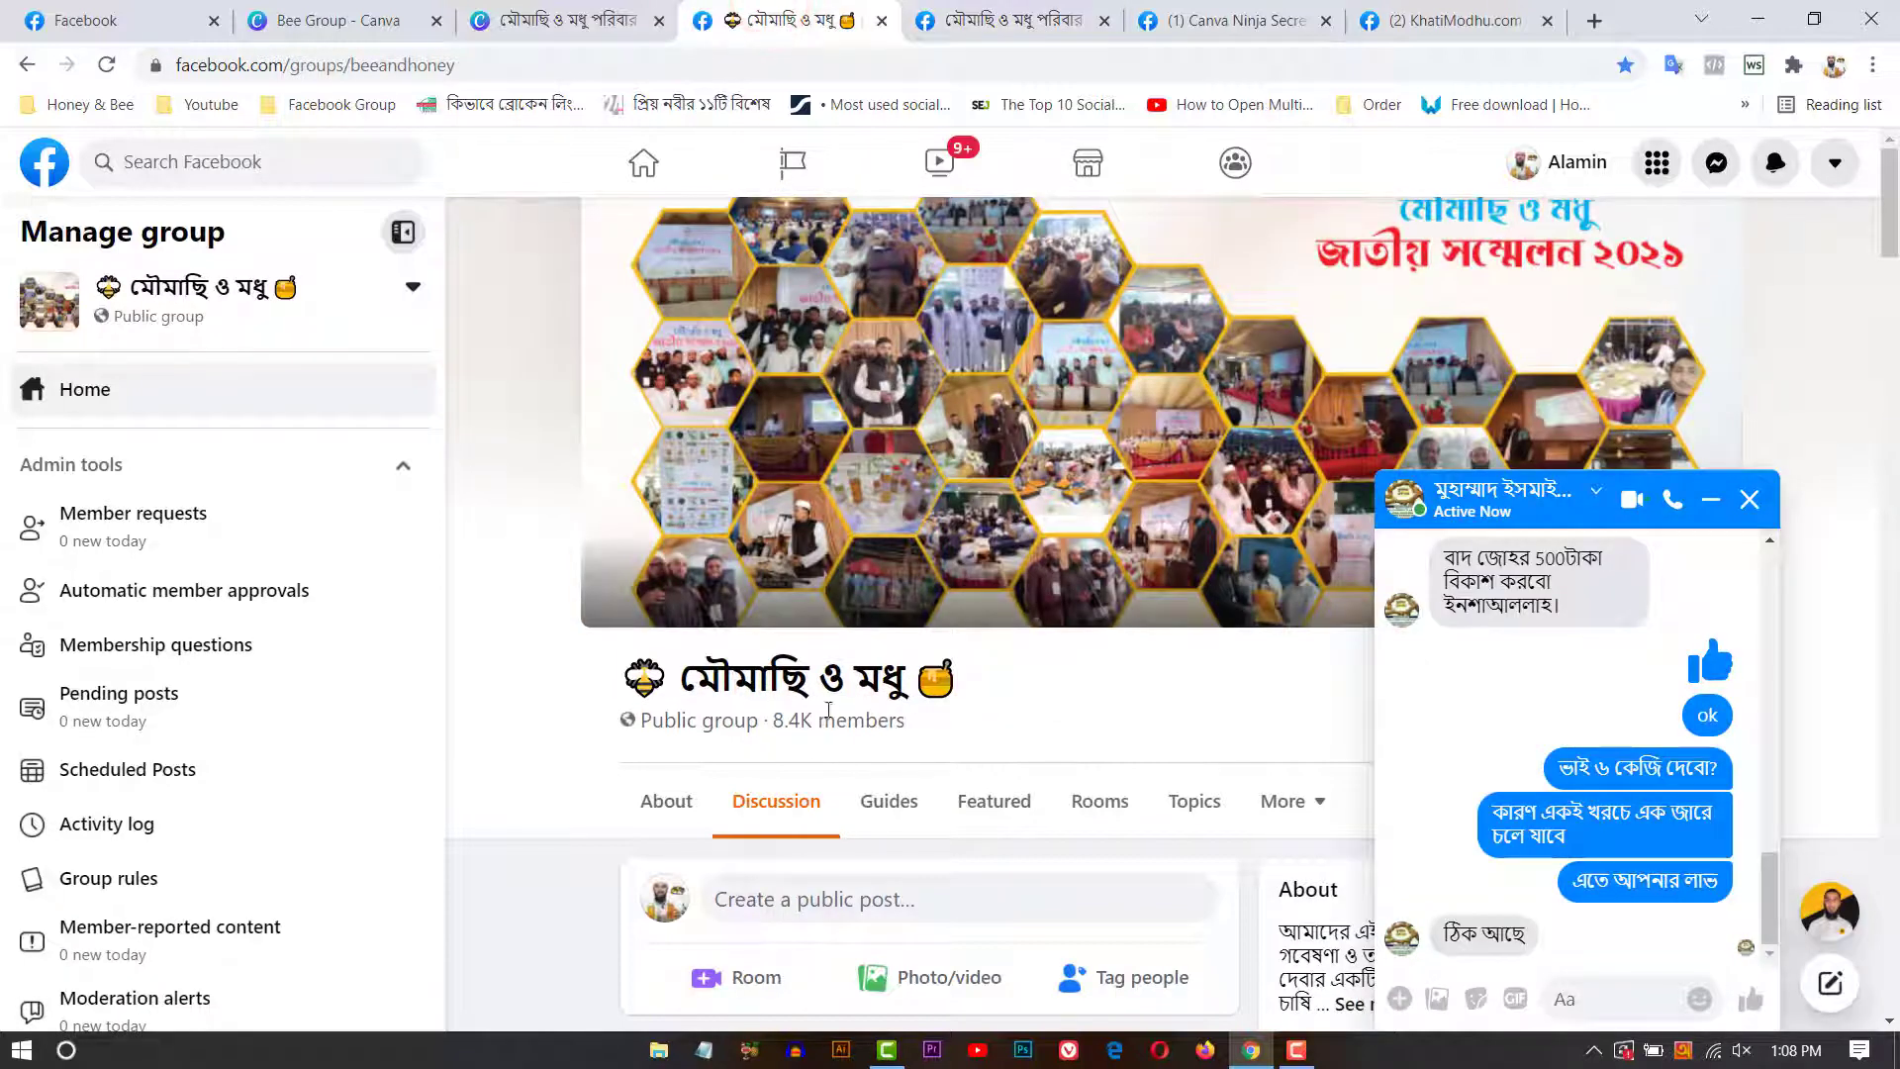
click(1746, 500)
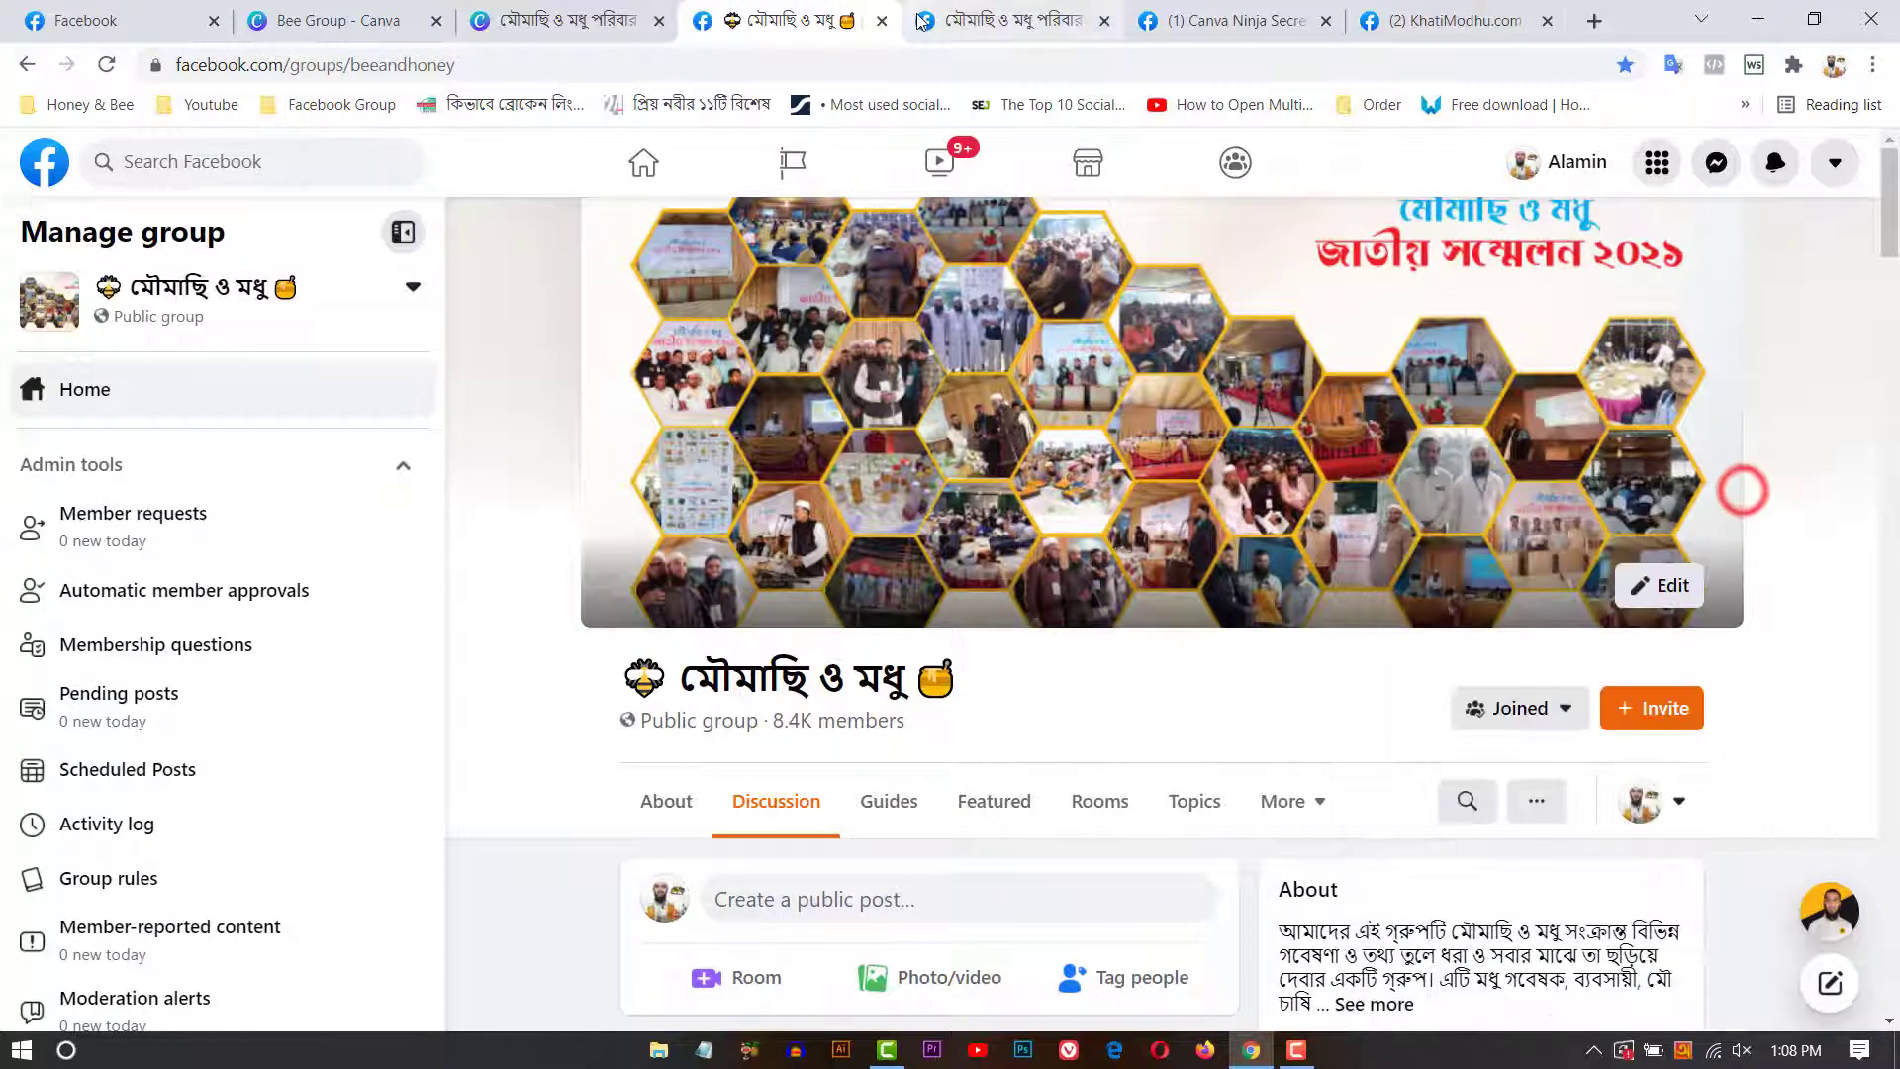
click(998, 18)
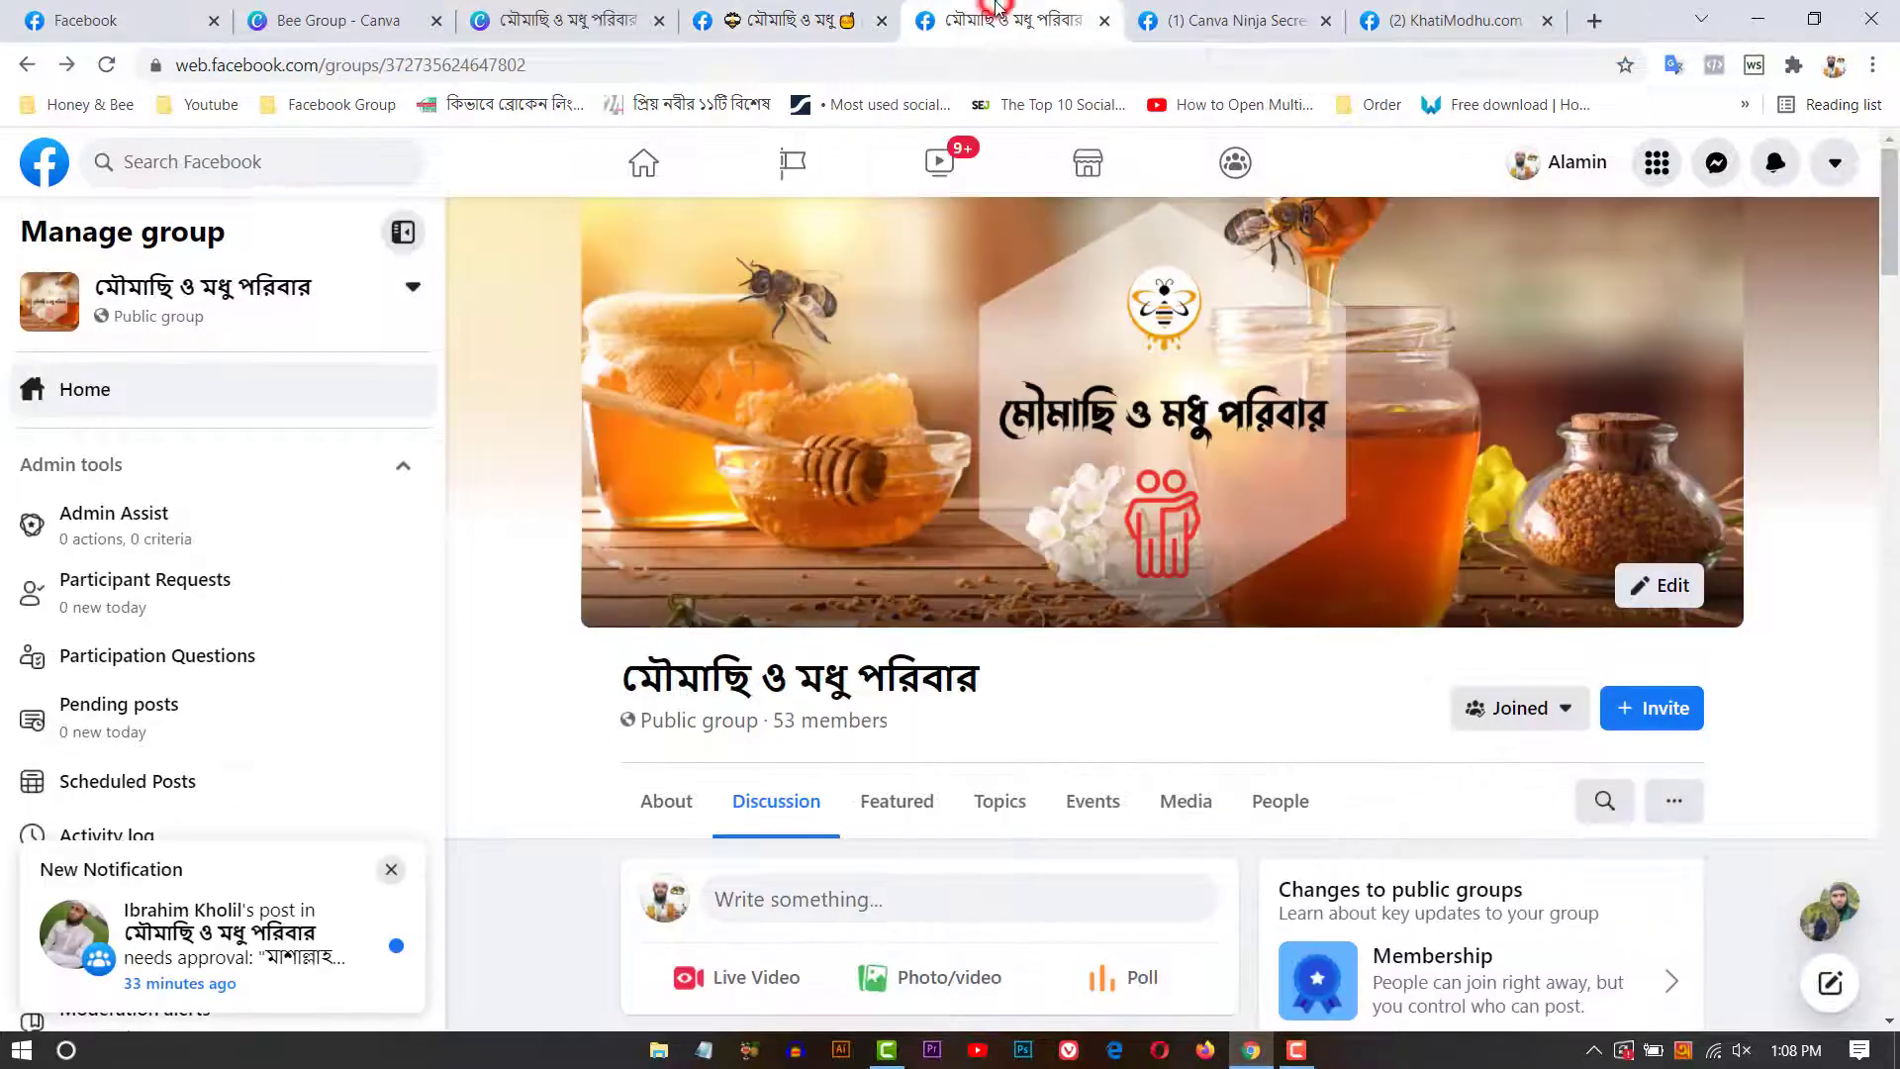
triple_click(597, 677)
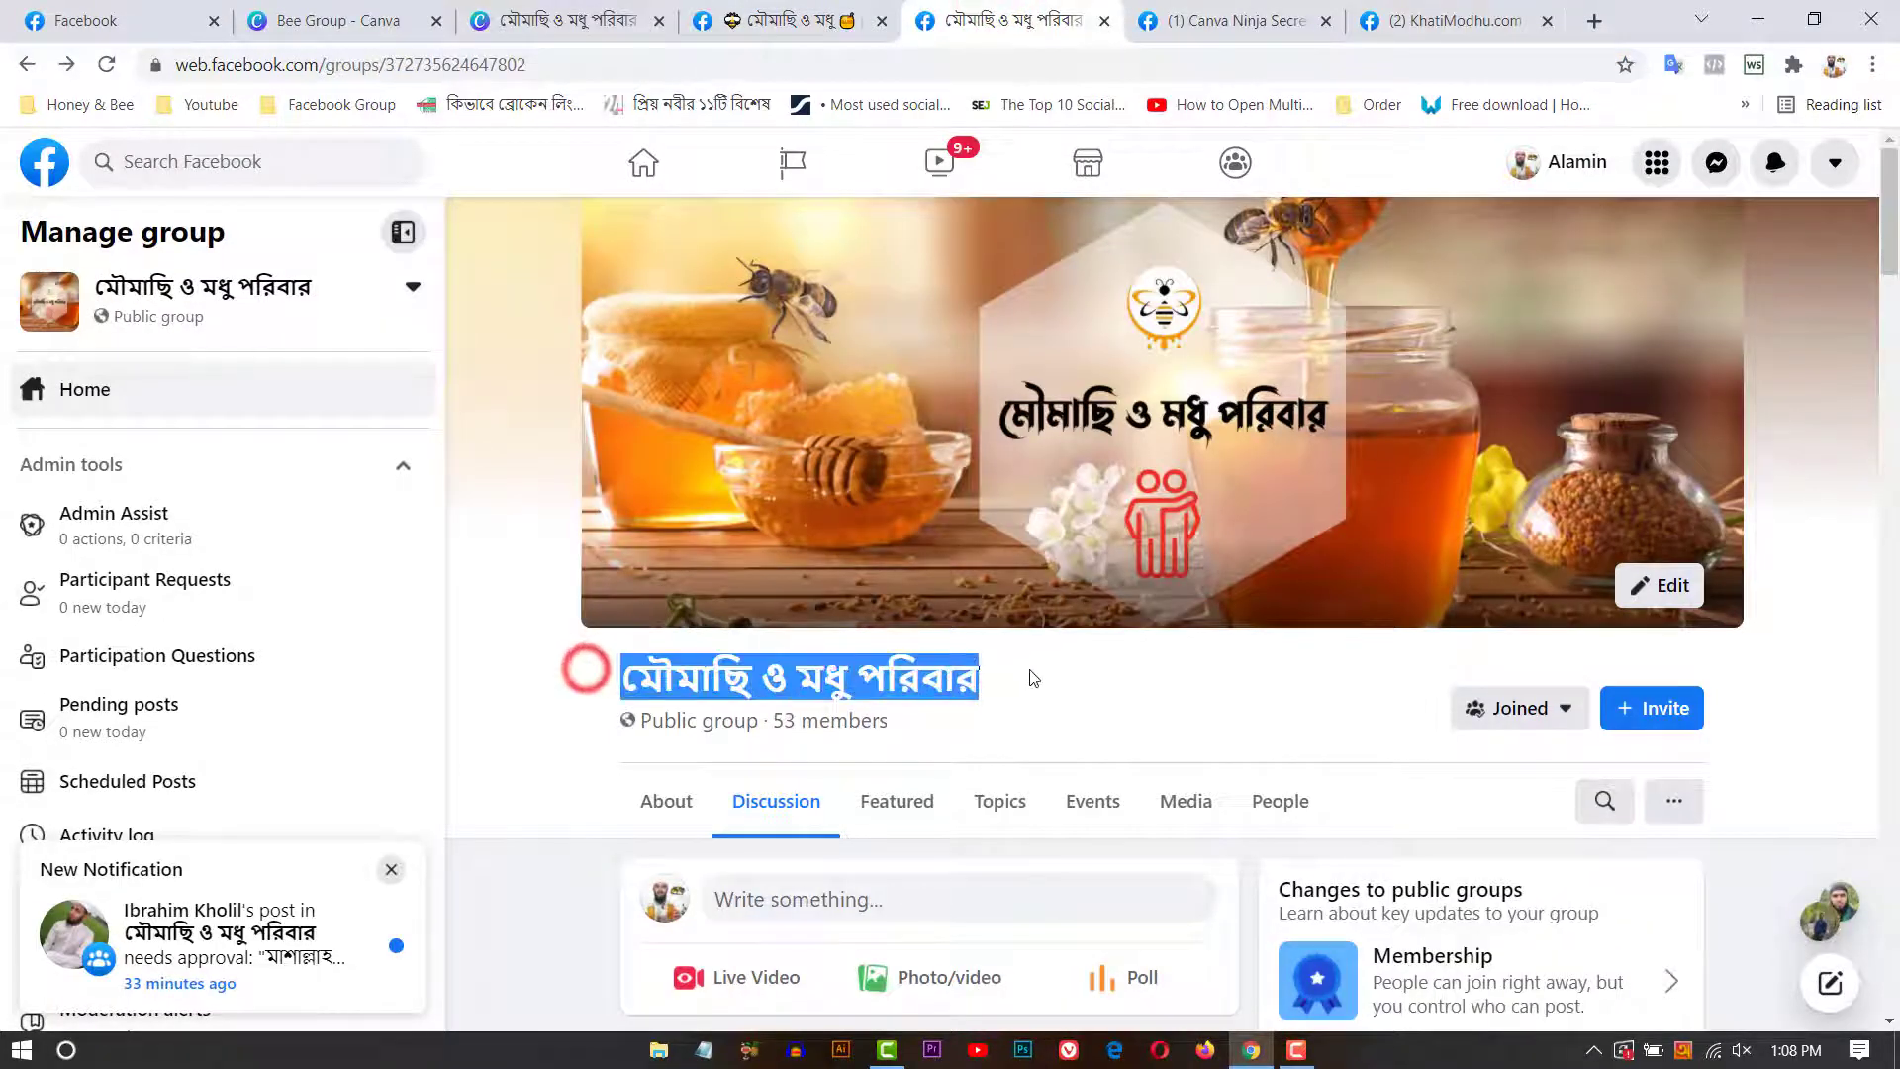
click(1037, 679)
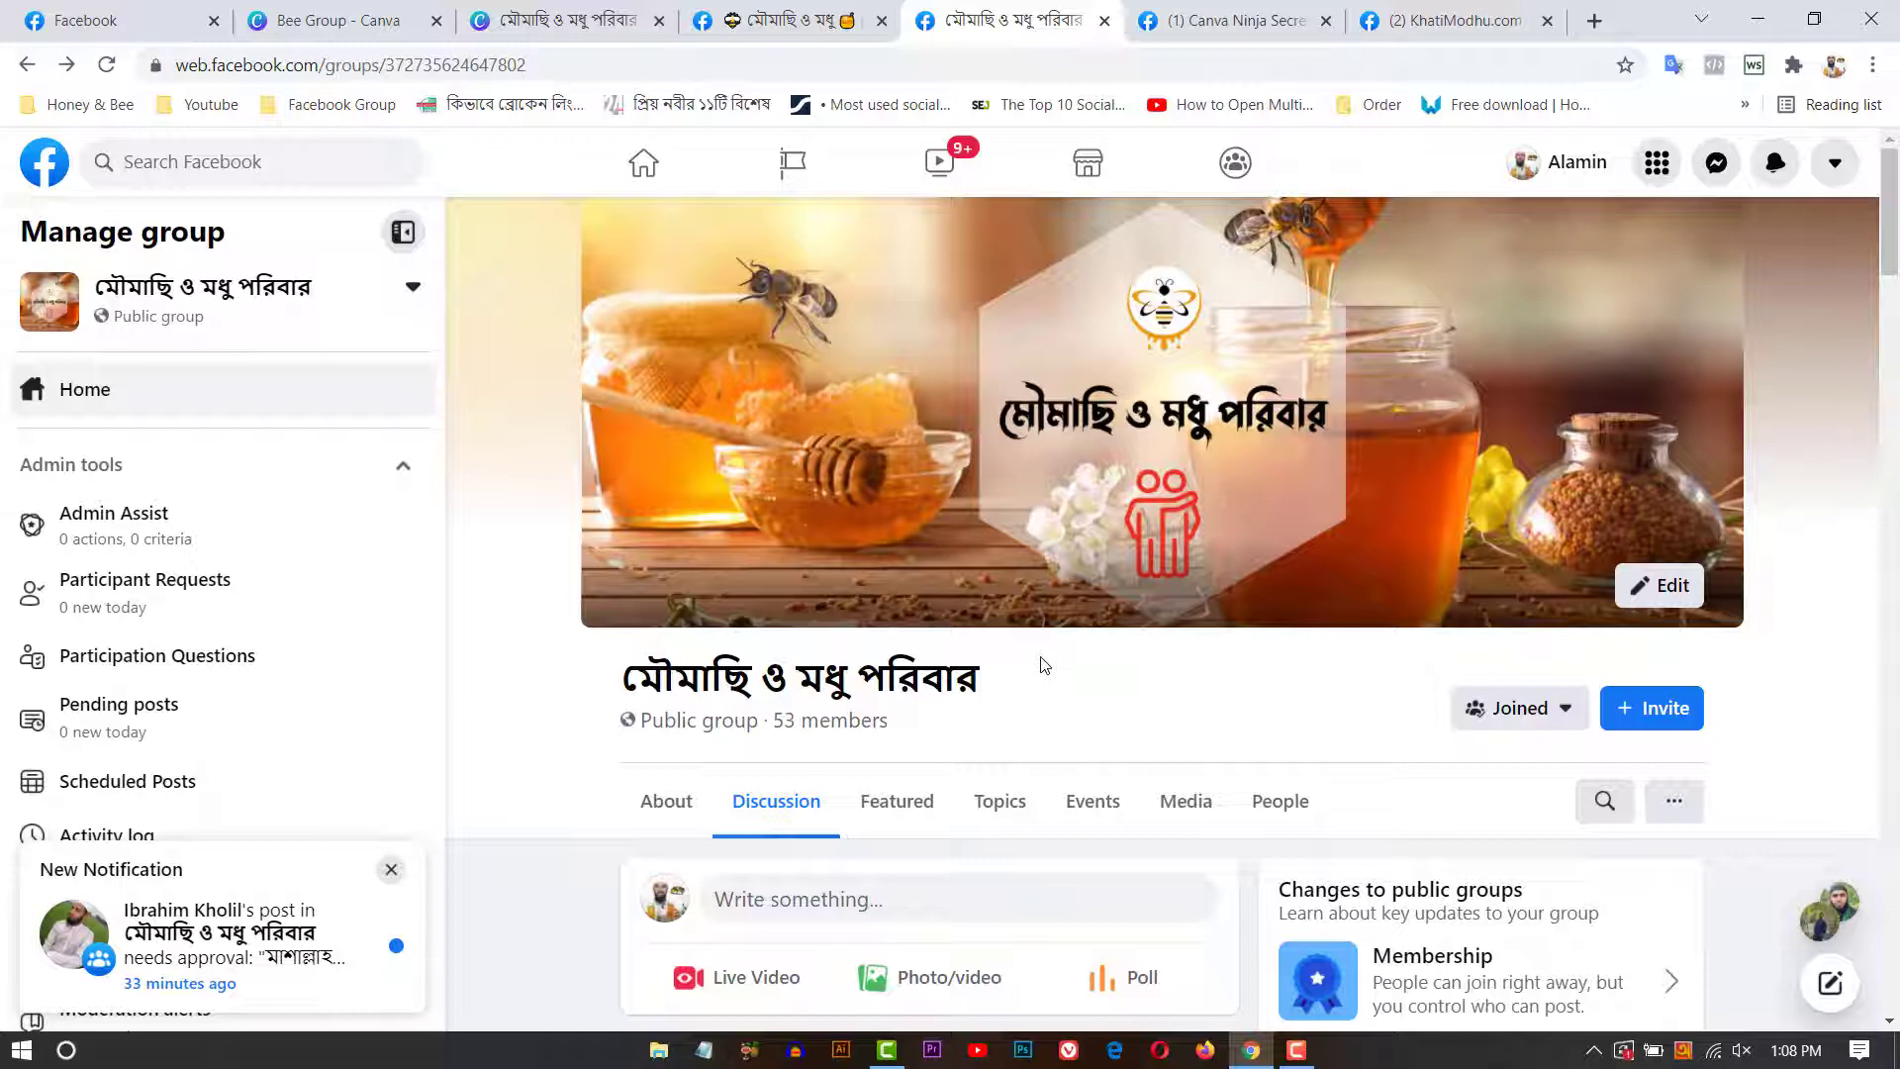
Step: View the মৌমাছি ও মধু পরিবার group's cover photo at full size, dismiss the notification and return to the group page
click(1124, 418)
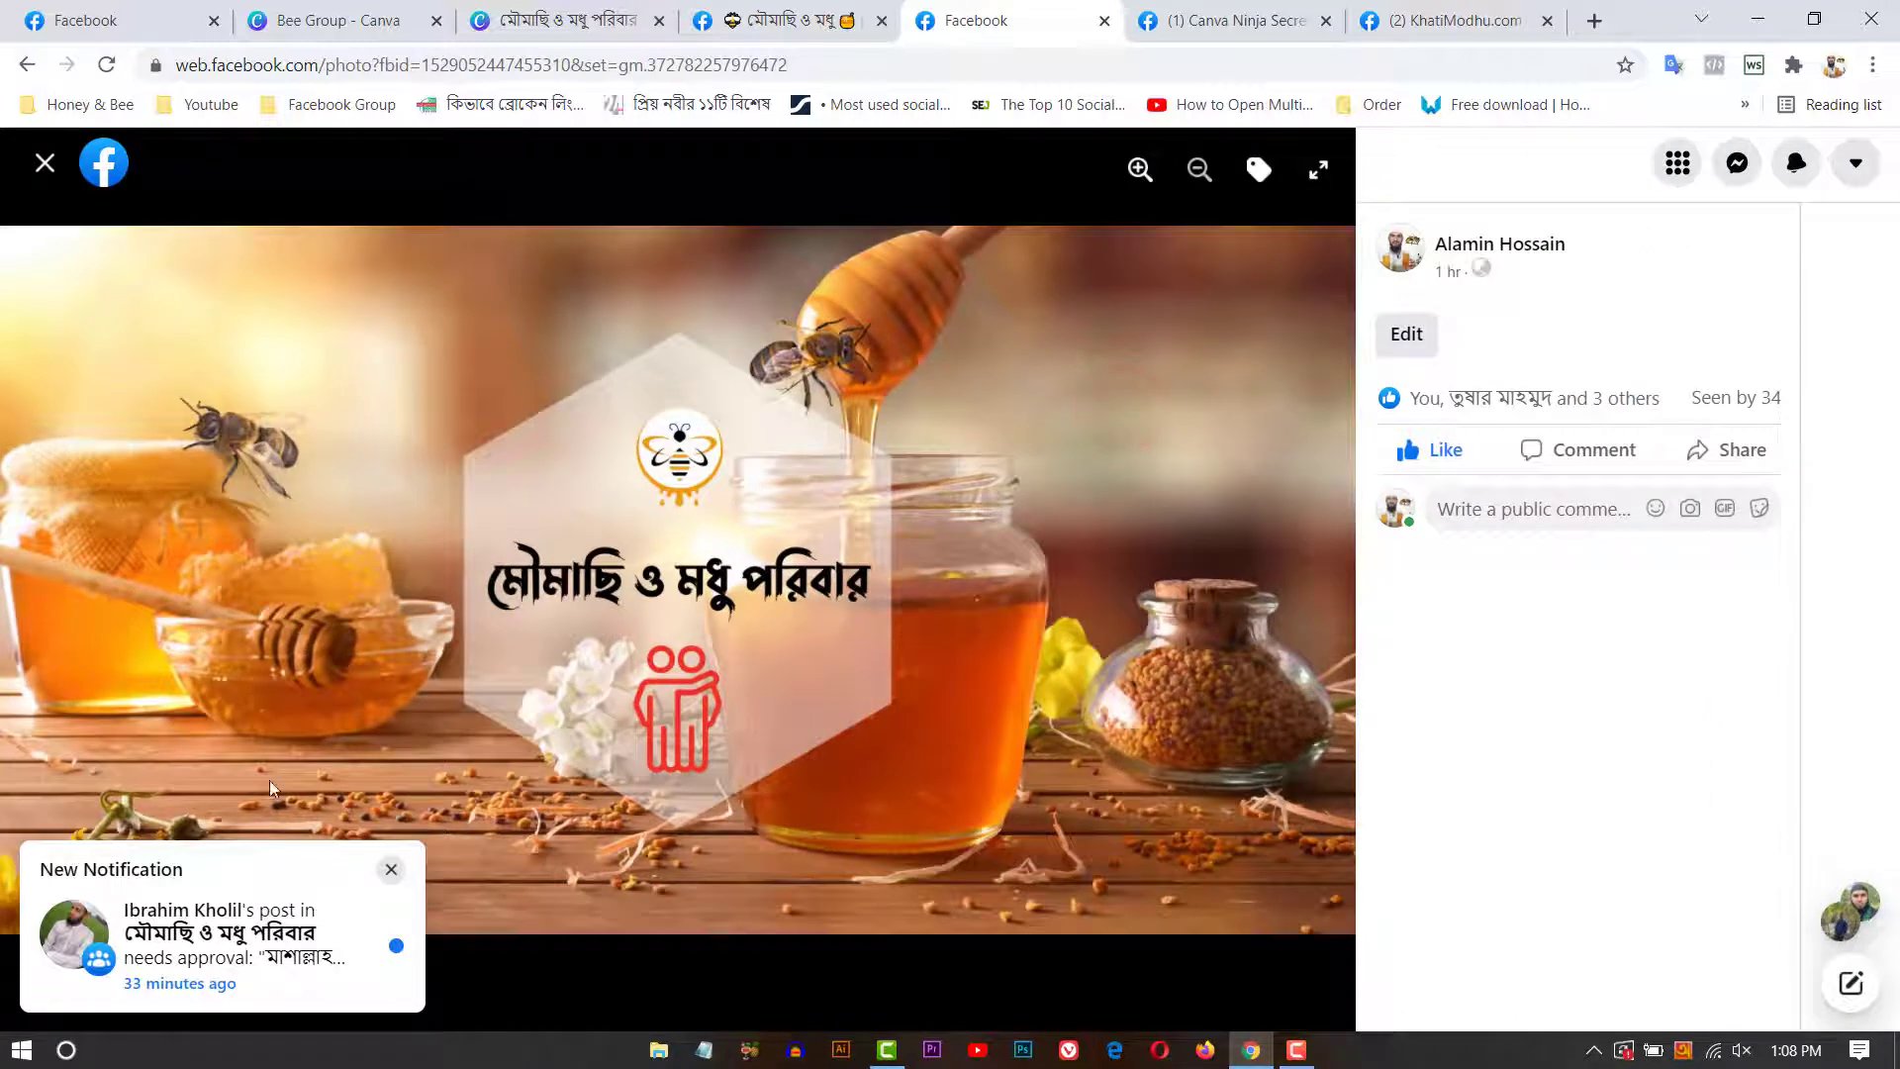
click(388, 873)
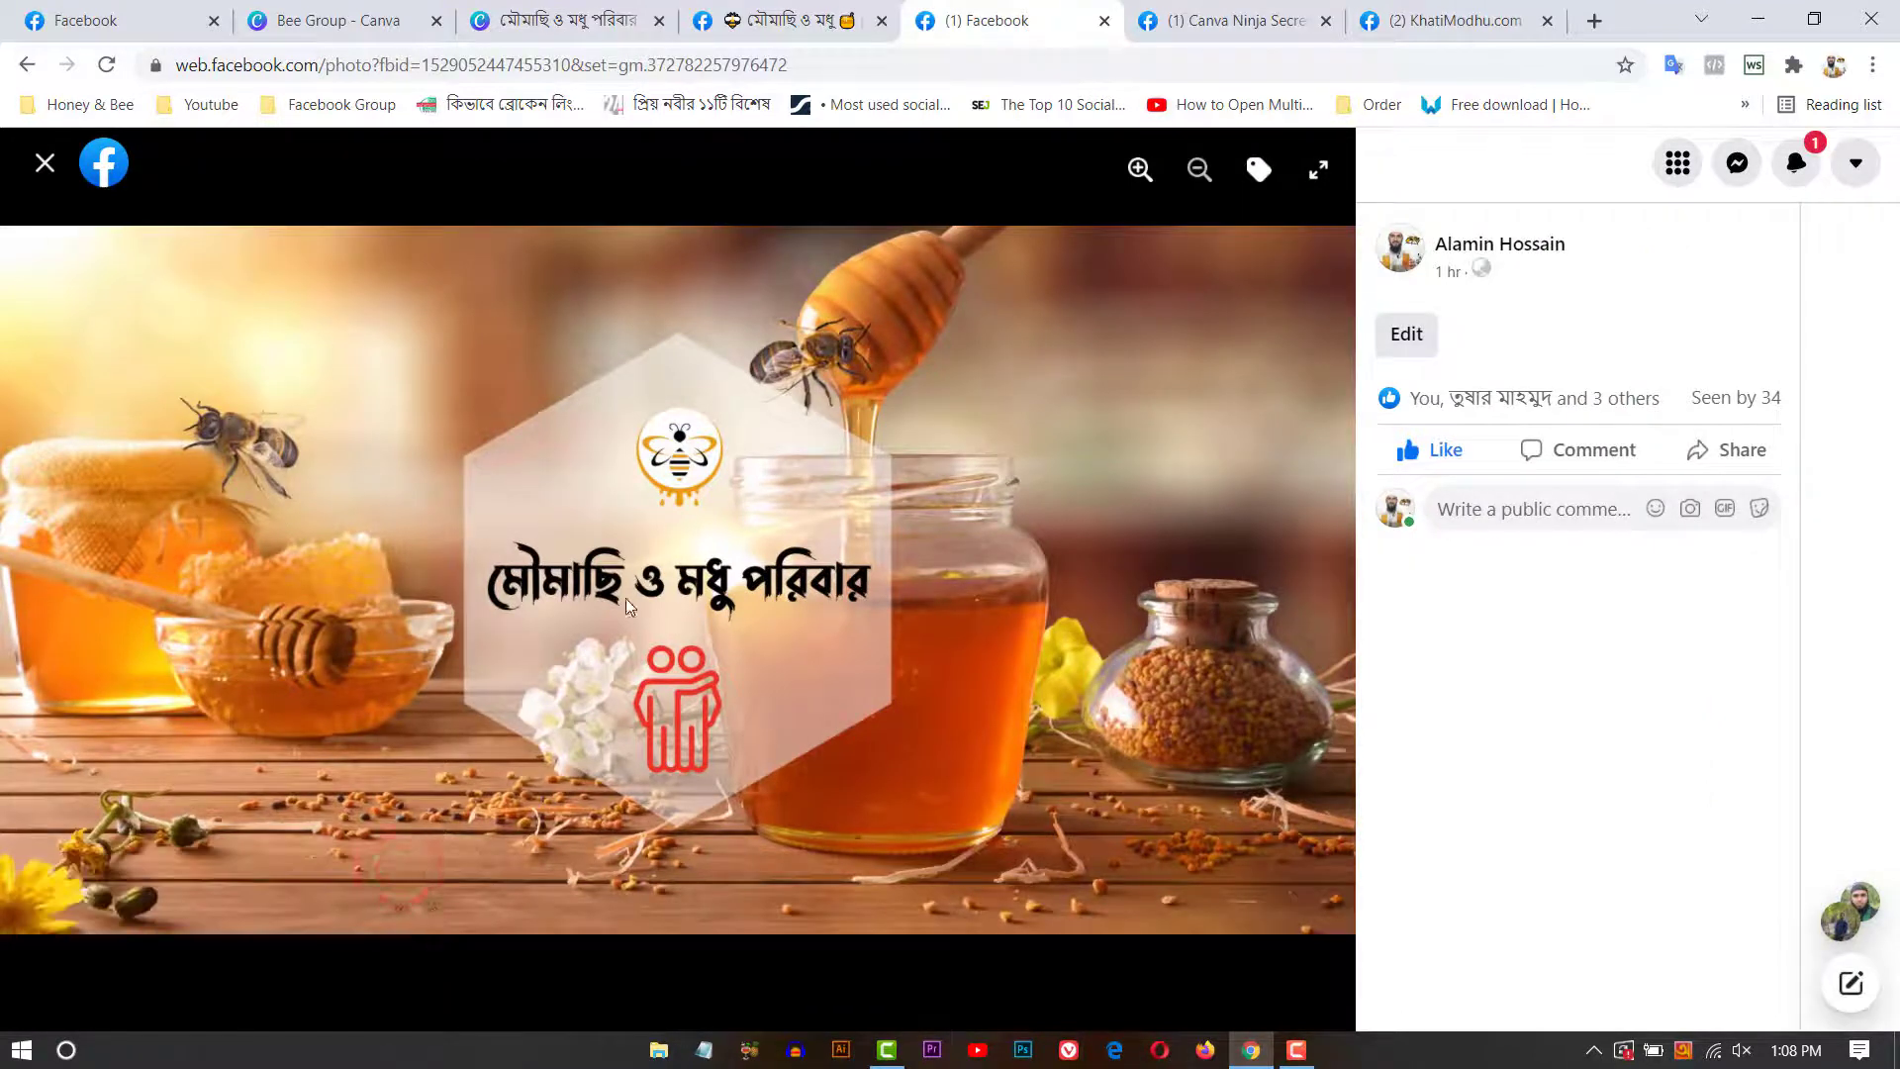
click(44, 168)
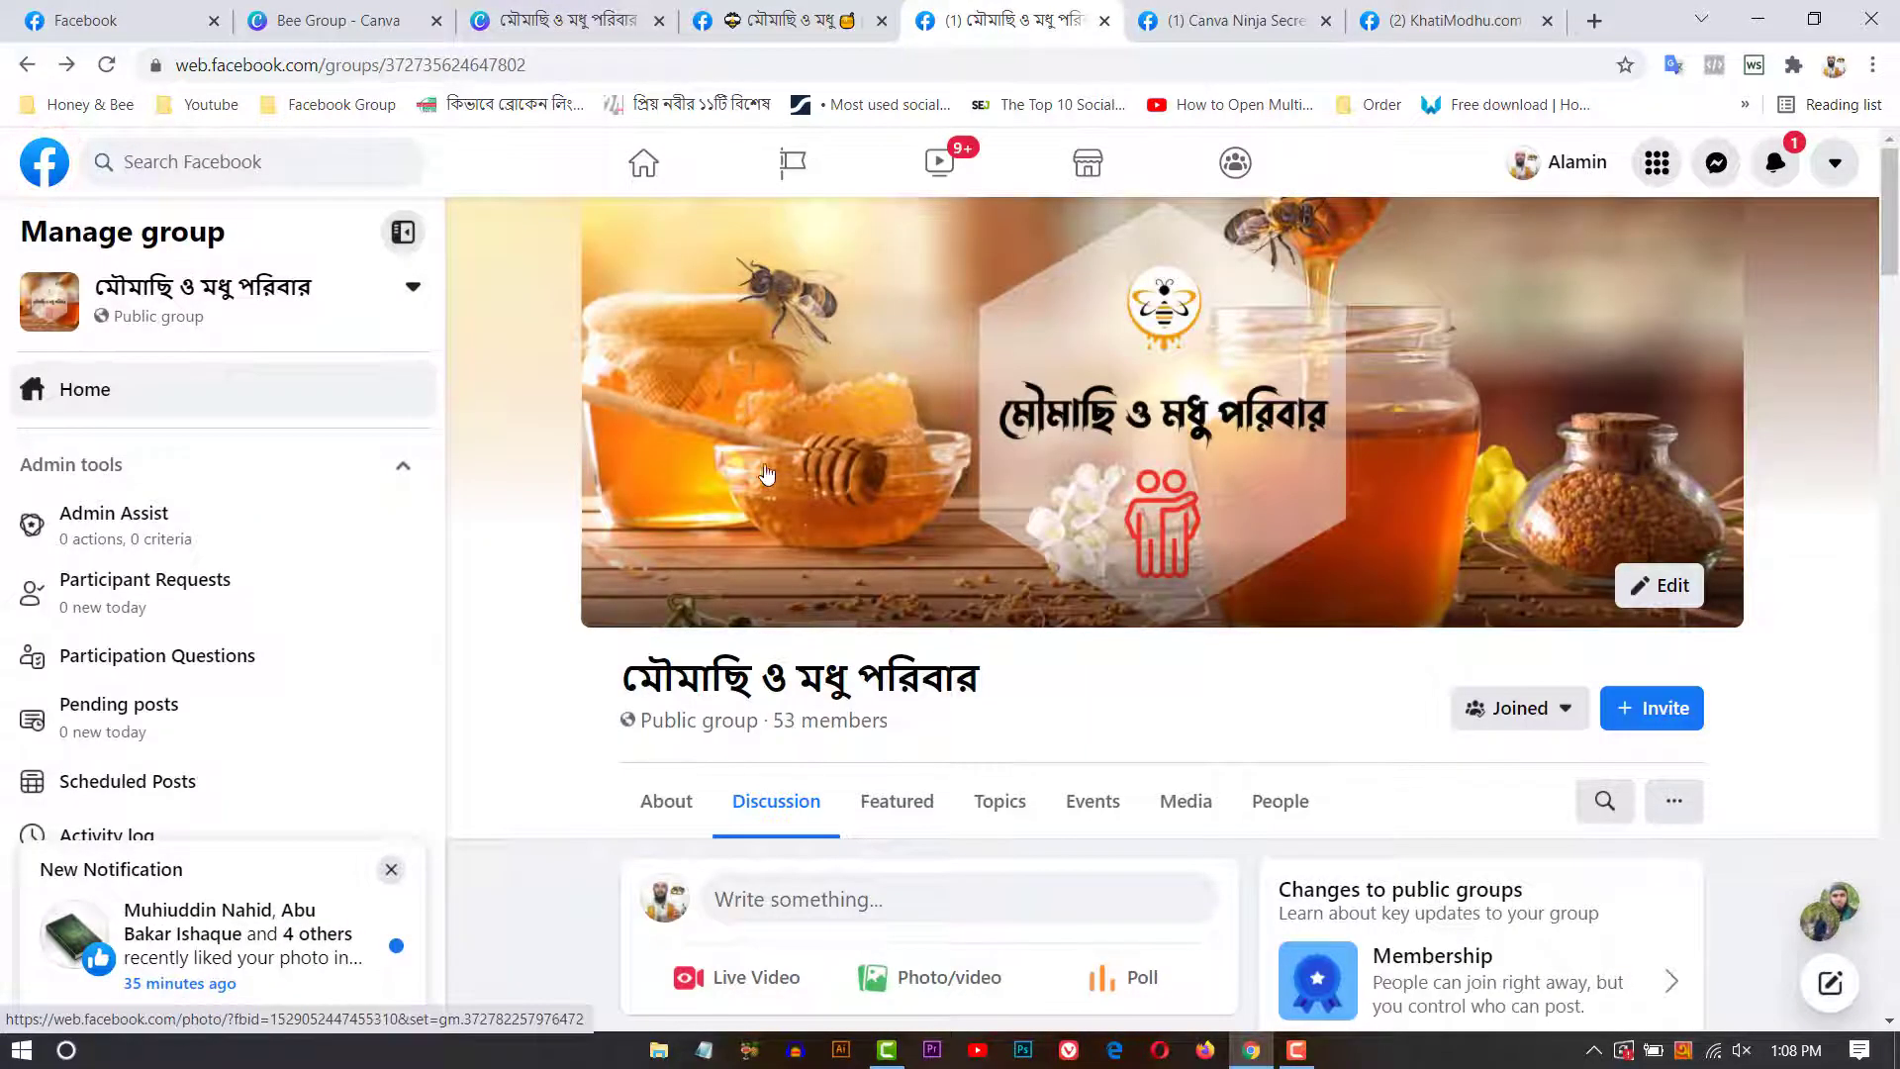
Step: Switch to the Facebook cover design in Canva and add a blank second page below the existing cover
click(571, 25)
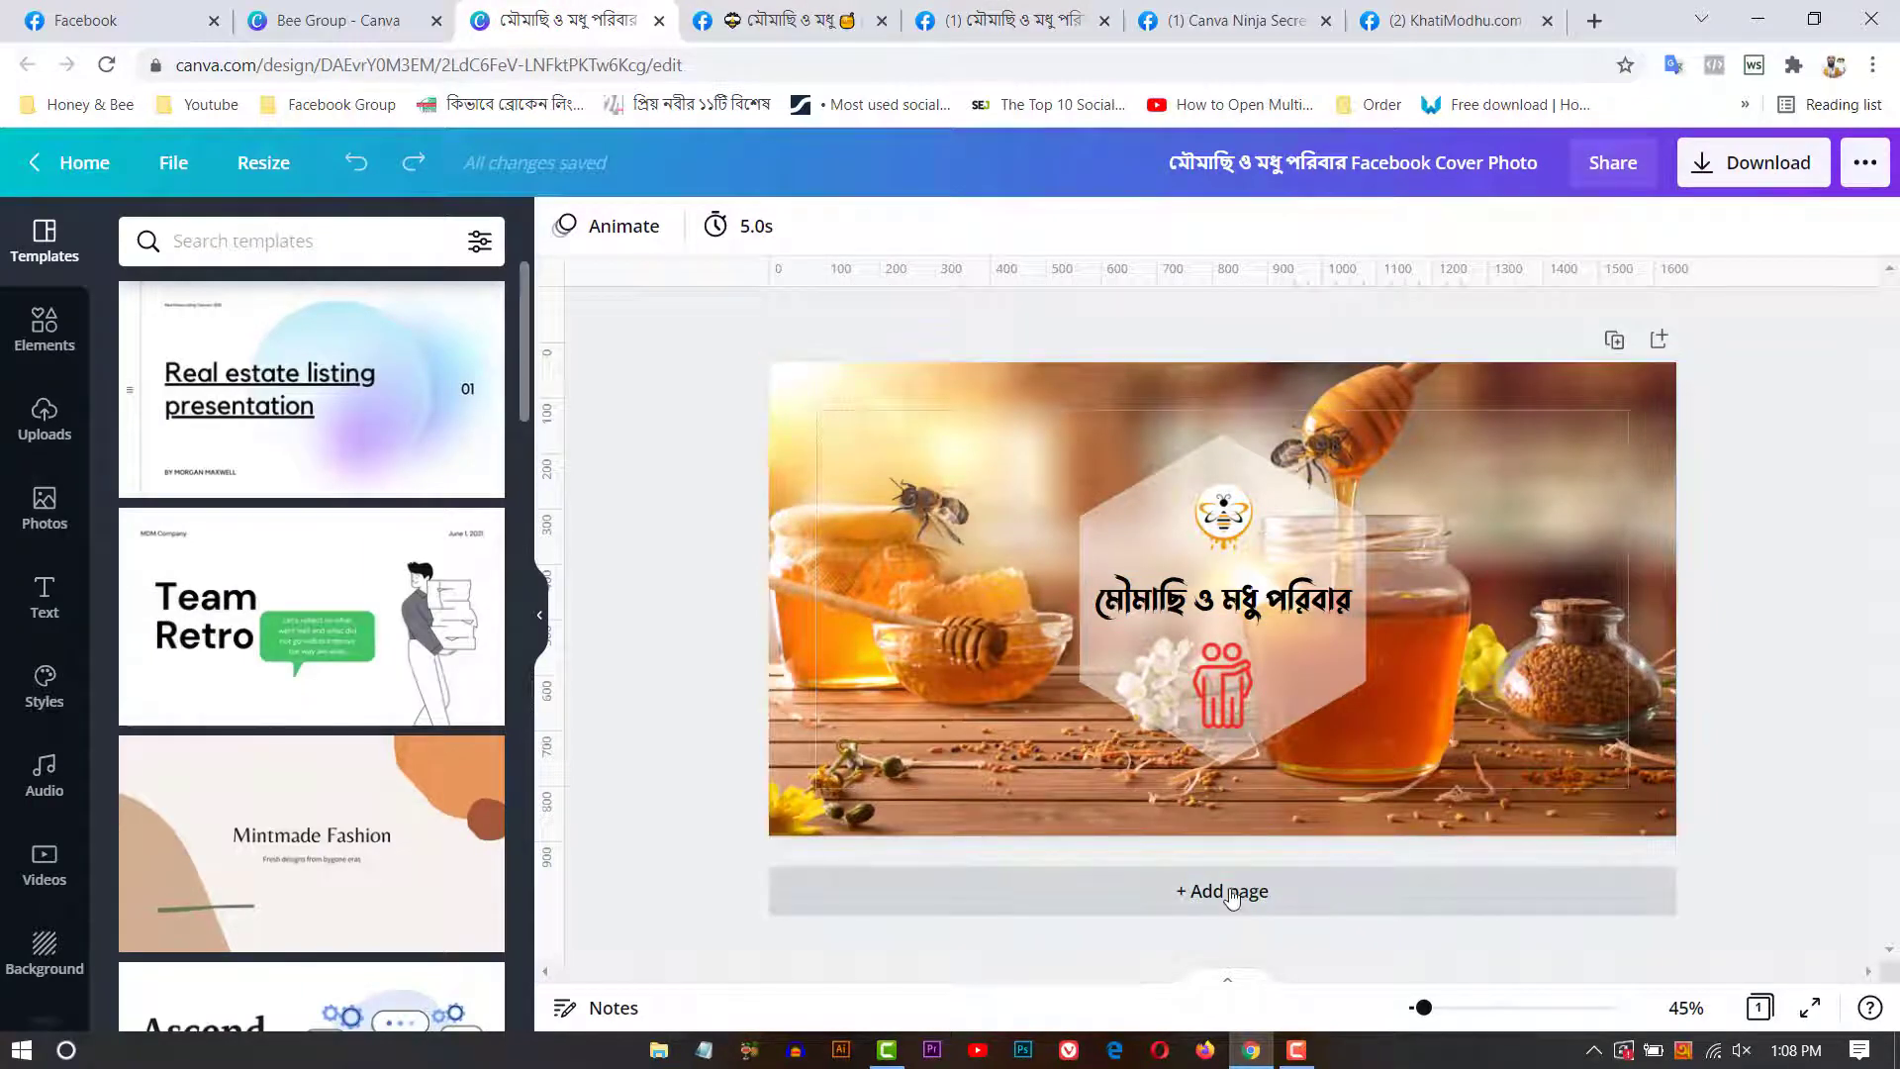
click(1282, 890)
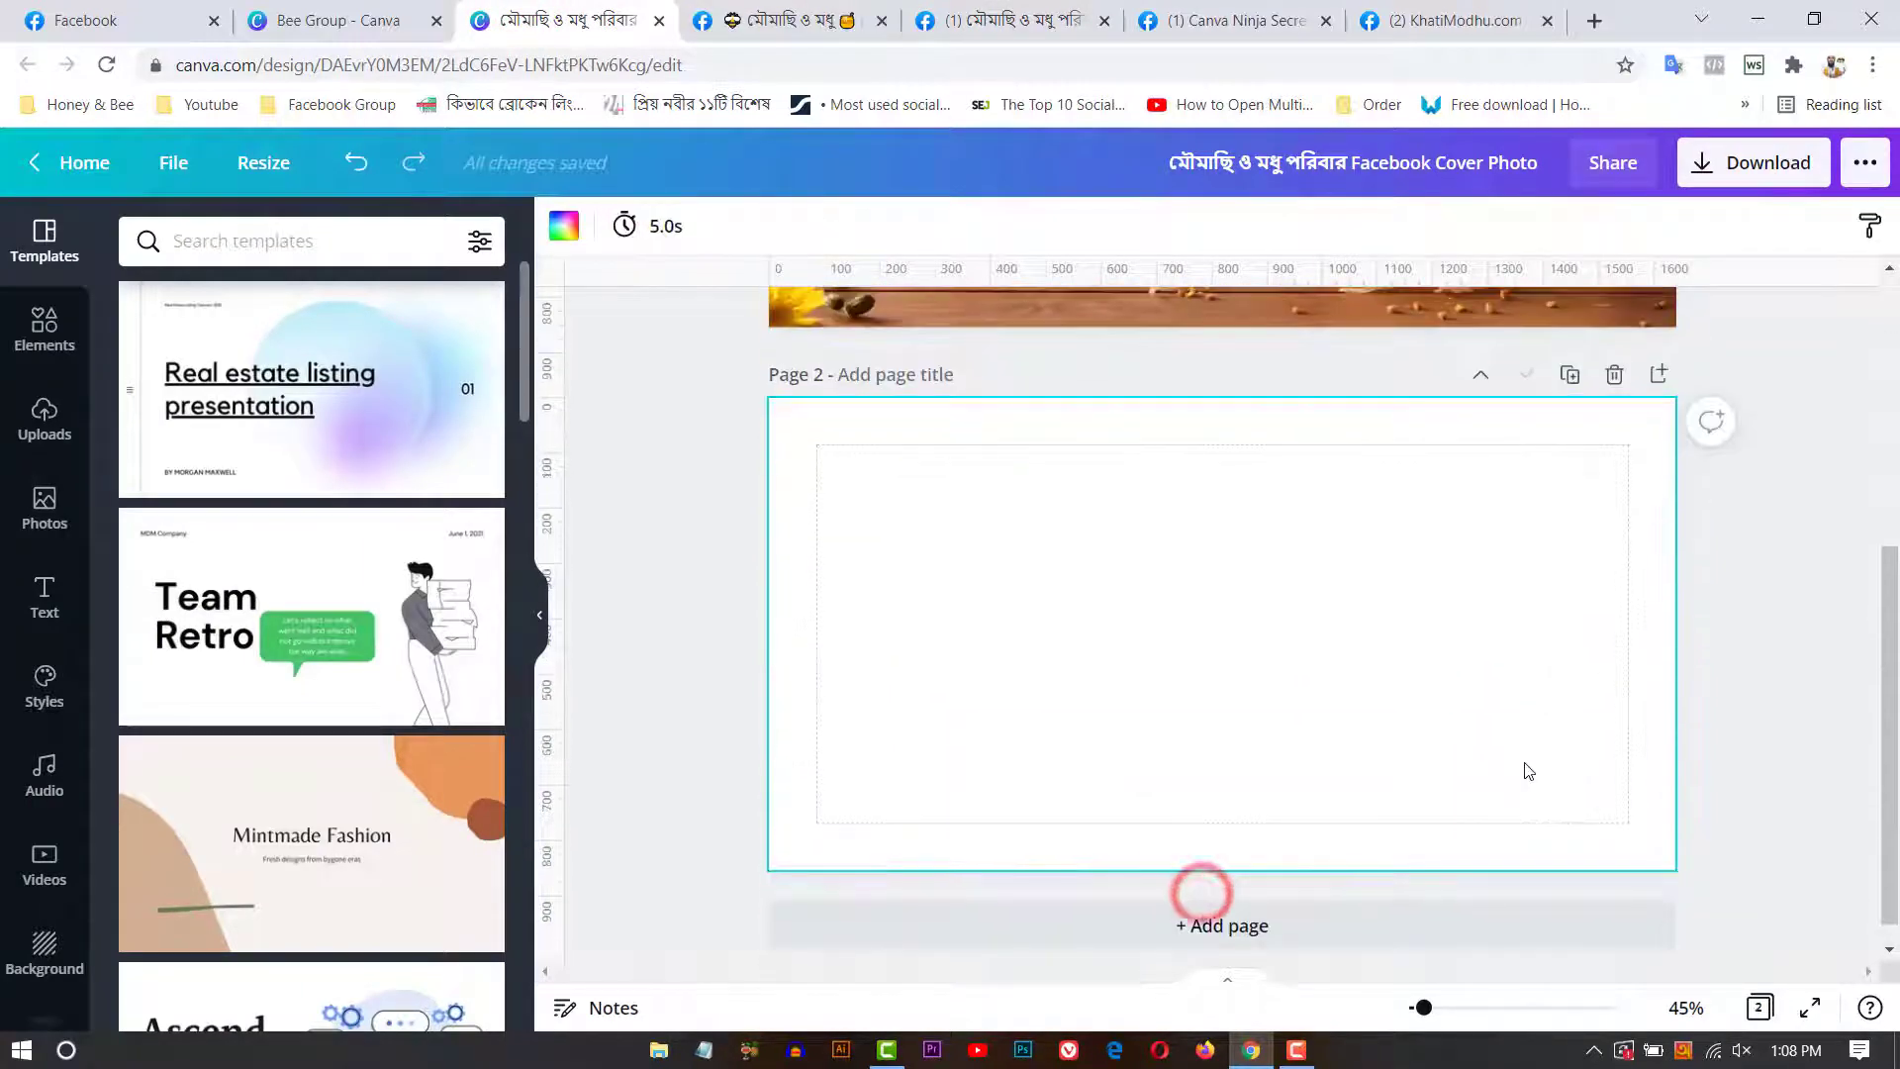
scroll(1302, 789, up, 3)
scroll(1345, 768, down, 5)
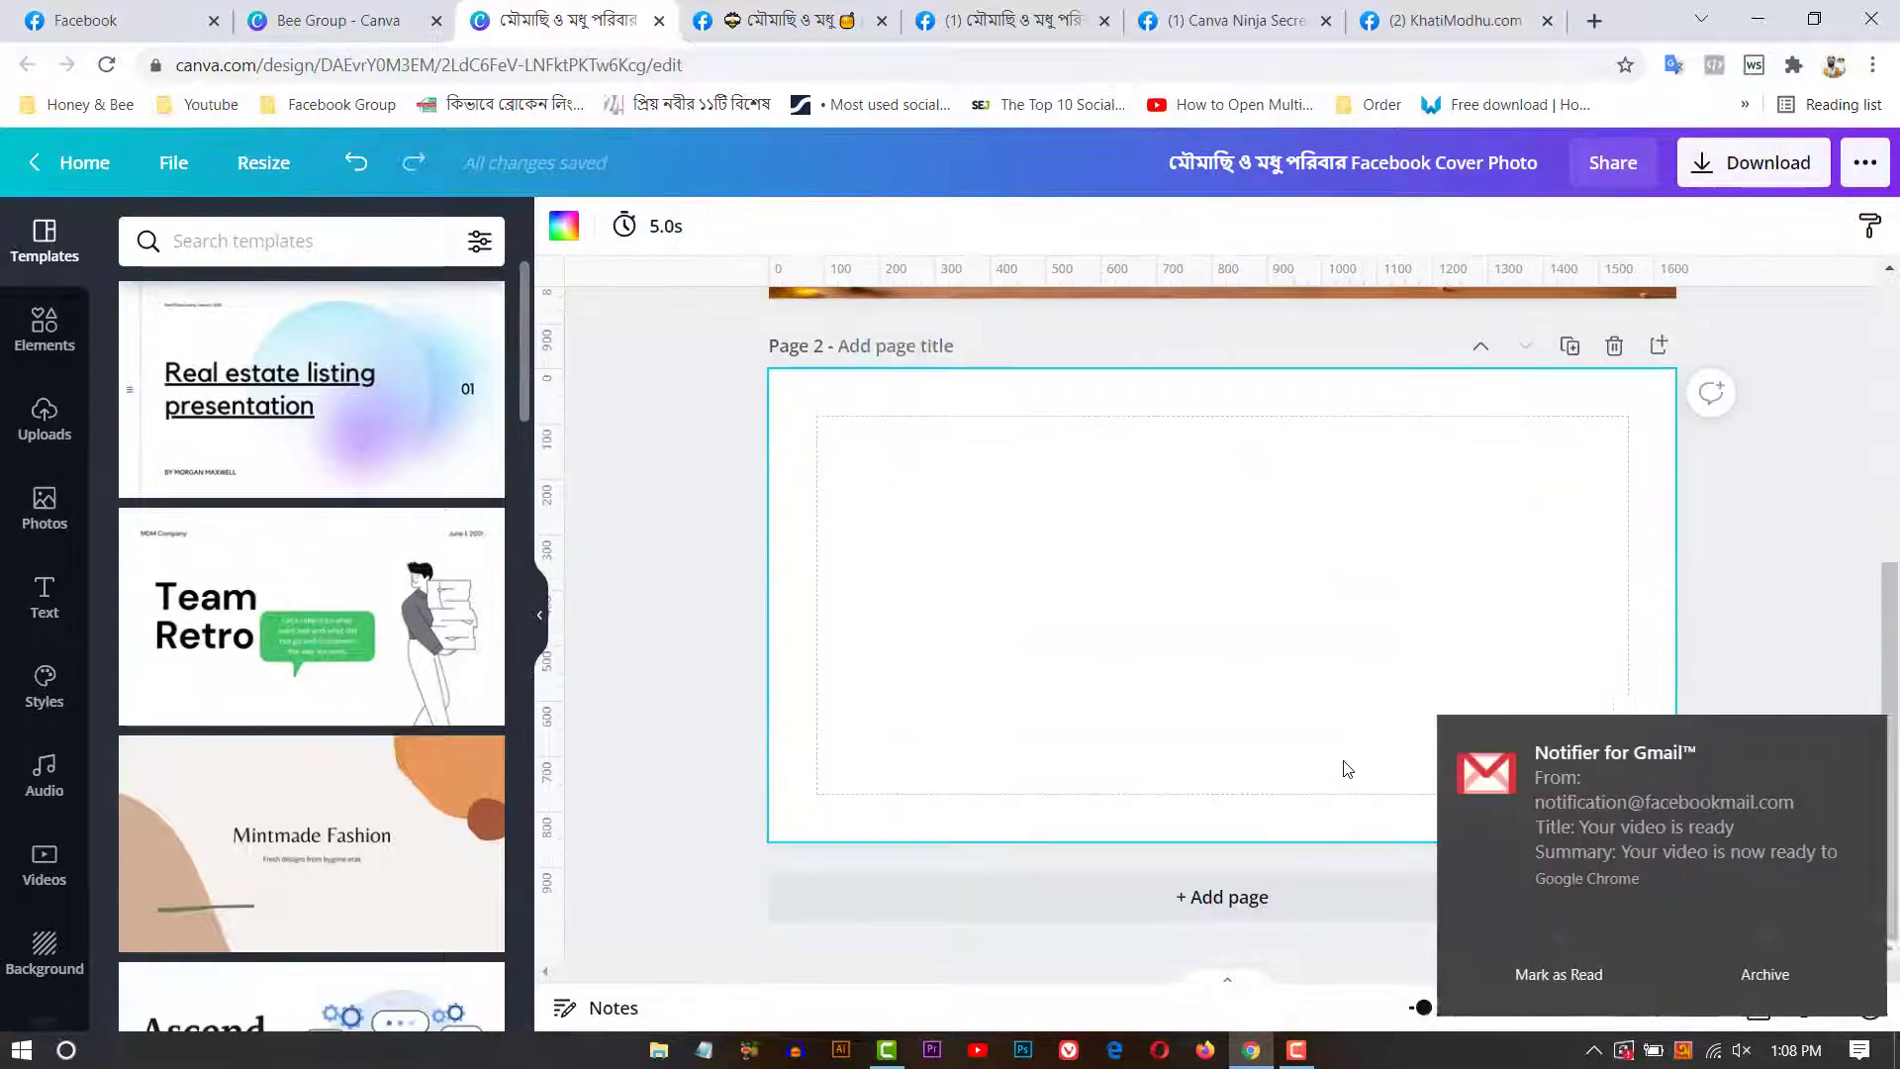
scroll(1532, 859, up, 1)
scroll(1306, 781, up, 3)
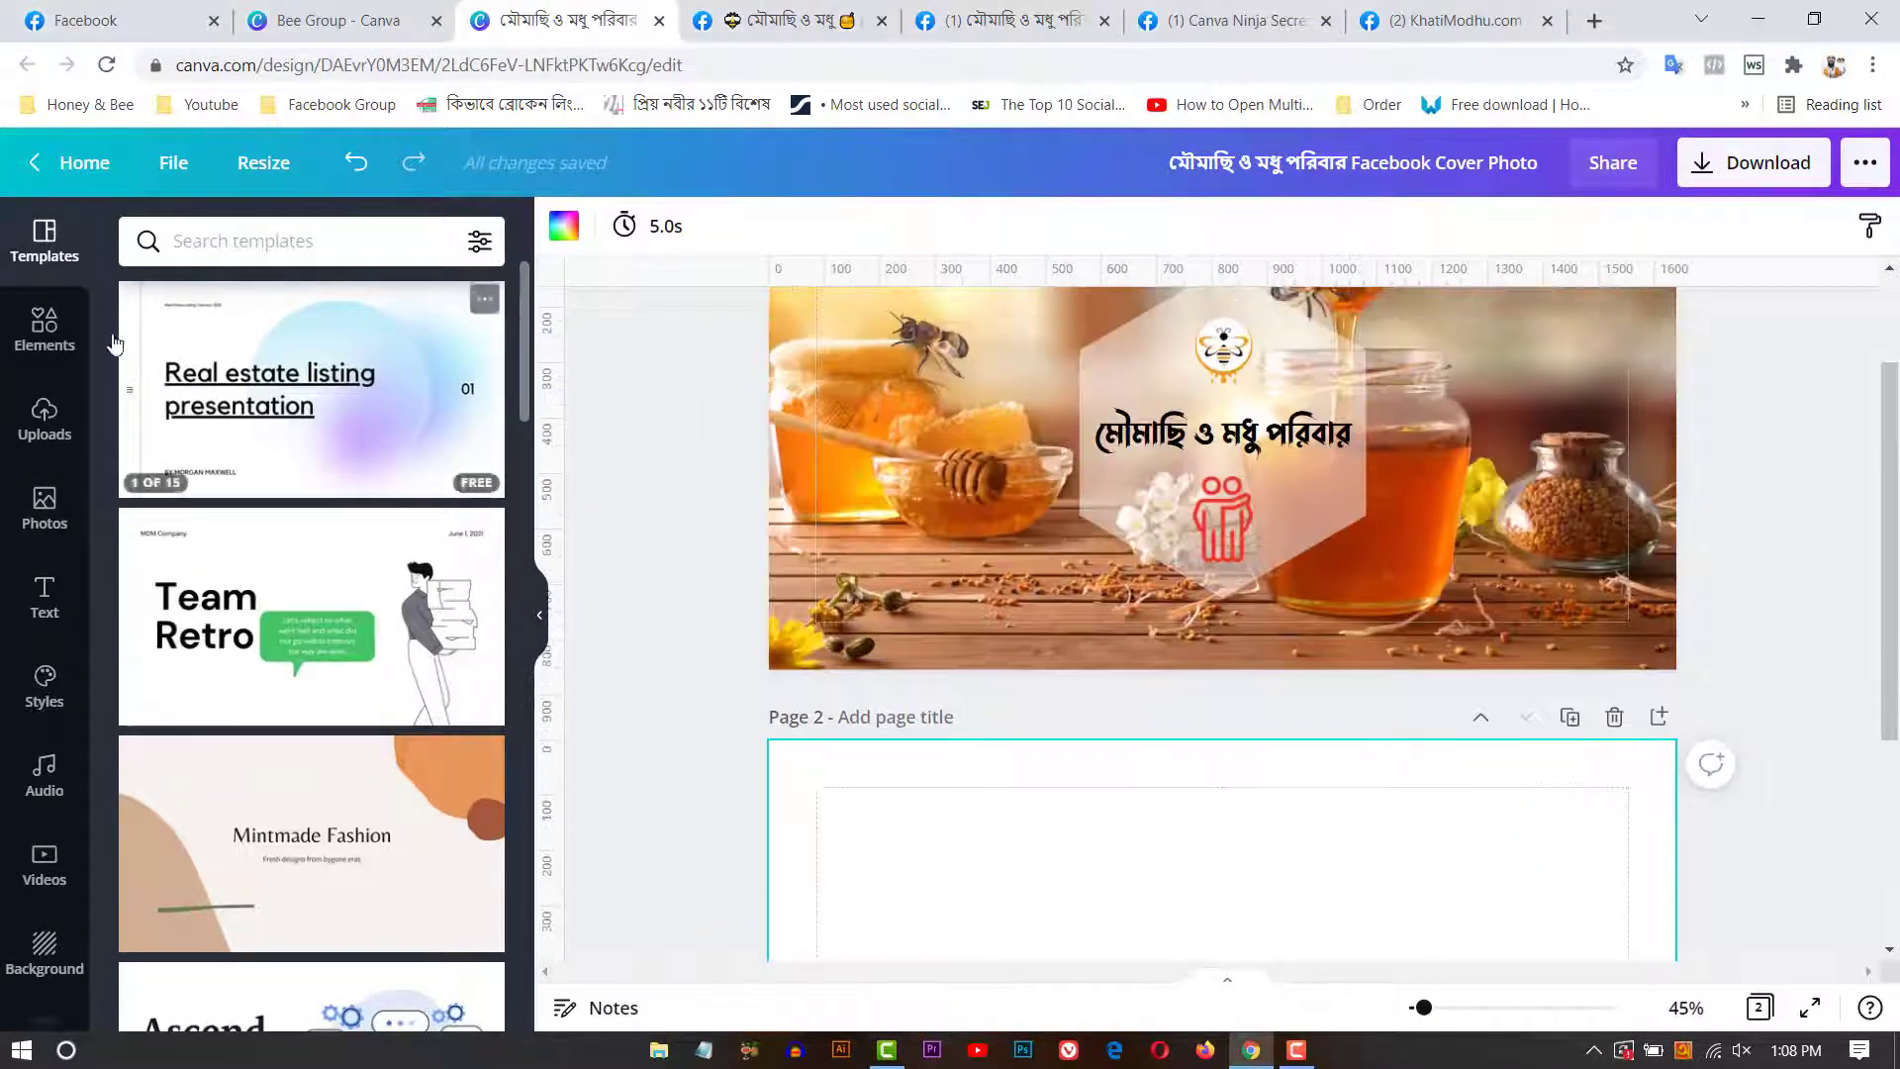
Step: Search the photos for "honey" and add the picture of honey jars with a hand holding a dipper to page 2
click(45, 418)
click(45, 507)
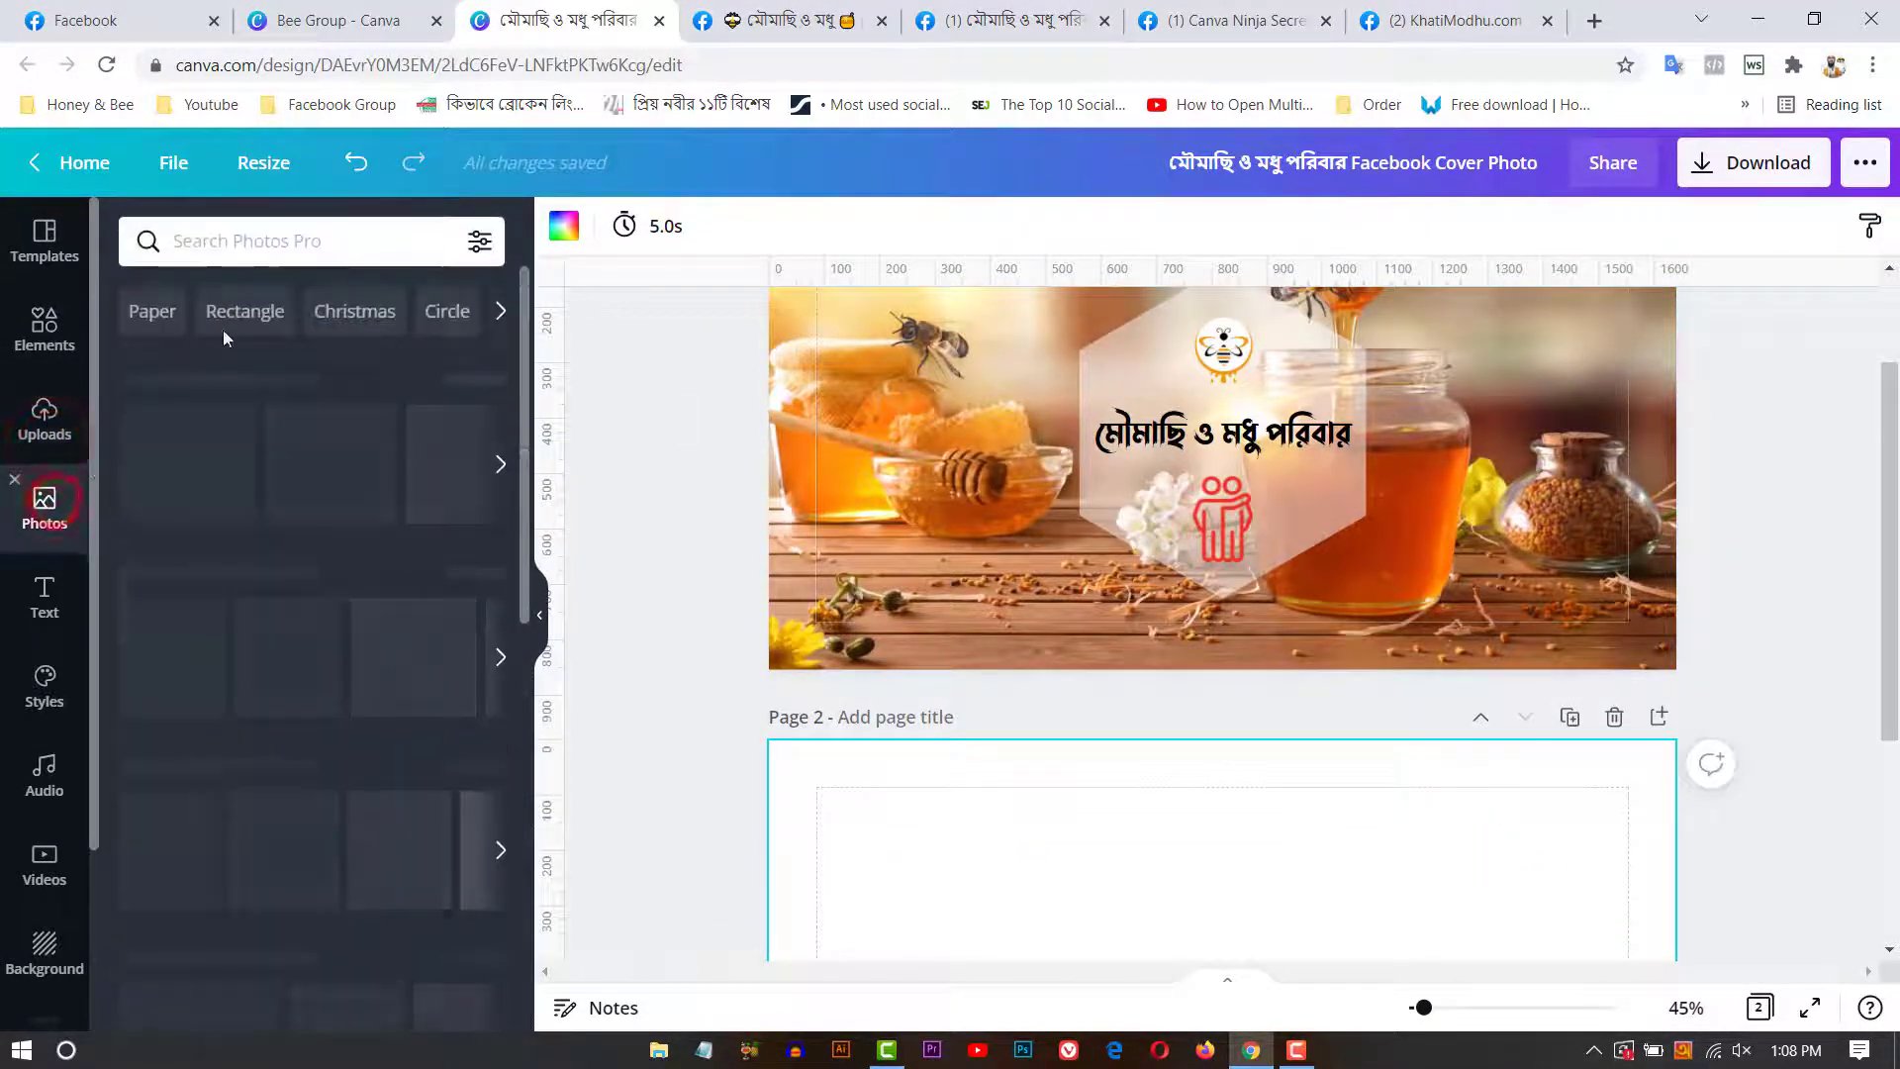
click(276, 220)
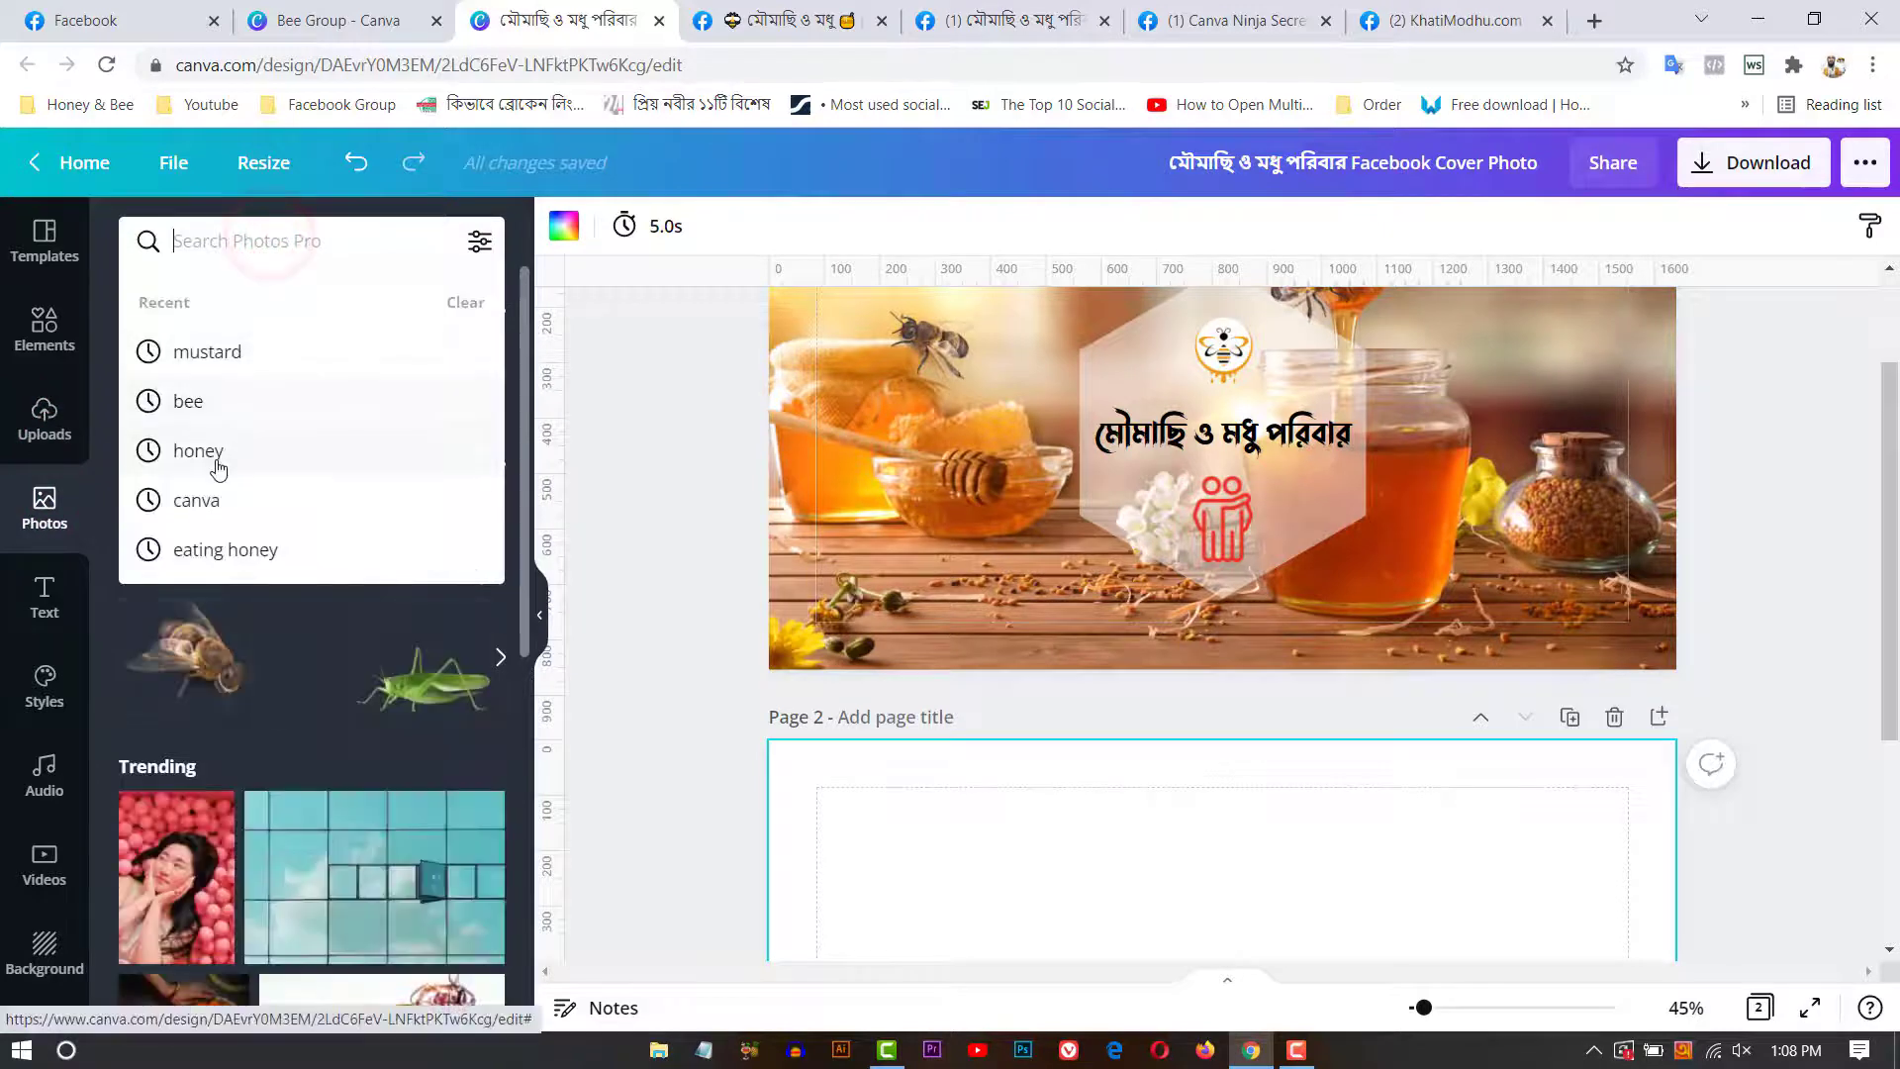
click(217, 462)
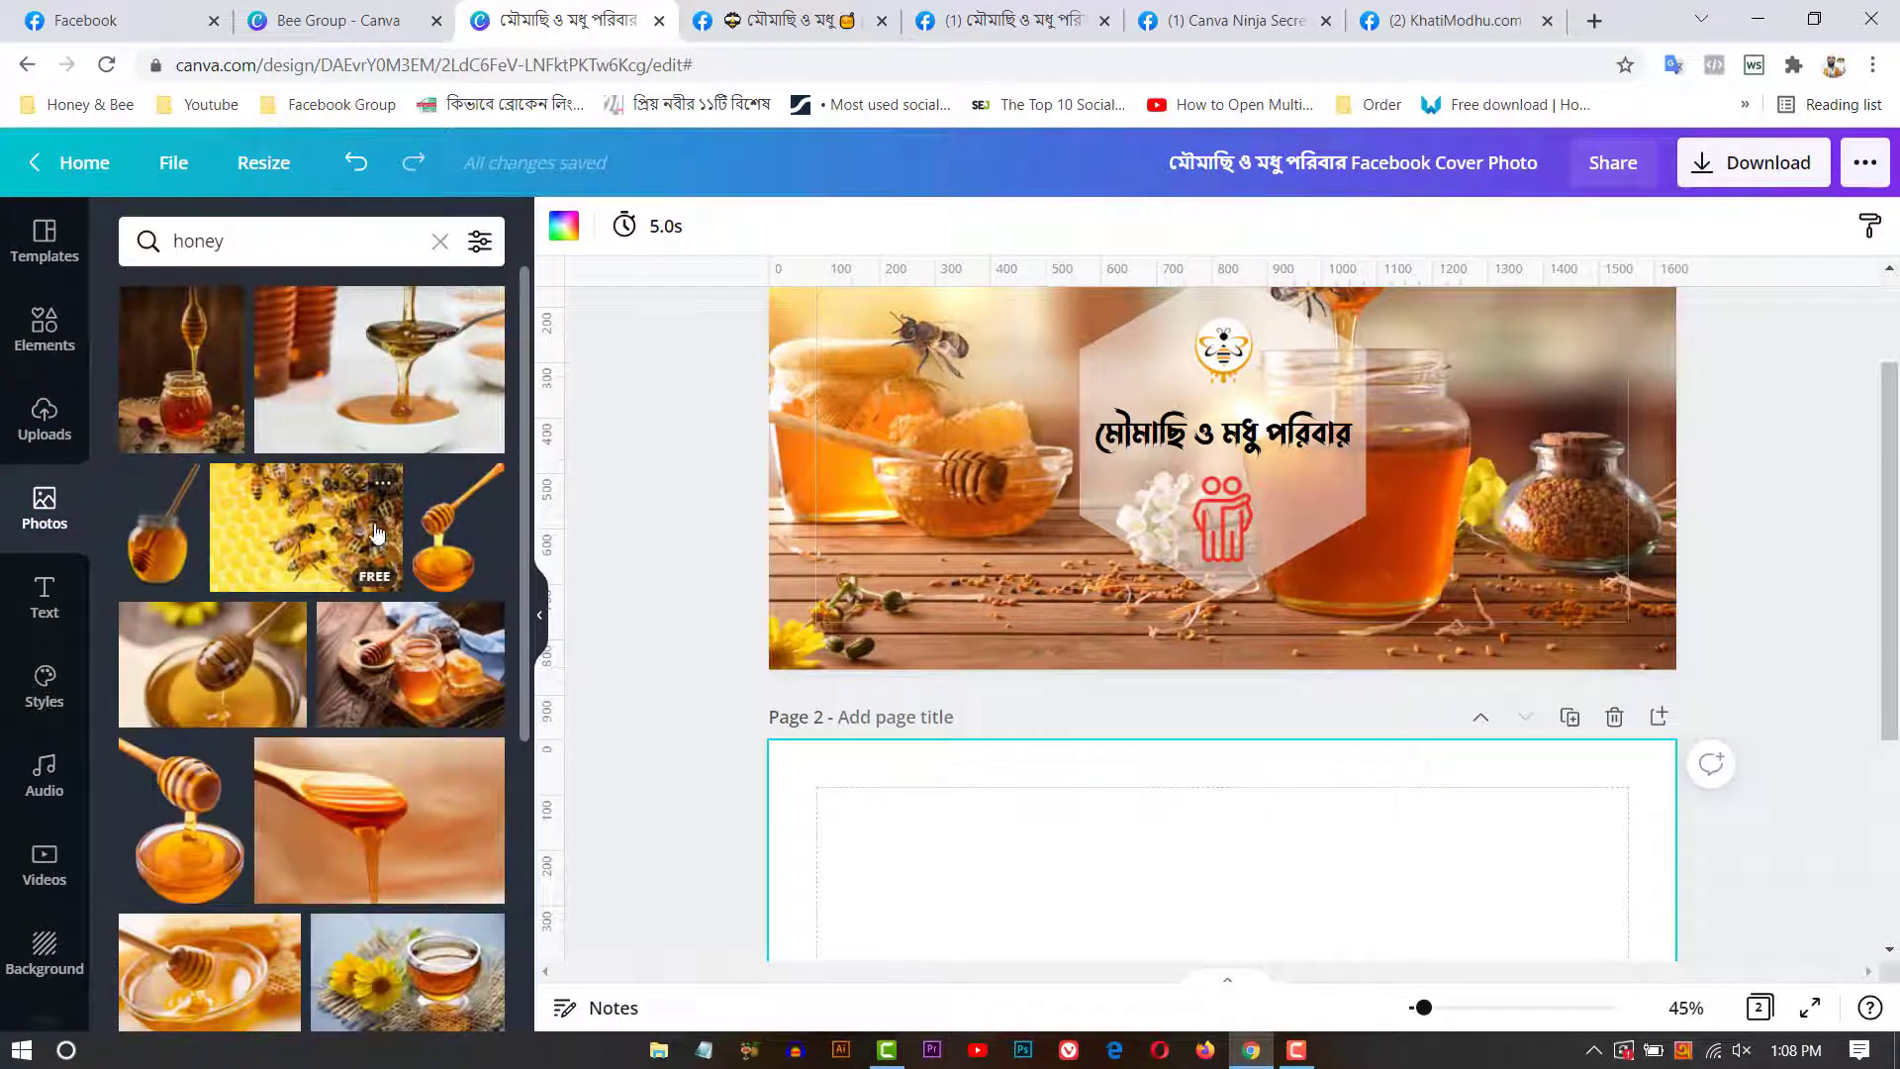
scroll(371, 614, down, 7)
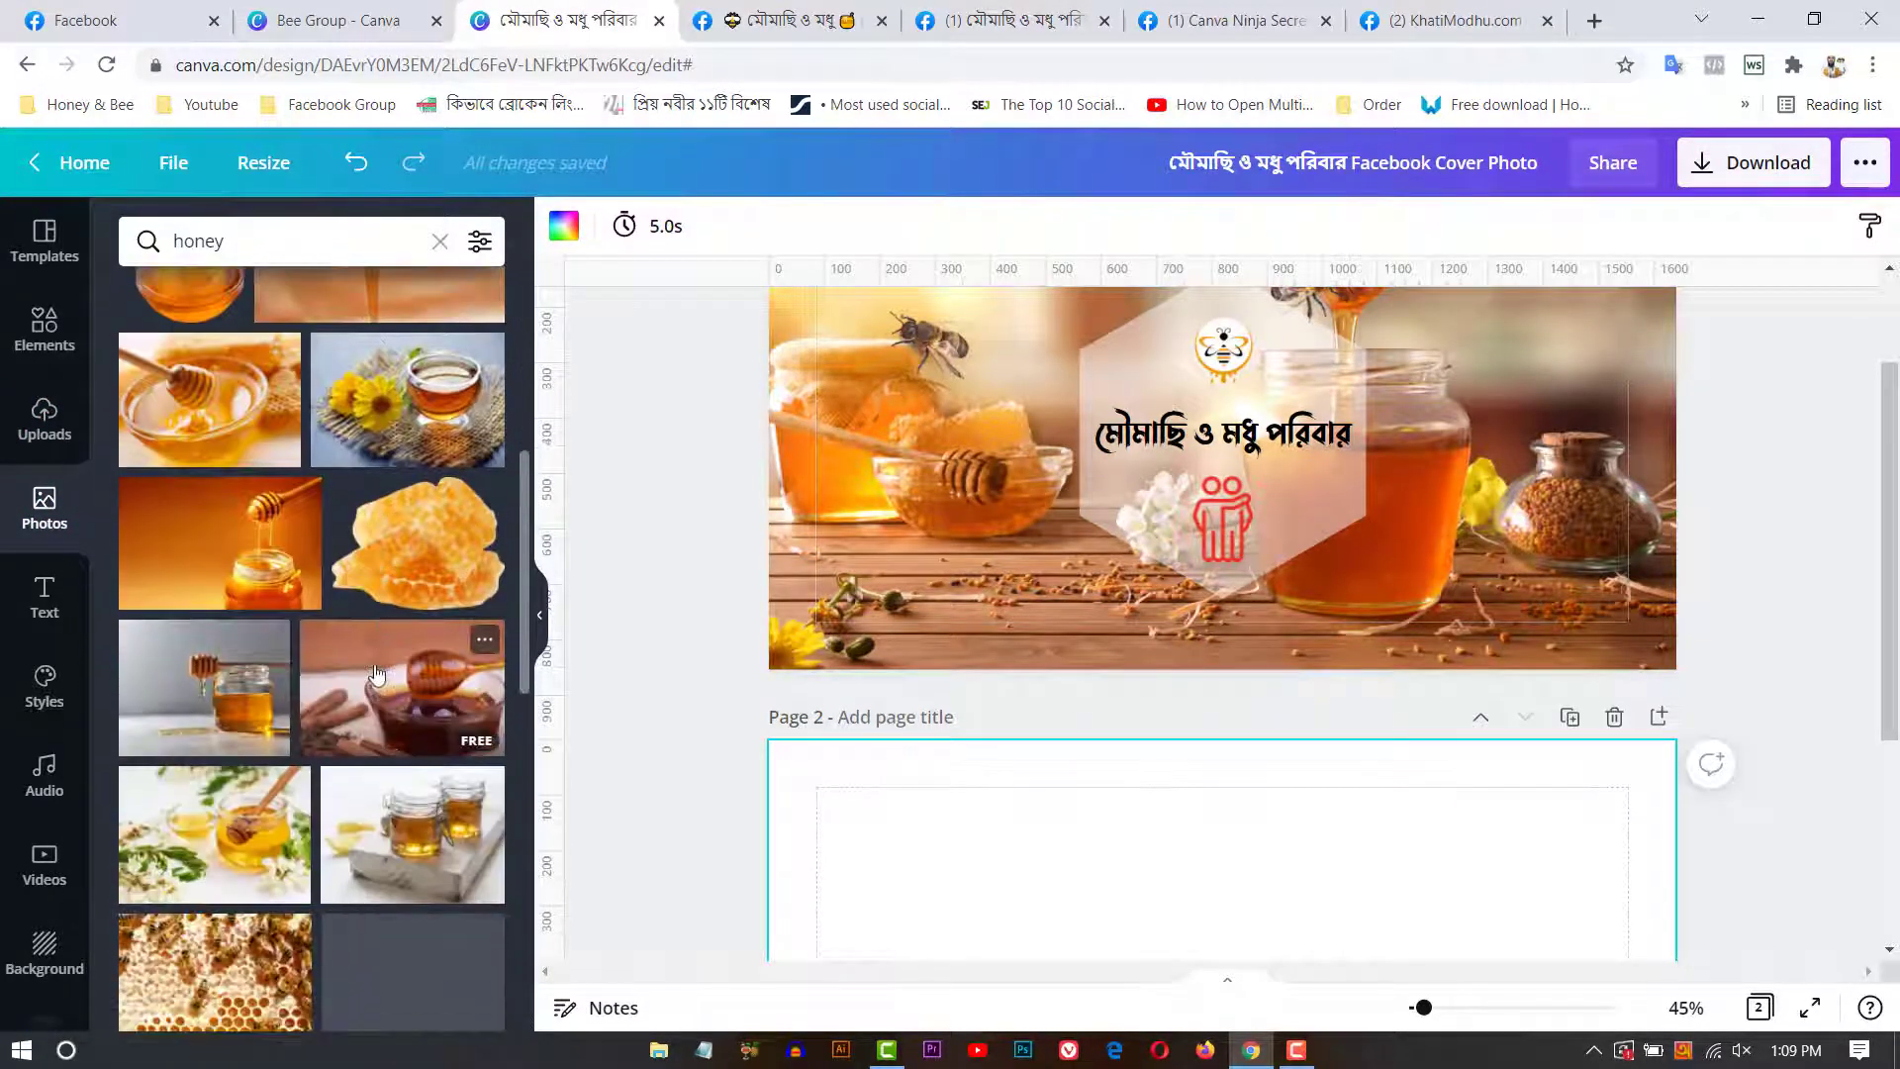
scroll(357, 663, down, 6)
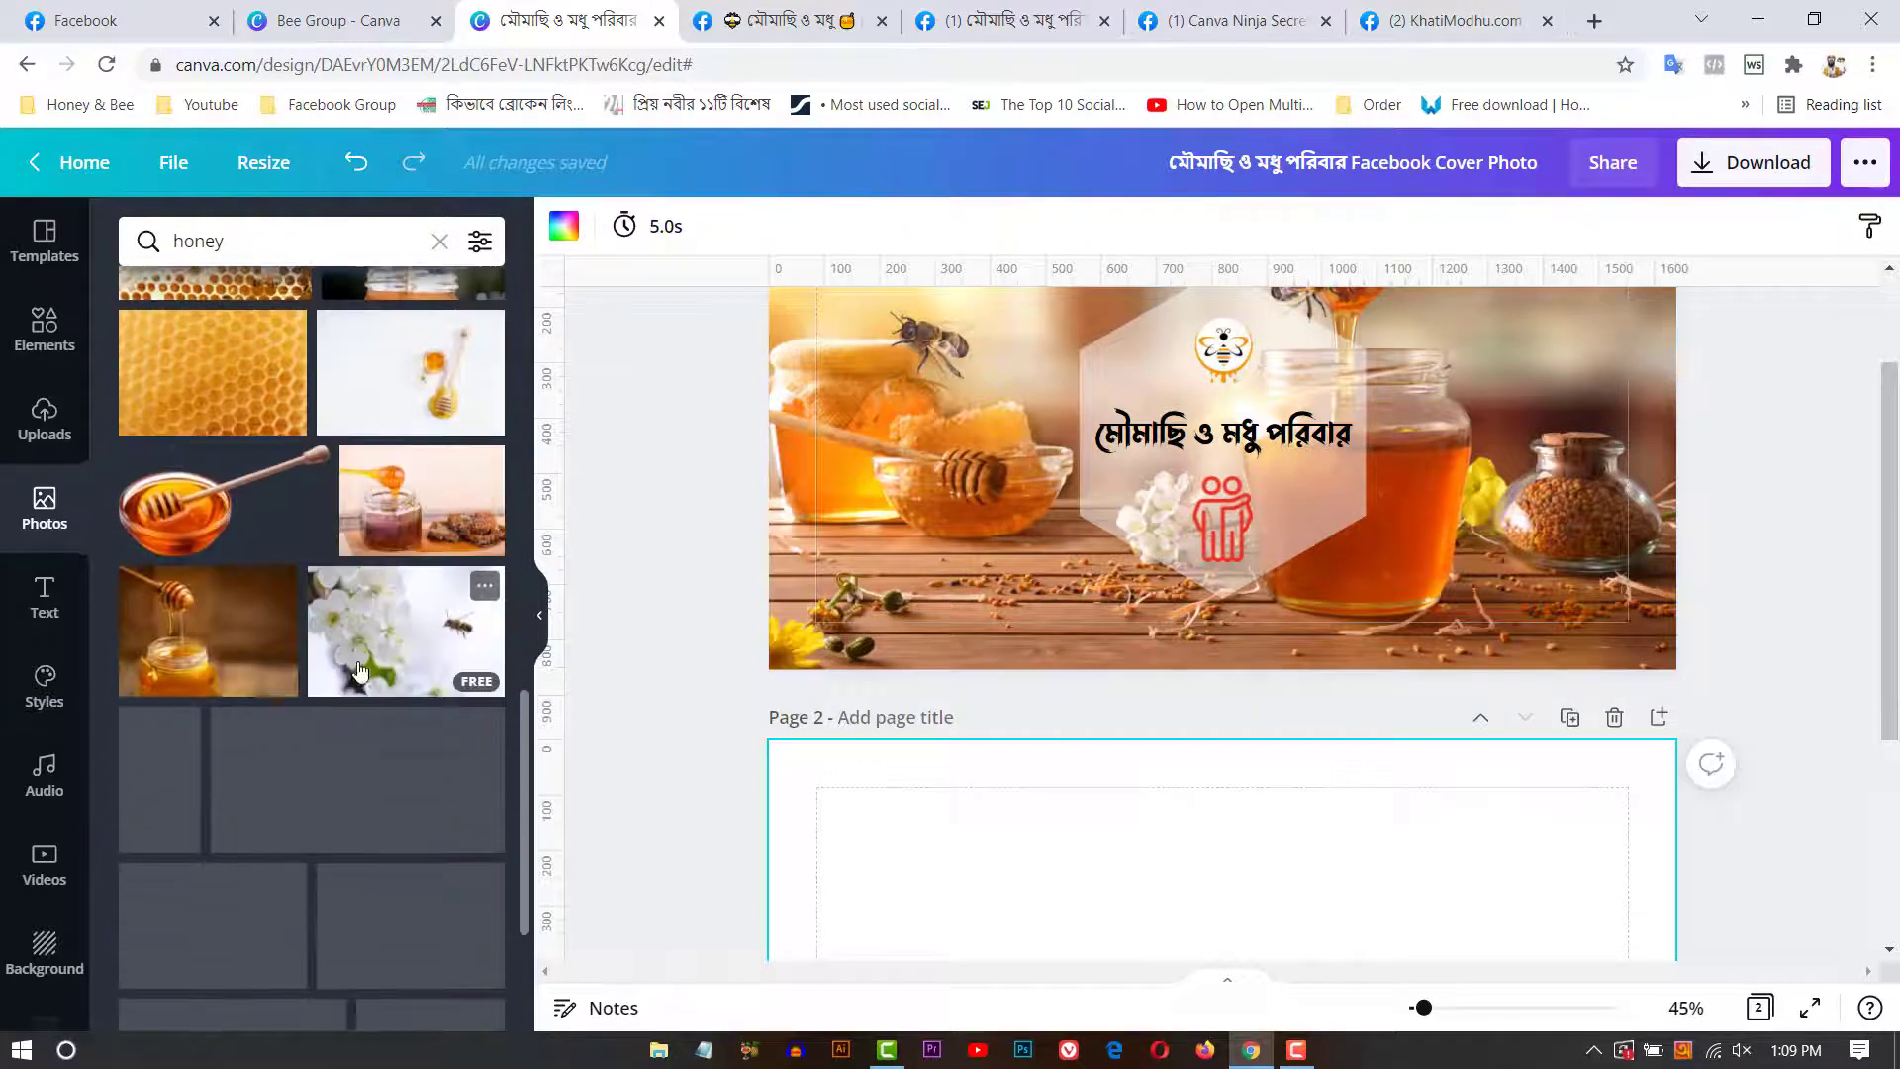
scroll(402, 621, down, 3)
scroll(402, 621, down, 2)
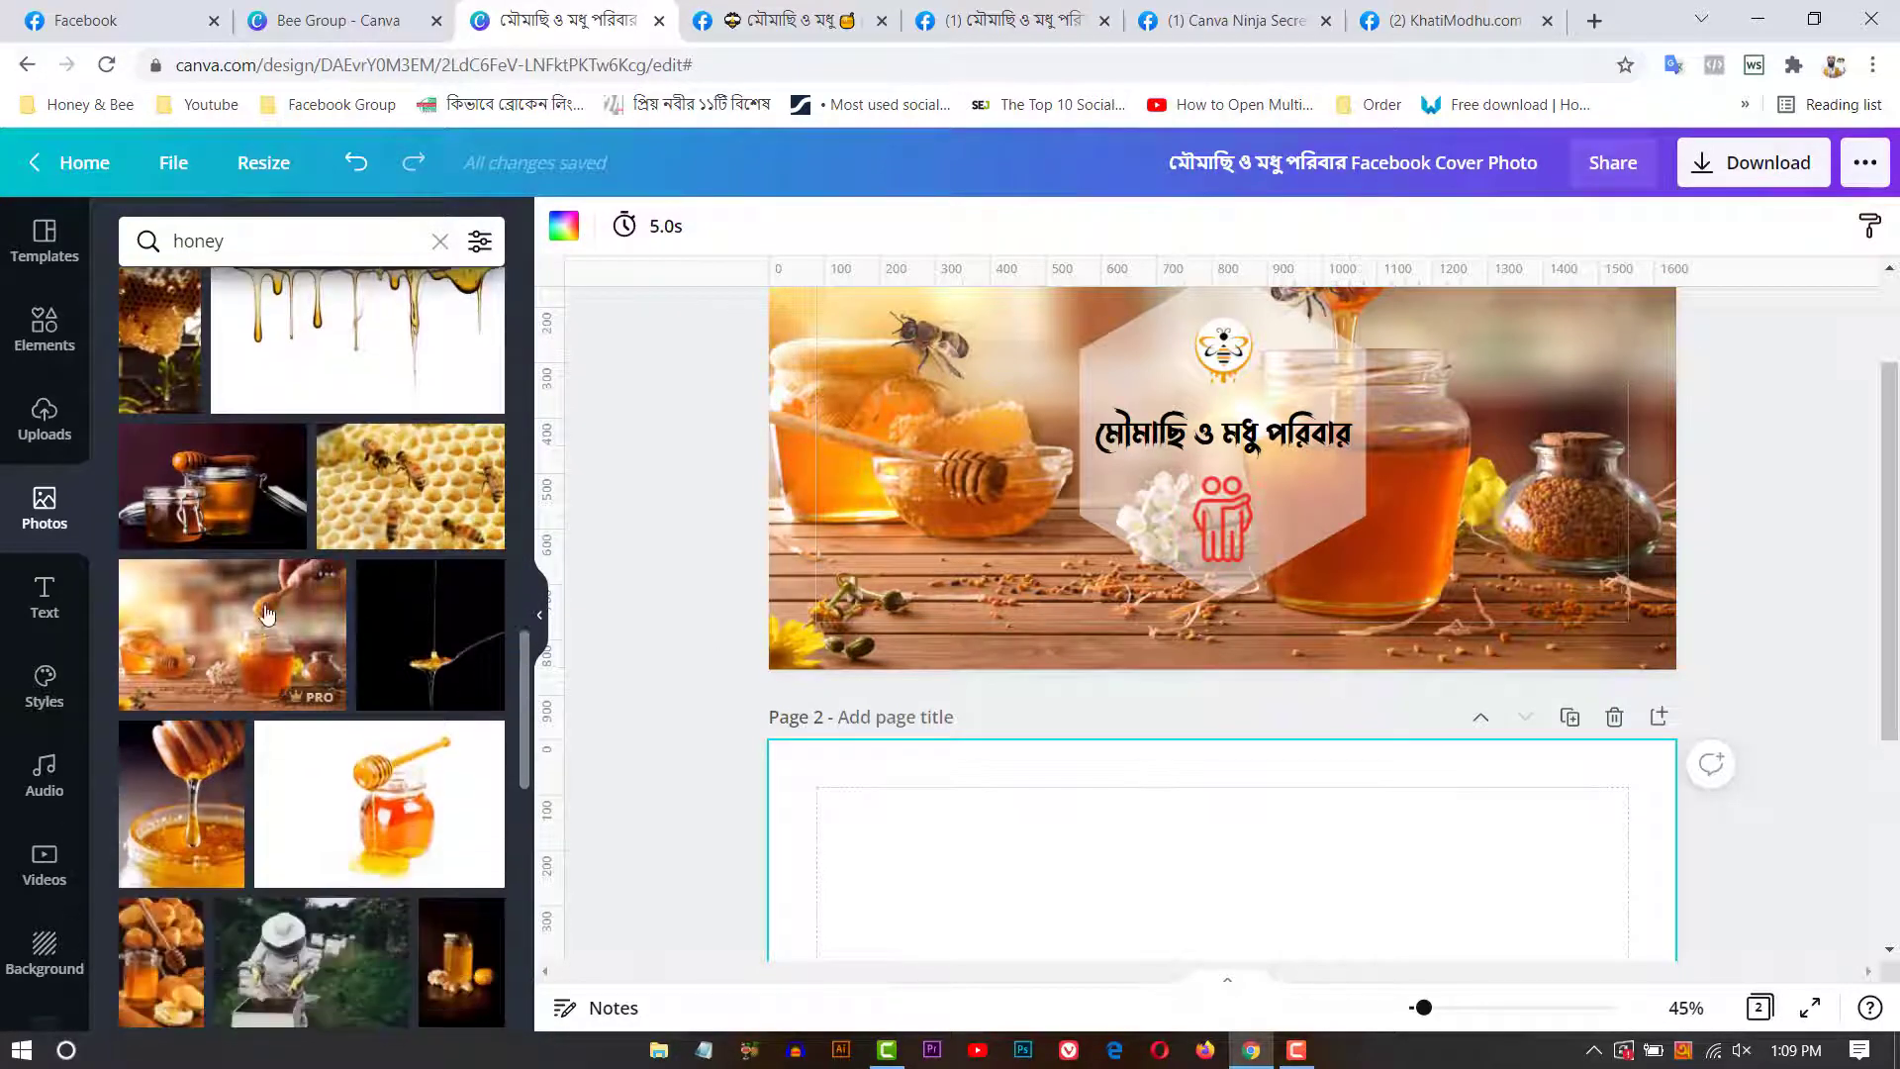
click(238, 618)
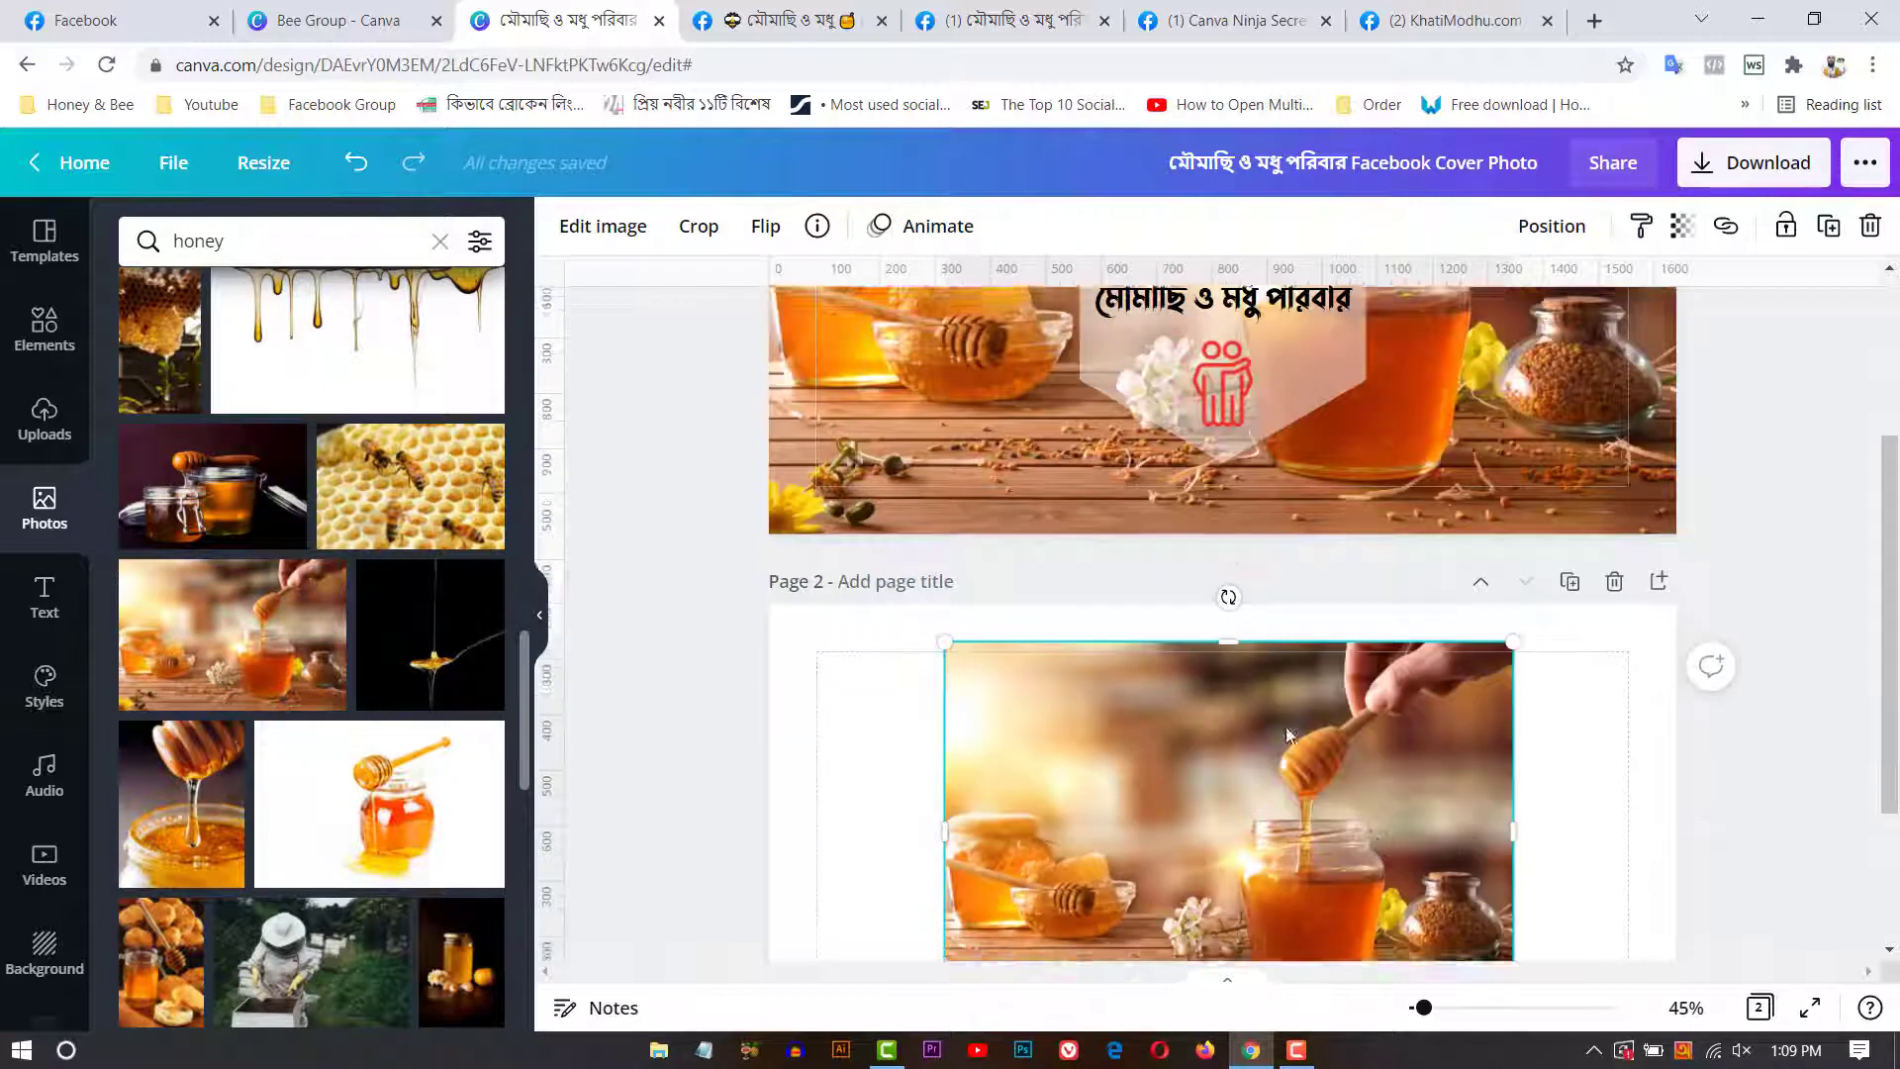
Step: Align the honey photo with page 2's upper-left corner and enlarge it to fill the whole page at 1,640 x 856
drag(1153, 612, 979, 584)
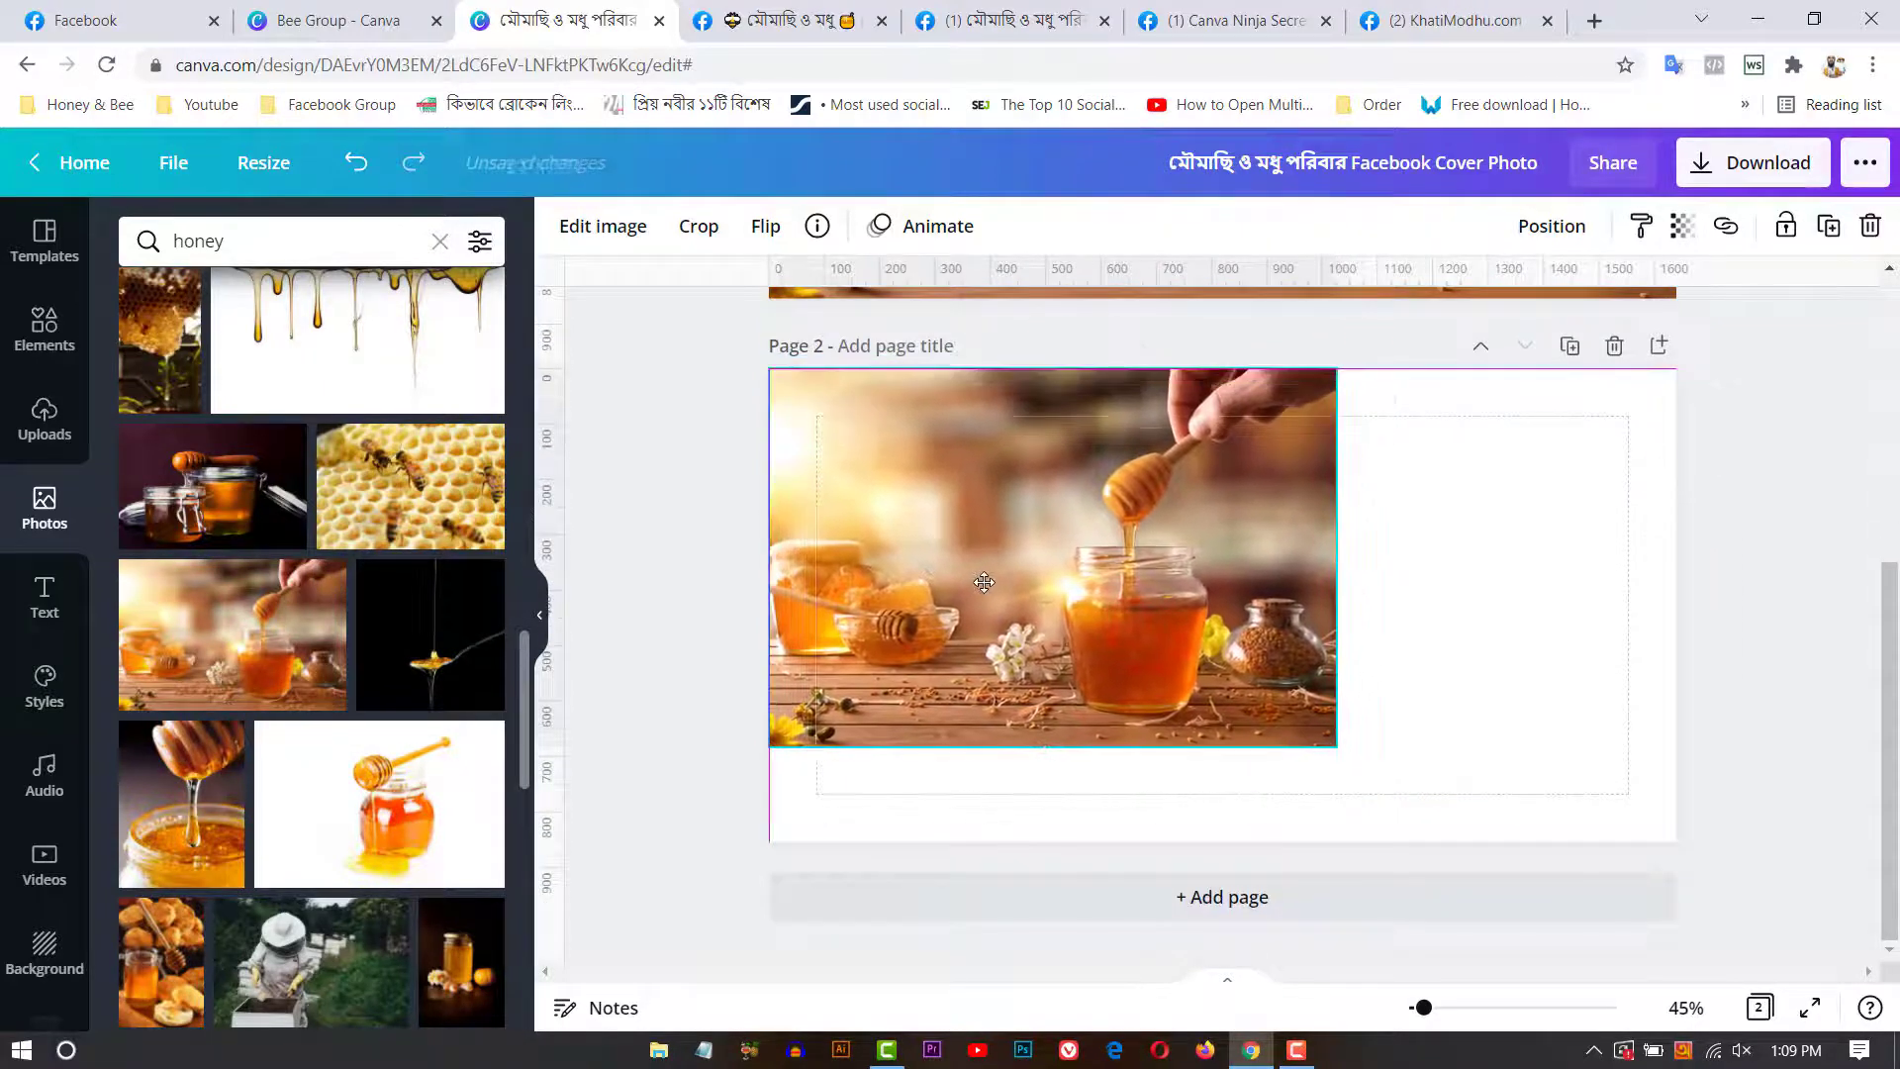
drag(1330, 742, 1487, 804)
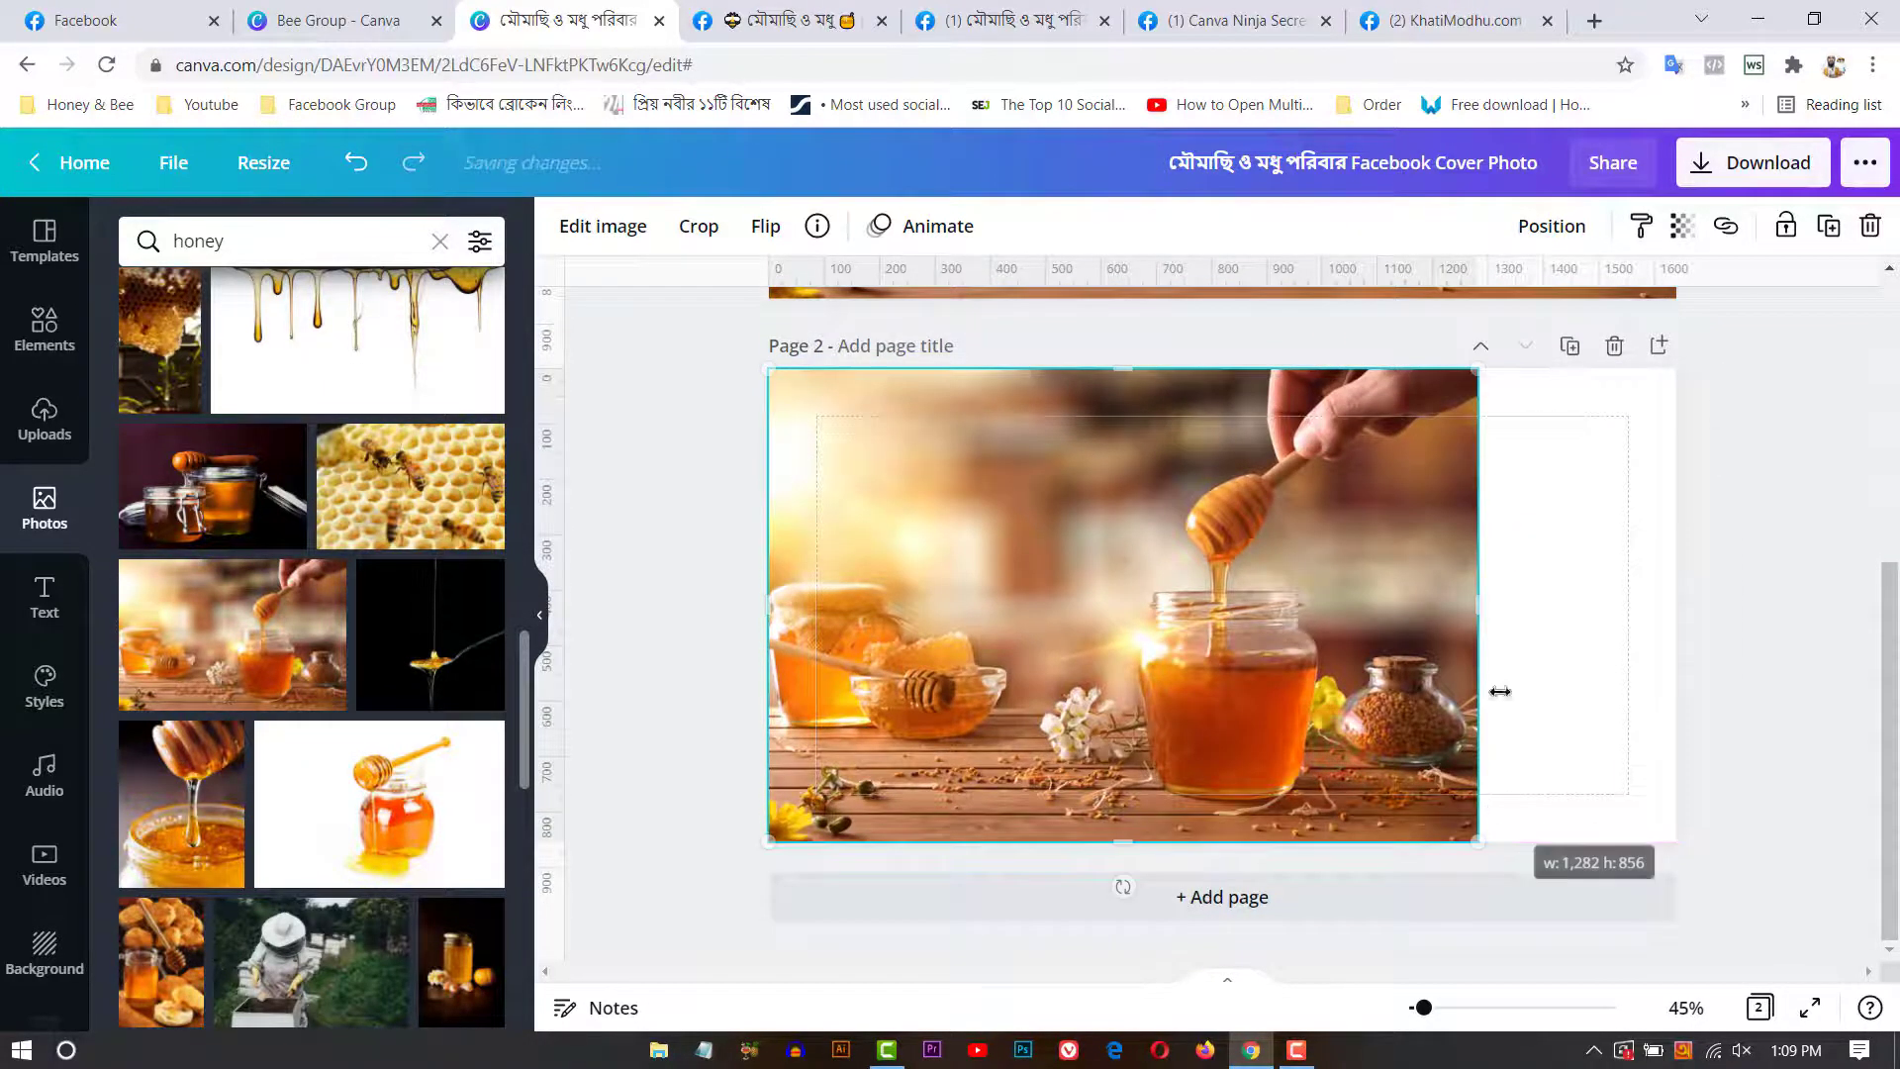
drag(1475, 612, 1678, 625)
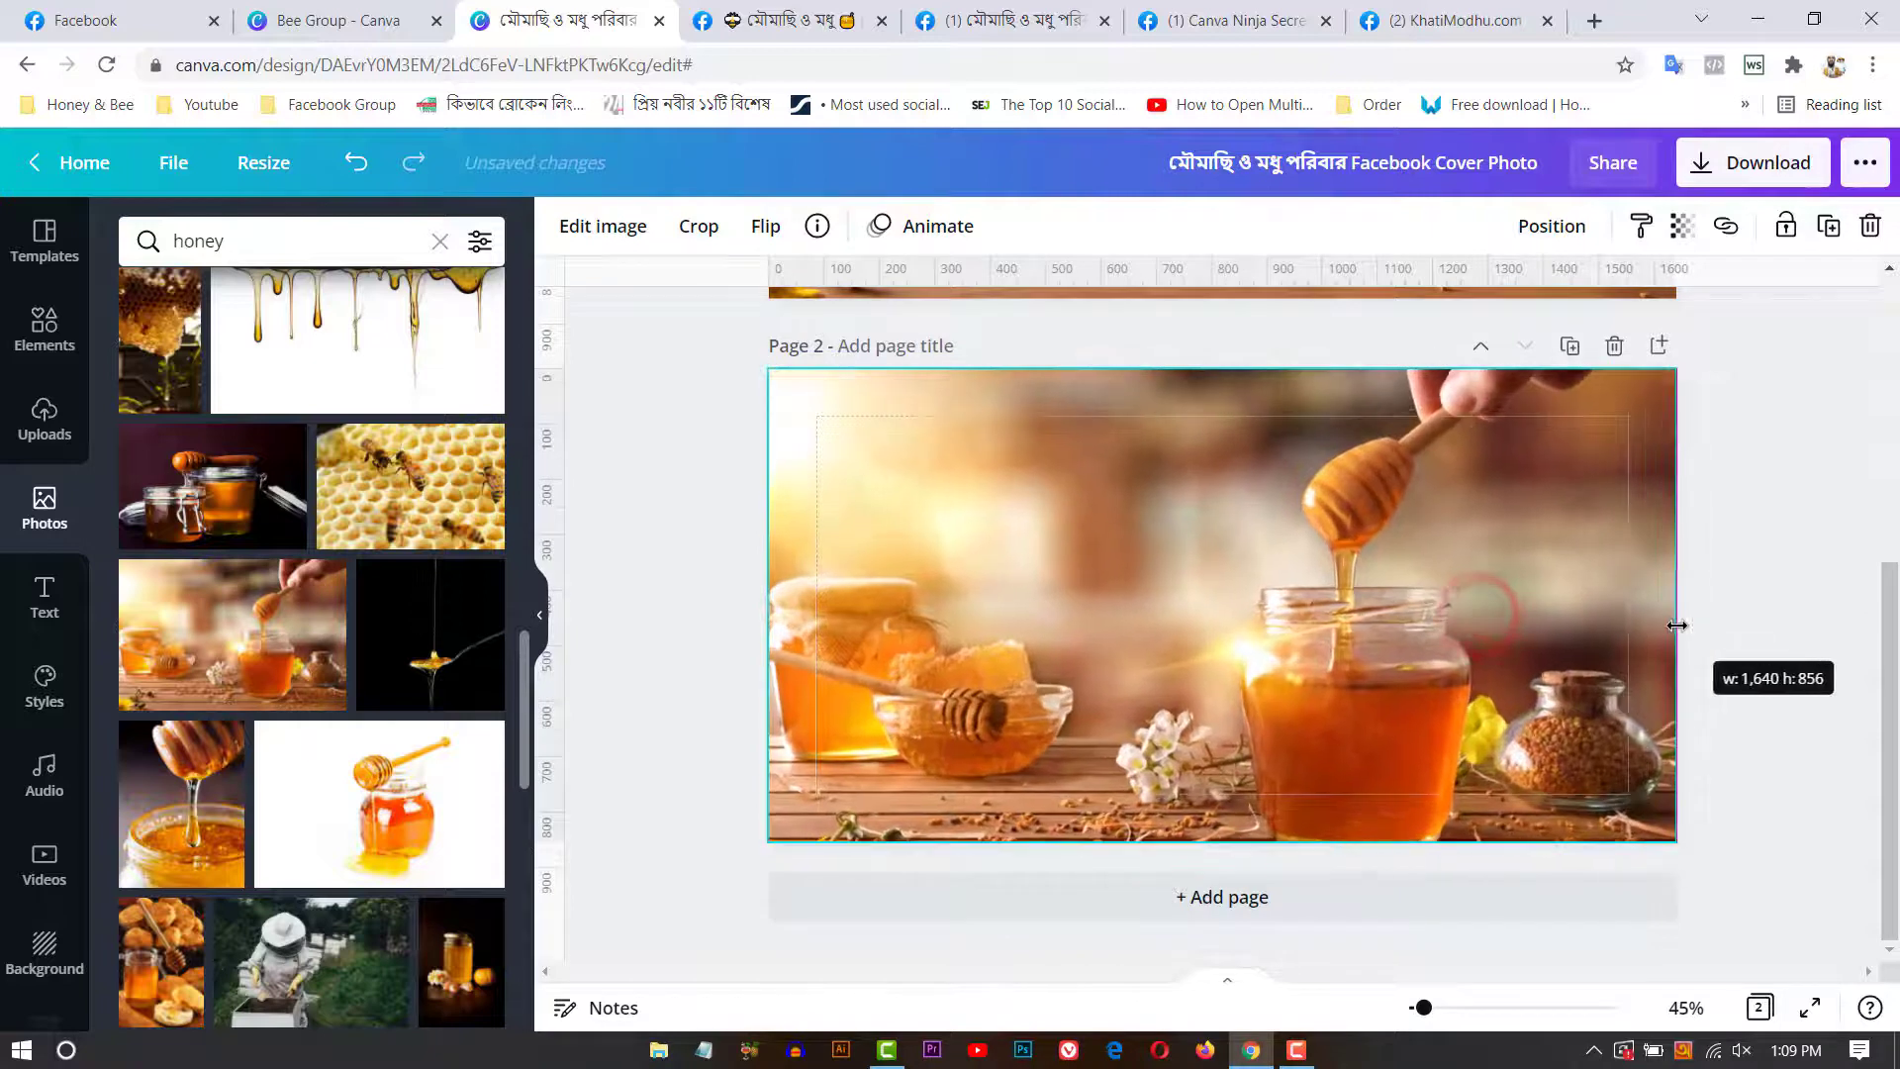
Step: Shift the honey photo upward inside its crop frame until its lower edge meets the page's edge, and apply the crop
double_click(1534, 610)
drag(1534, 610, 1498, 575)
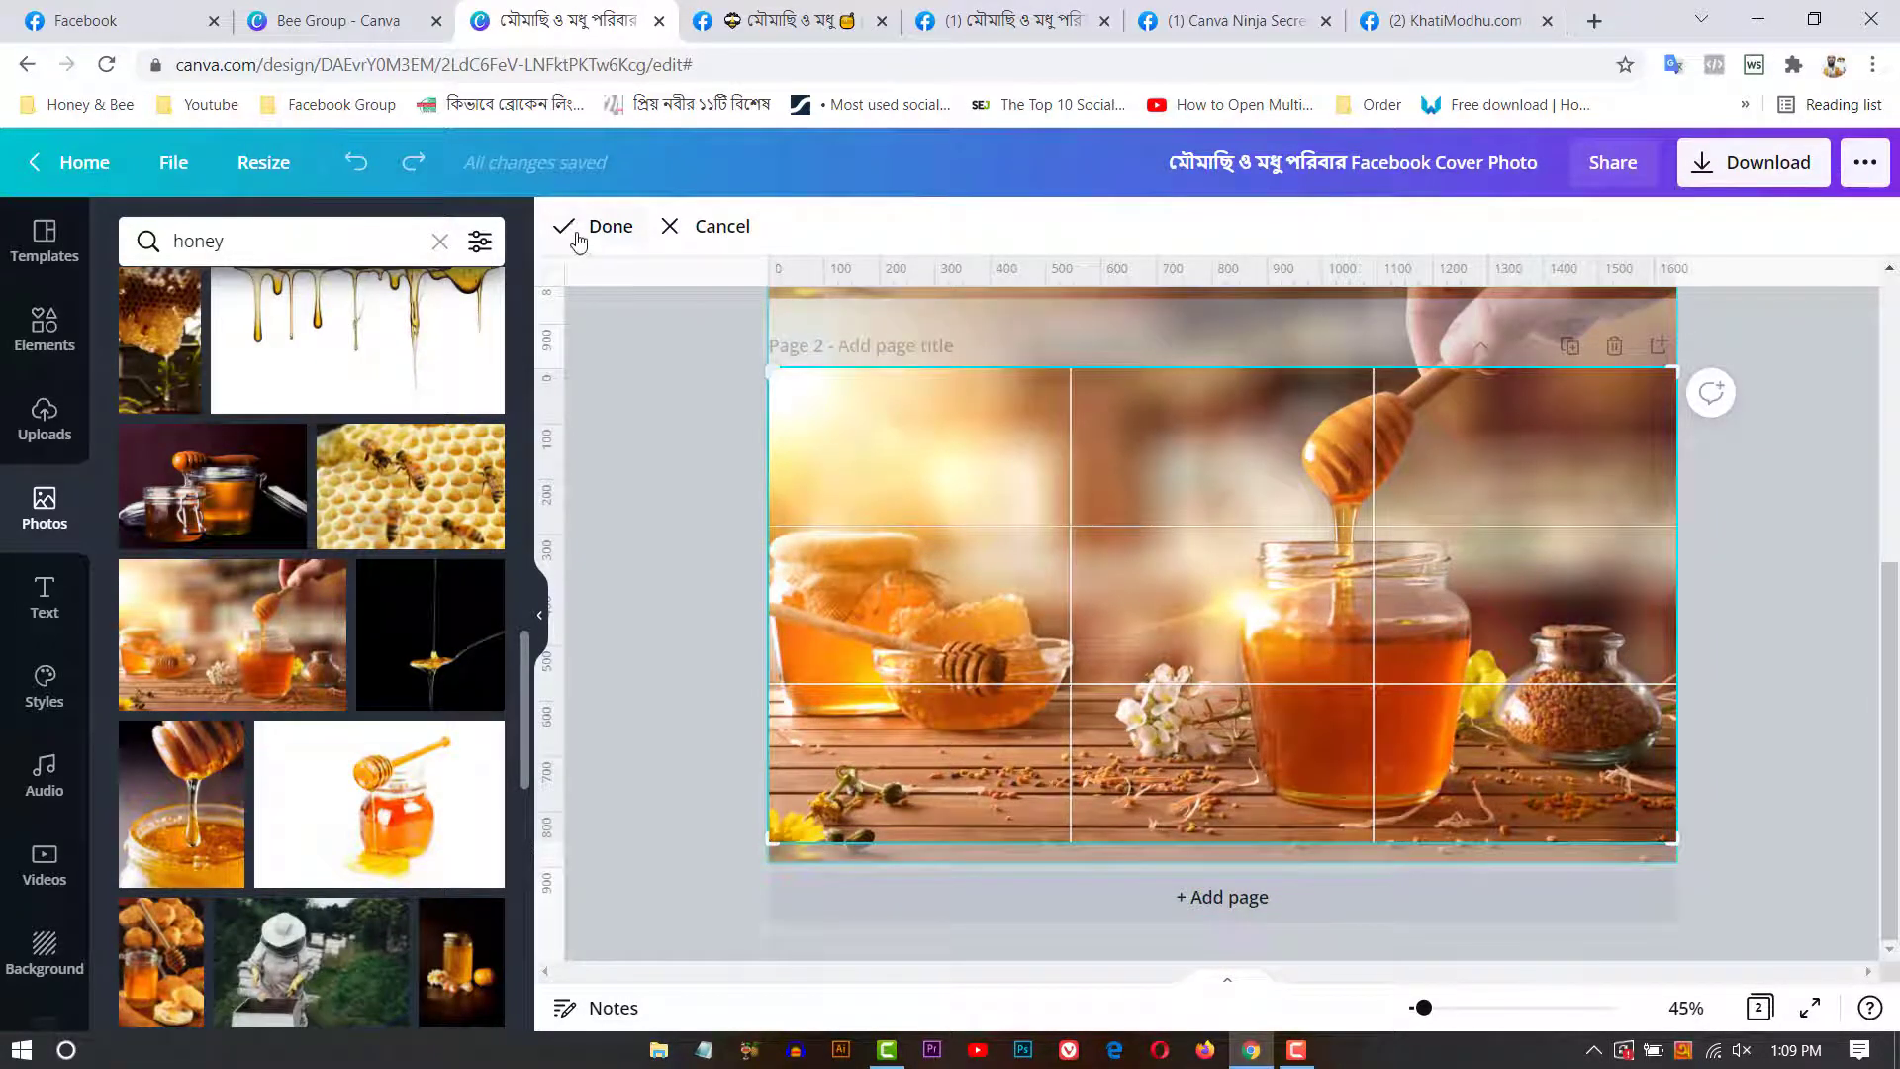
click(584, 230)
click(623, 475)
click(1030, 731)
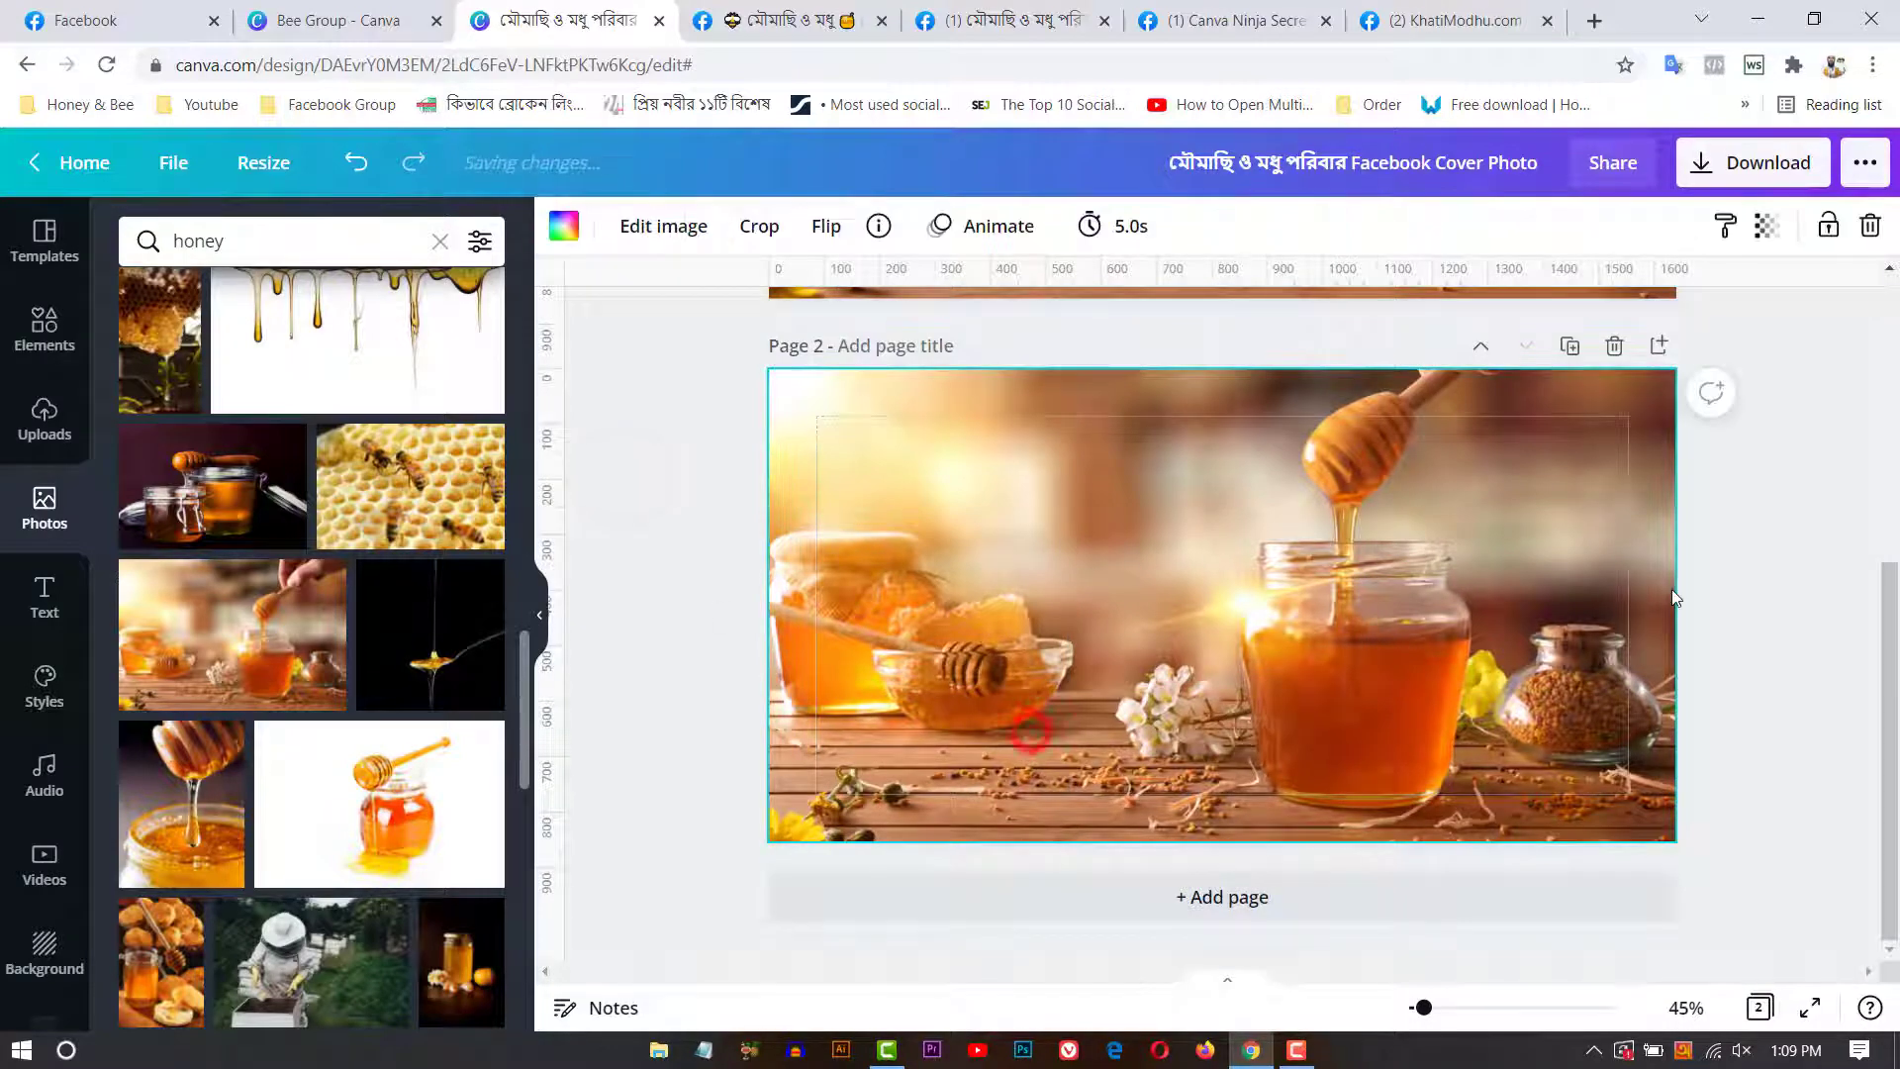
scroll(1673, 598, up, 5)
scroll(1813, 655, down, 5)
double_click(1475, 639)
drag(1475, 638, 1476, 589)
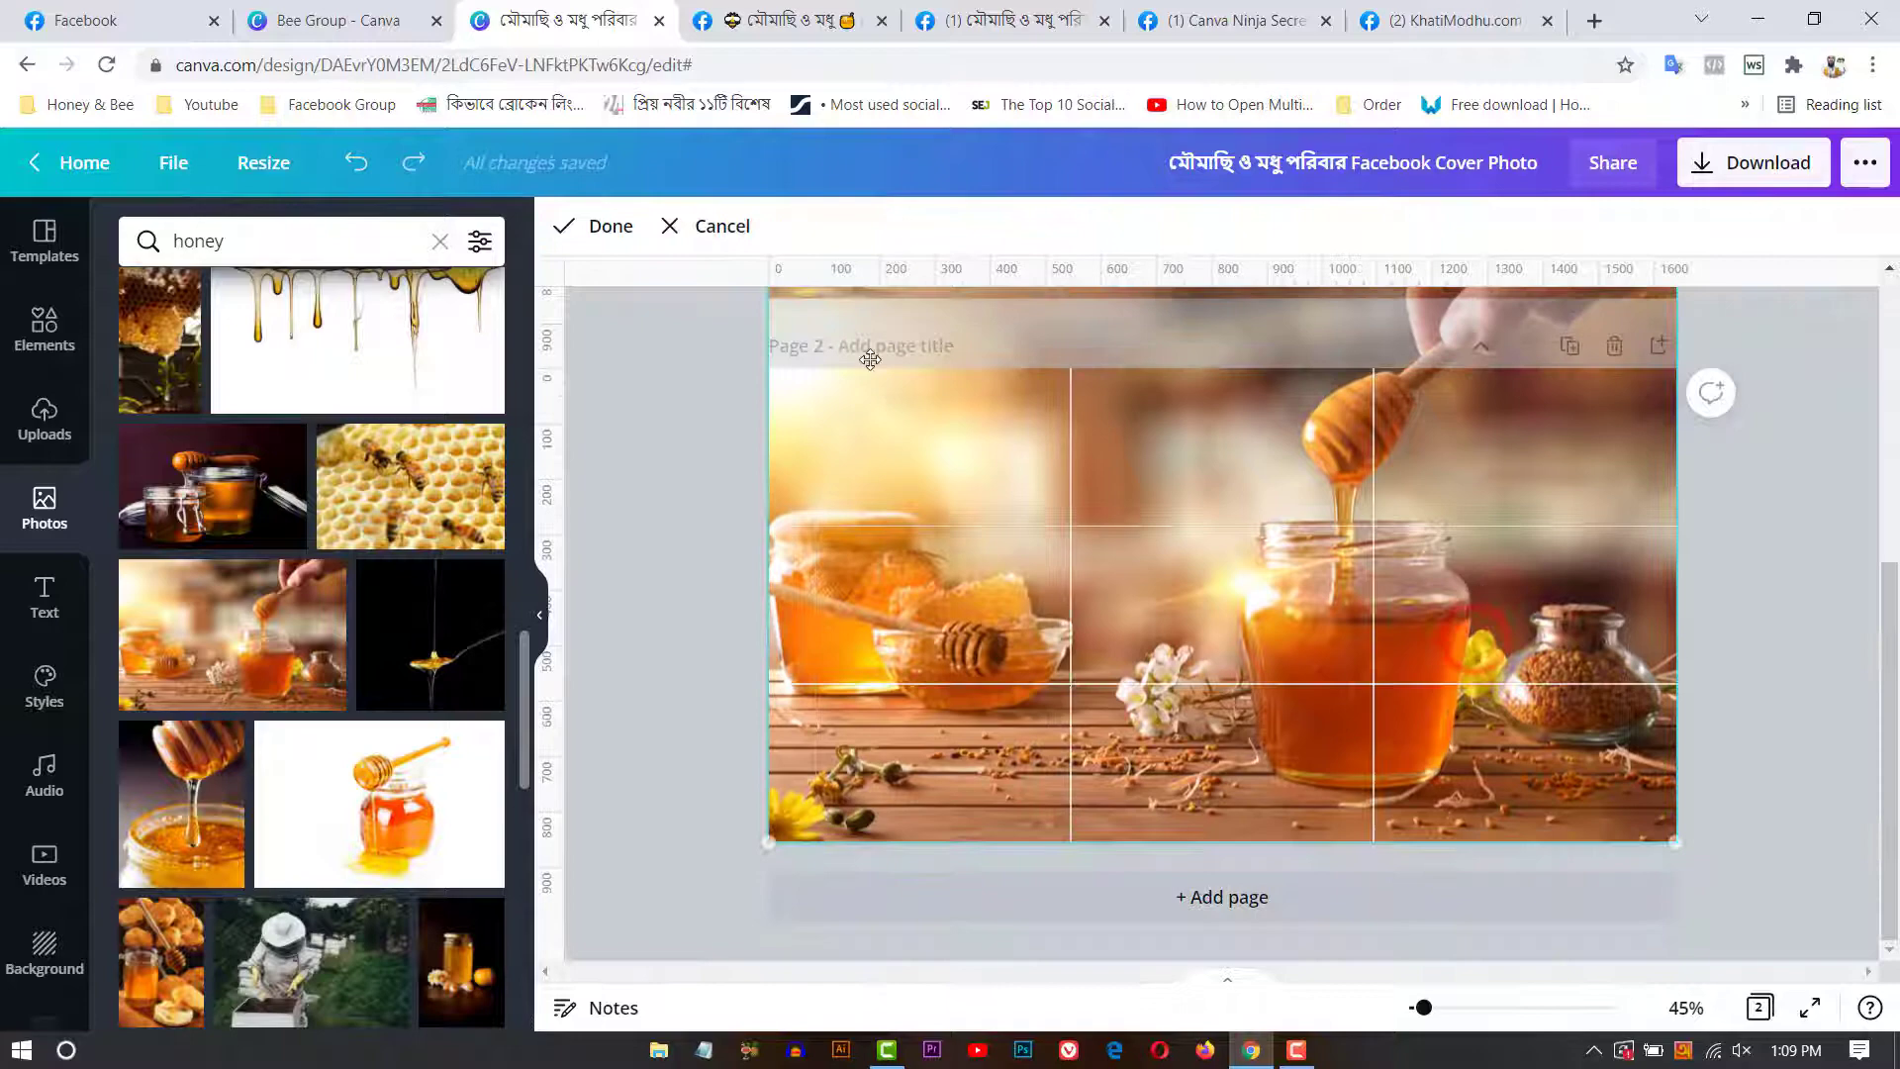
click(609, 226)
click(650, 433)
Step: Search the elements for "bees" and browse the results for a realistic cut-out bee like those on page 1
scroll(649, 432, up, 5)
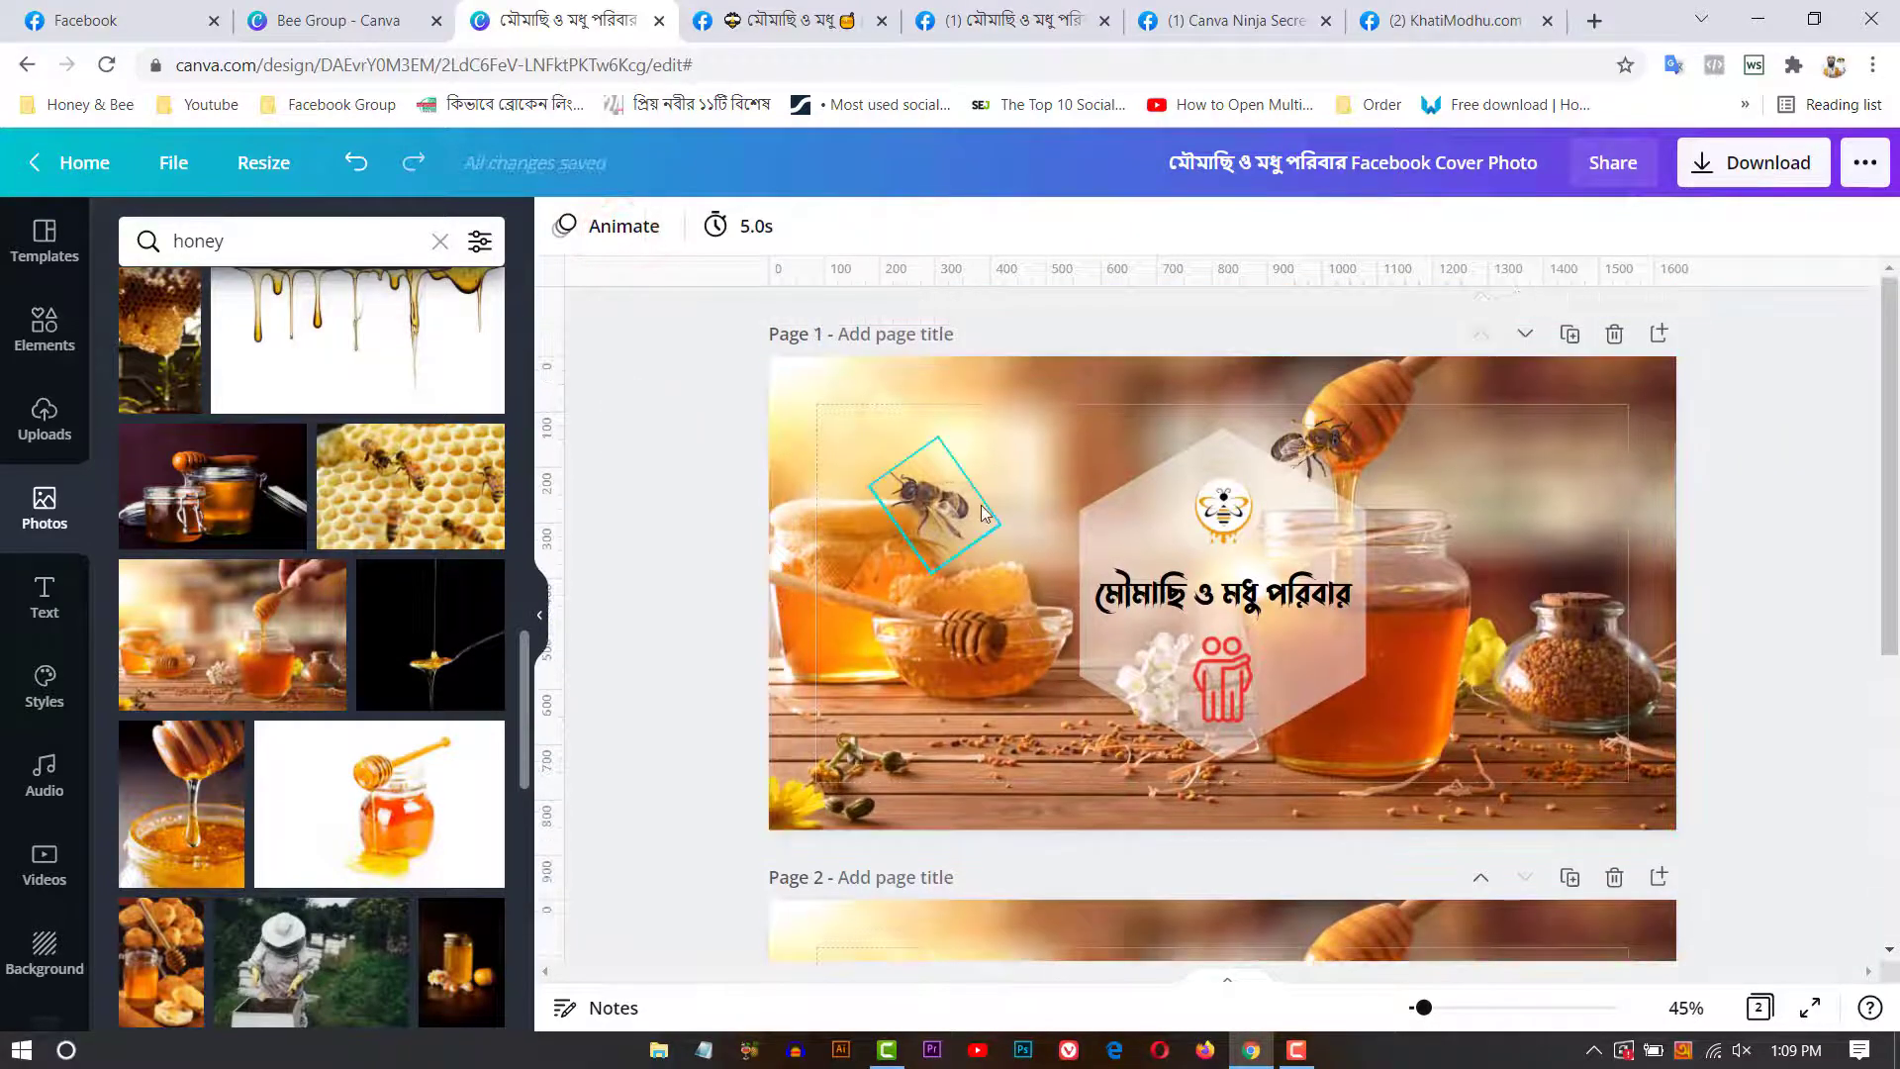
click(45, 347)
click(233, 241)
click(216, 355)
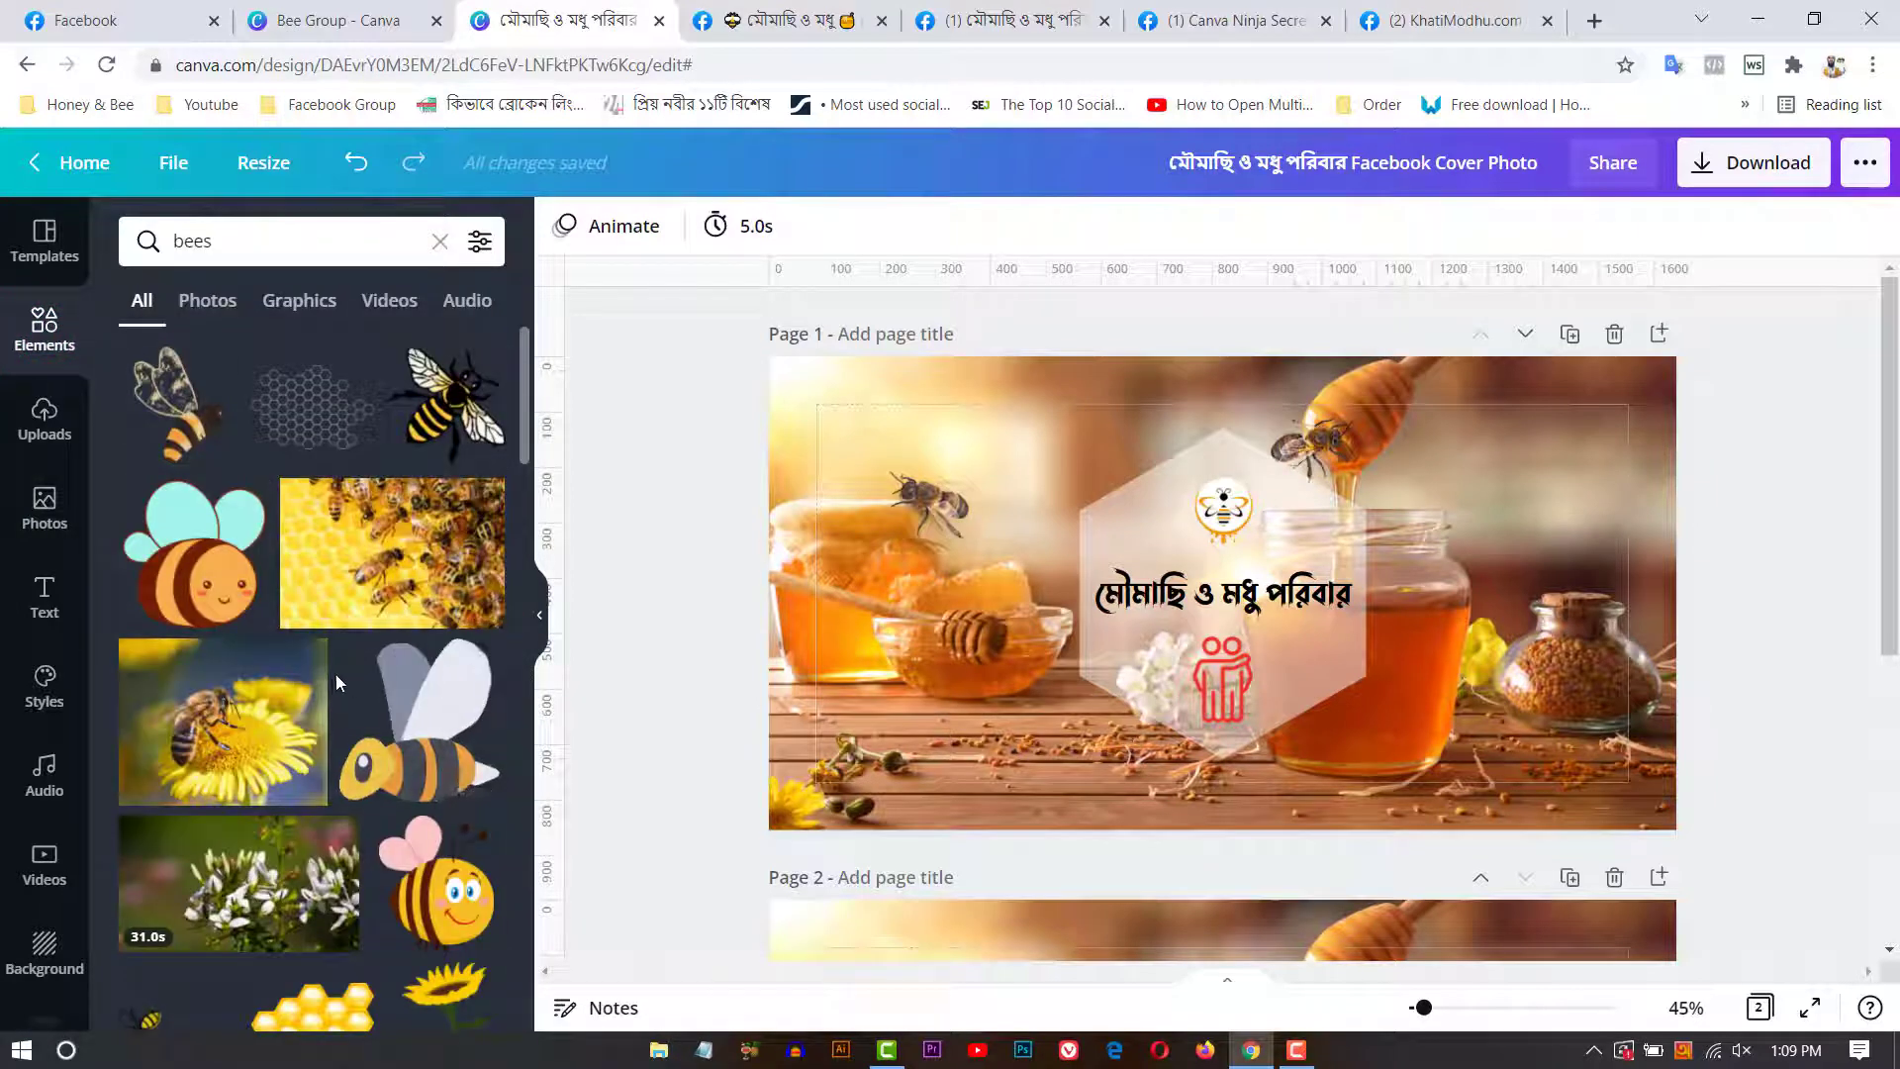
scroll(335, 681, down, 5)
scroll(342, 690, down, 5)
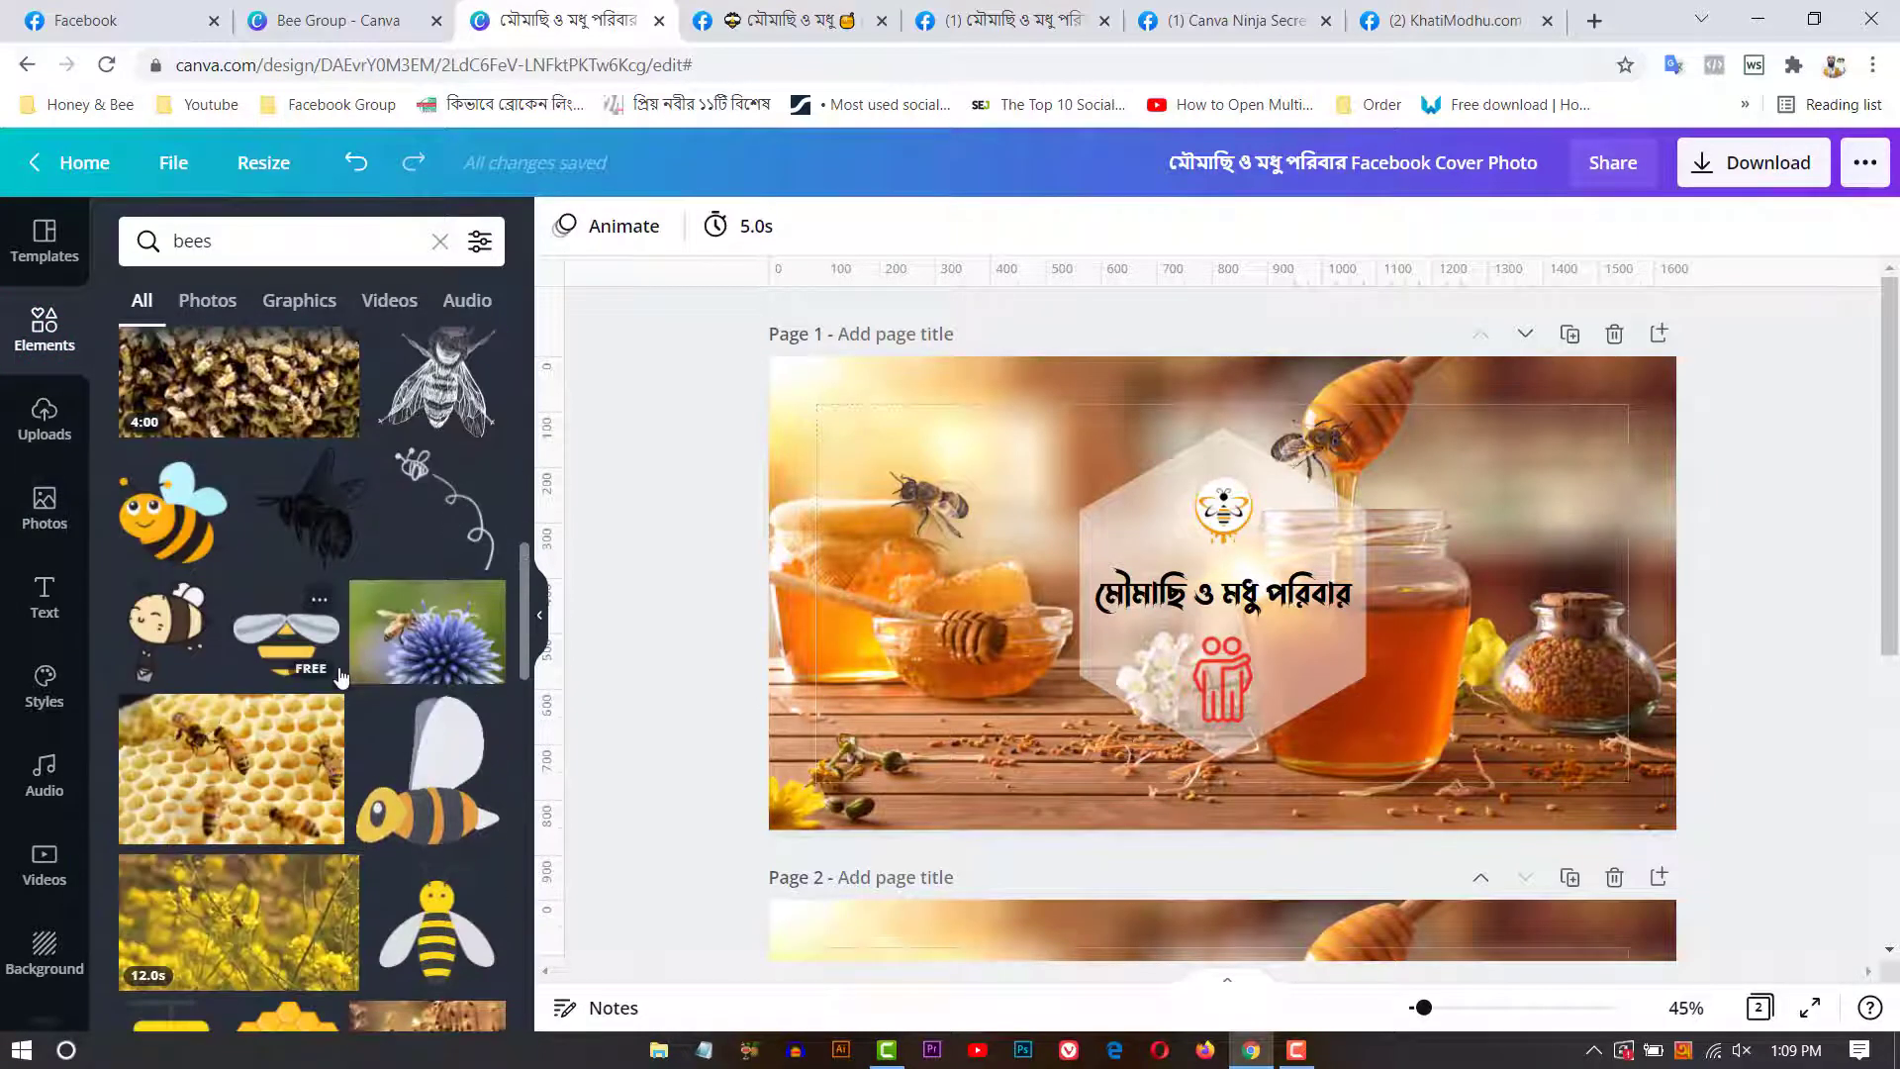
scroll(297, 594, down, 5)
scroll(360, 508, down, 15)
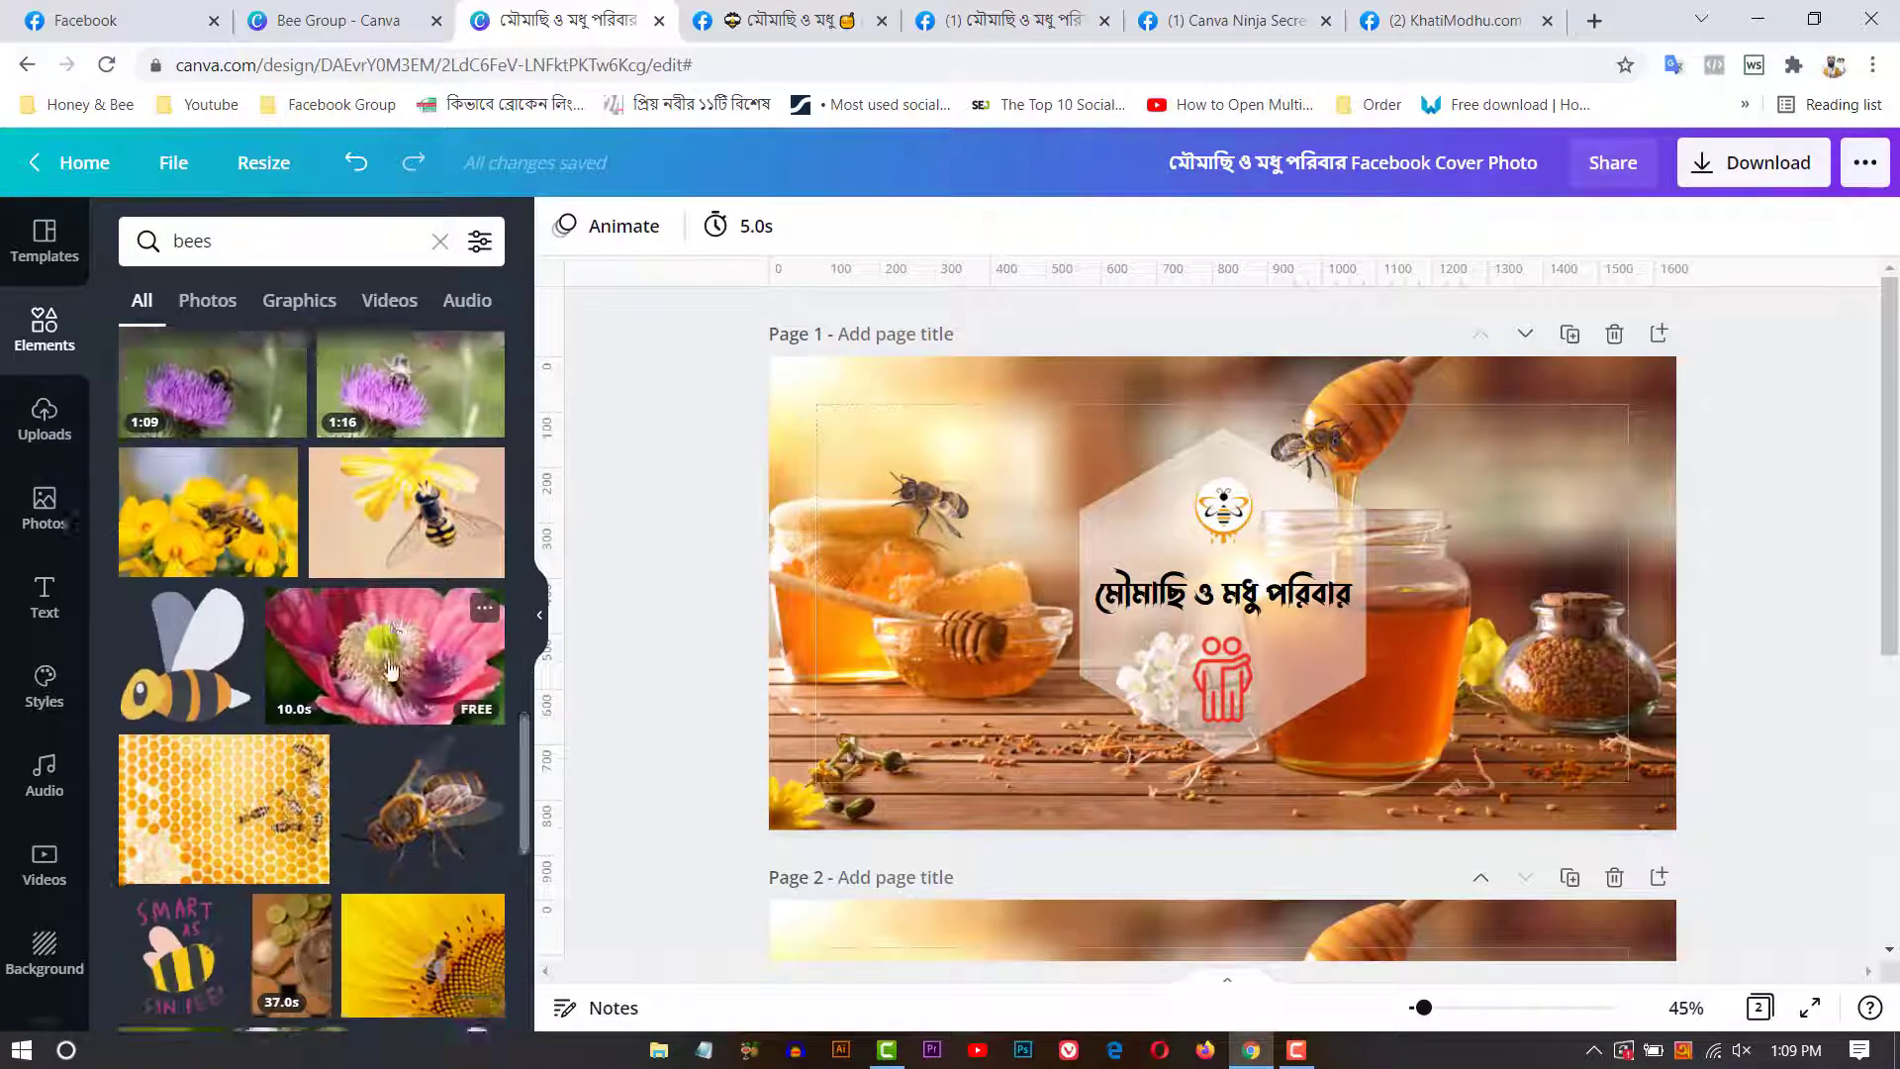
Step: Place the realistic brown bee on page 2 as a separate element, rotate it and position it above the honeycomb bowl
drag(470, 551, 1178, 930)
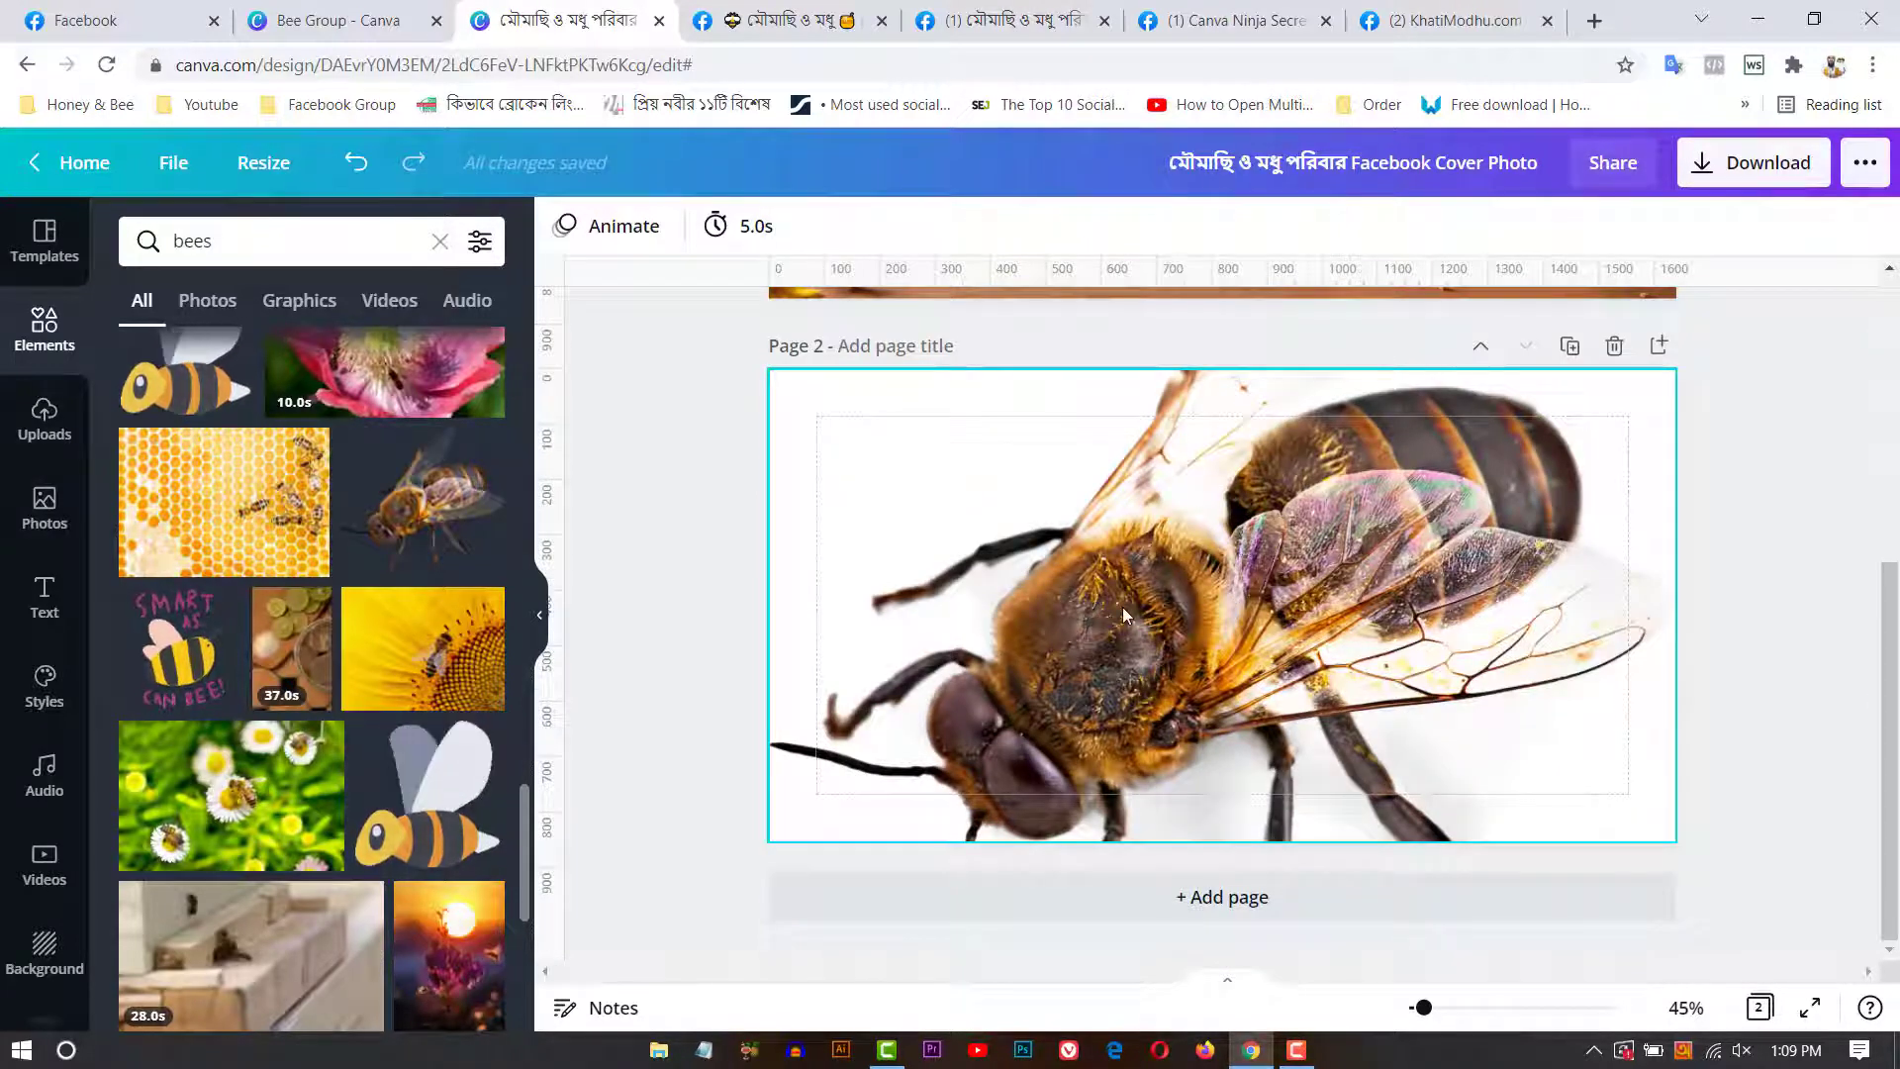
key(ctrl+z)
drag(463, 492, 1088, 550)
drag(1087, 635, 1034, 653)
drag(1089, 551, 944, 520)
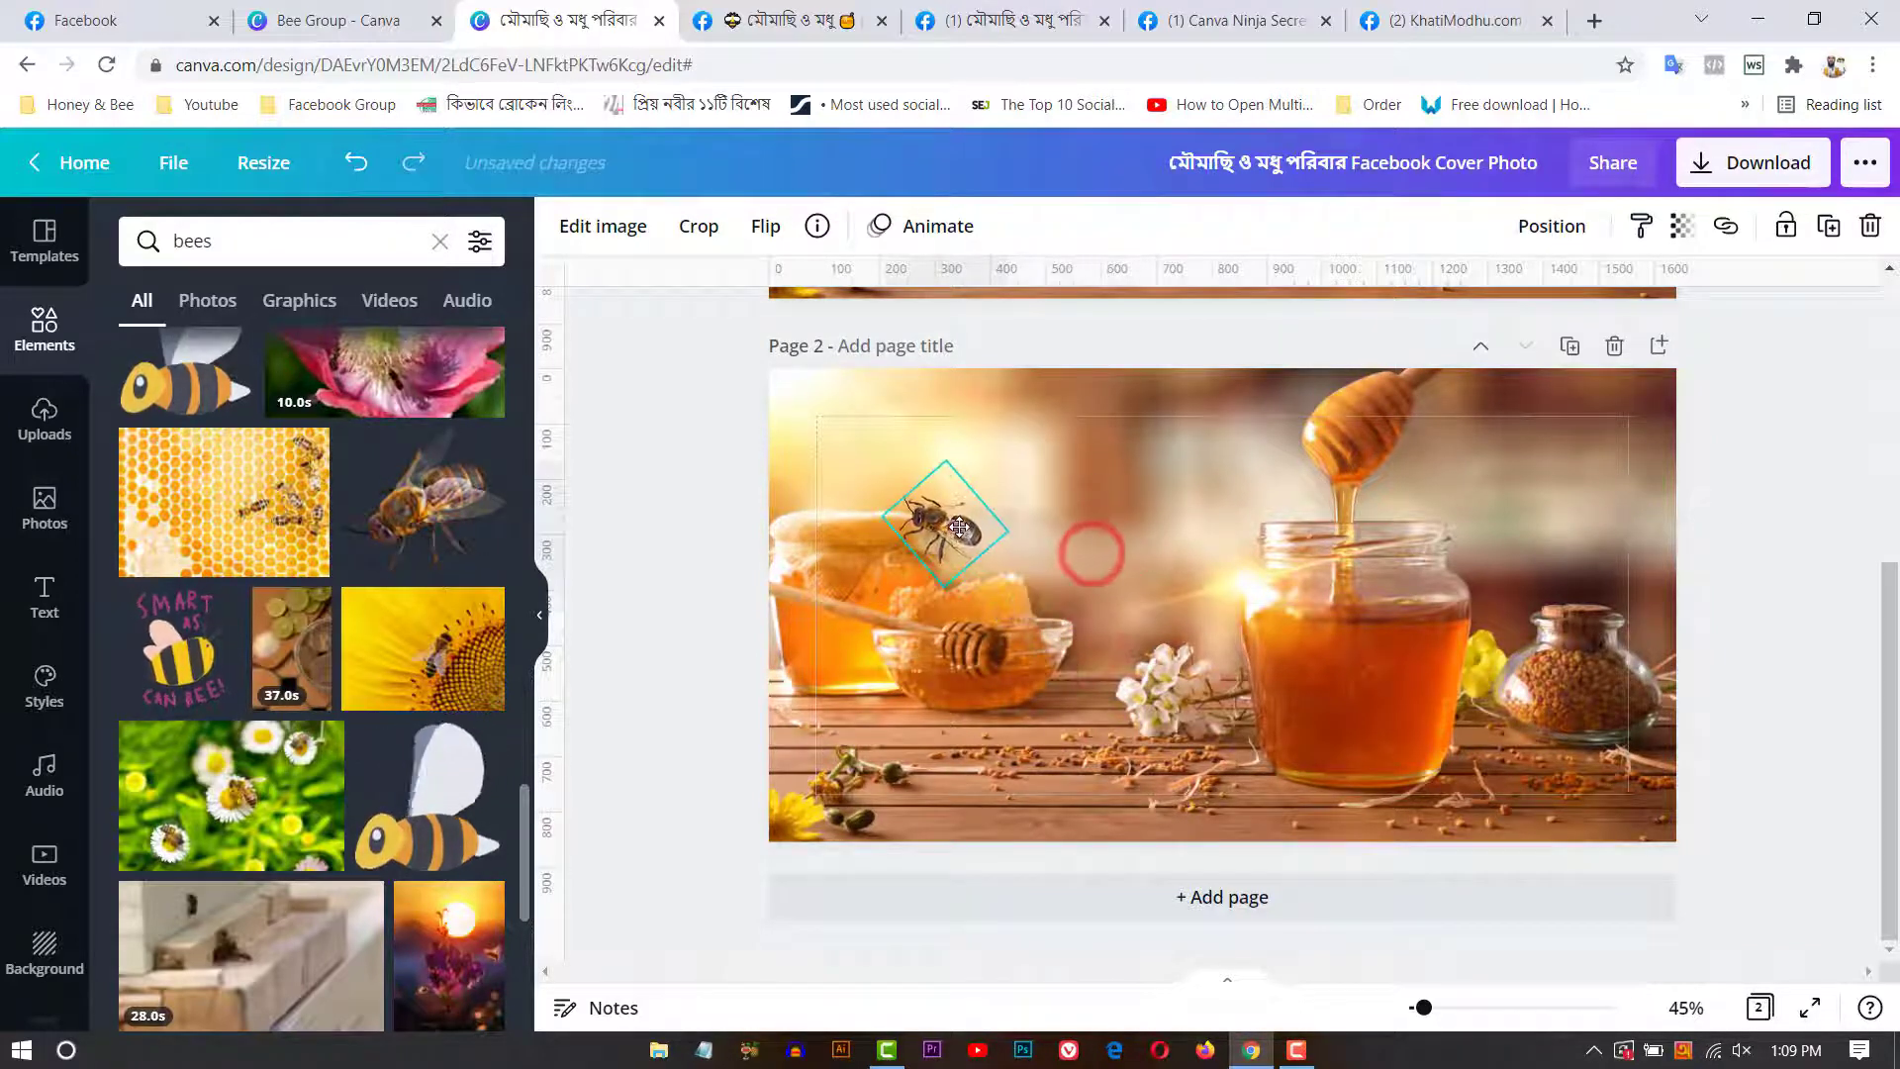
Step: Add a second realistic brown bee to page 2, flip it vertically, rotate it and position it beside the honey dipper
drag(420, 495, 1178, 495)
drag(1172, 575, 1184, 327)
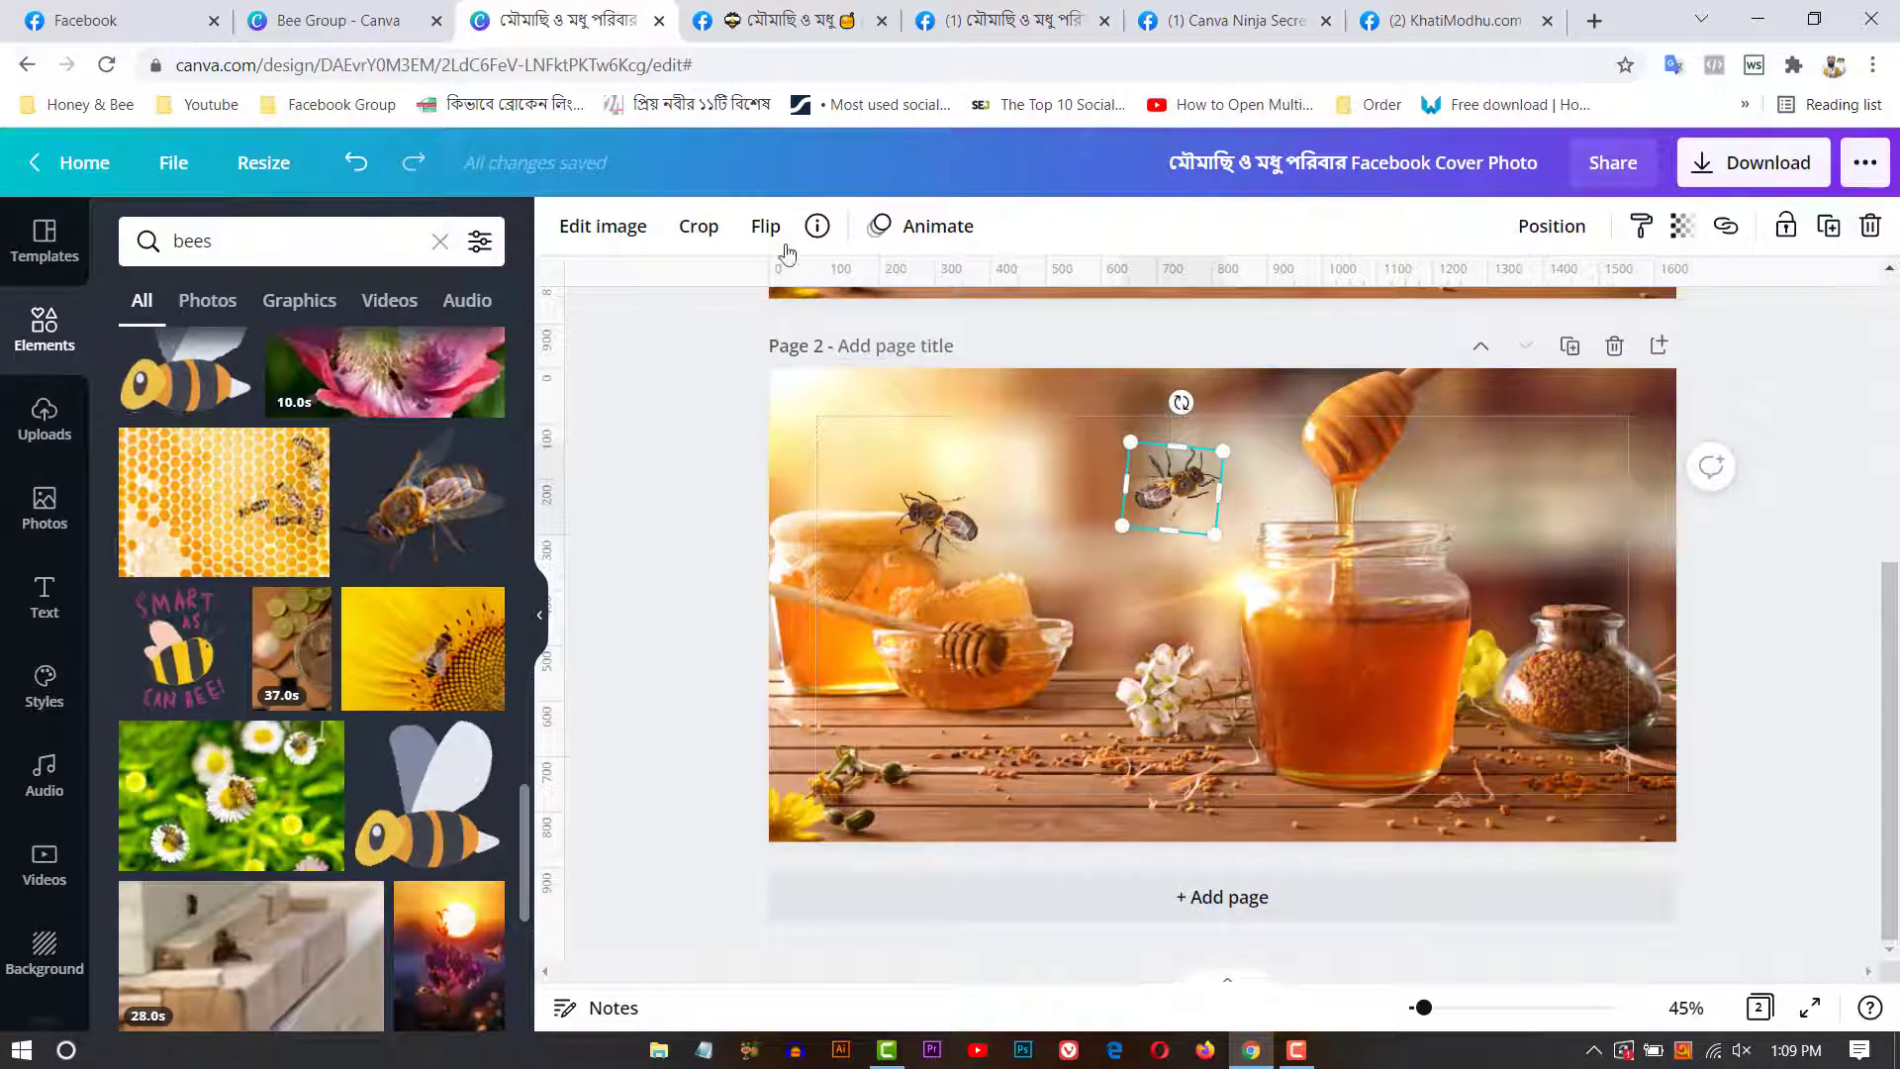
click(763, 225)
click(758, 340)
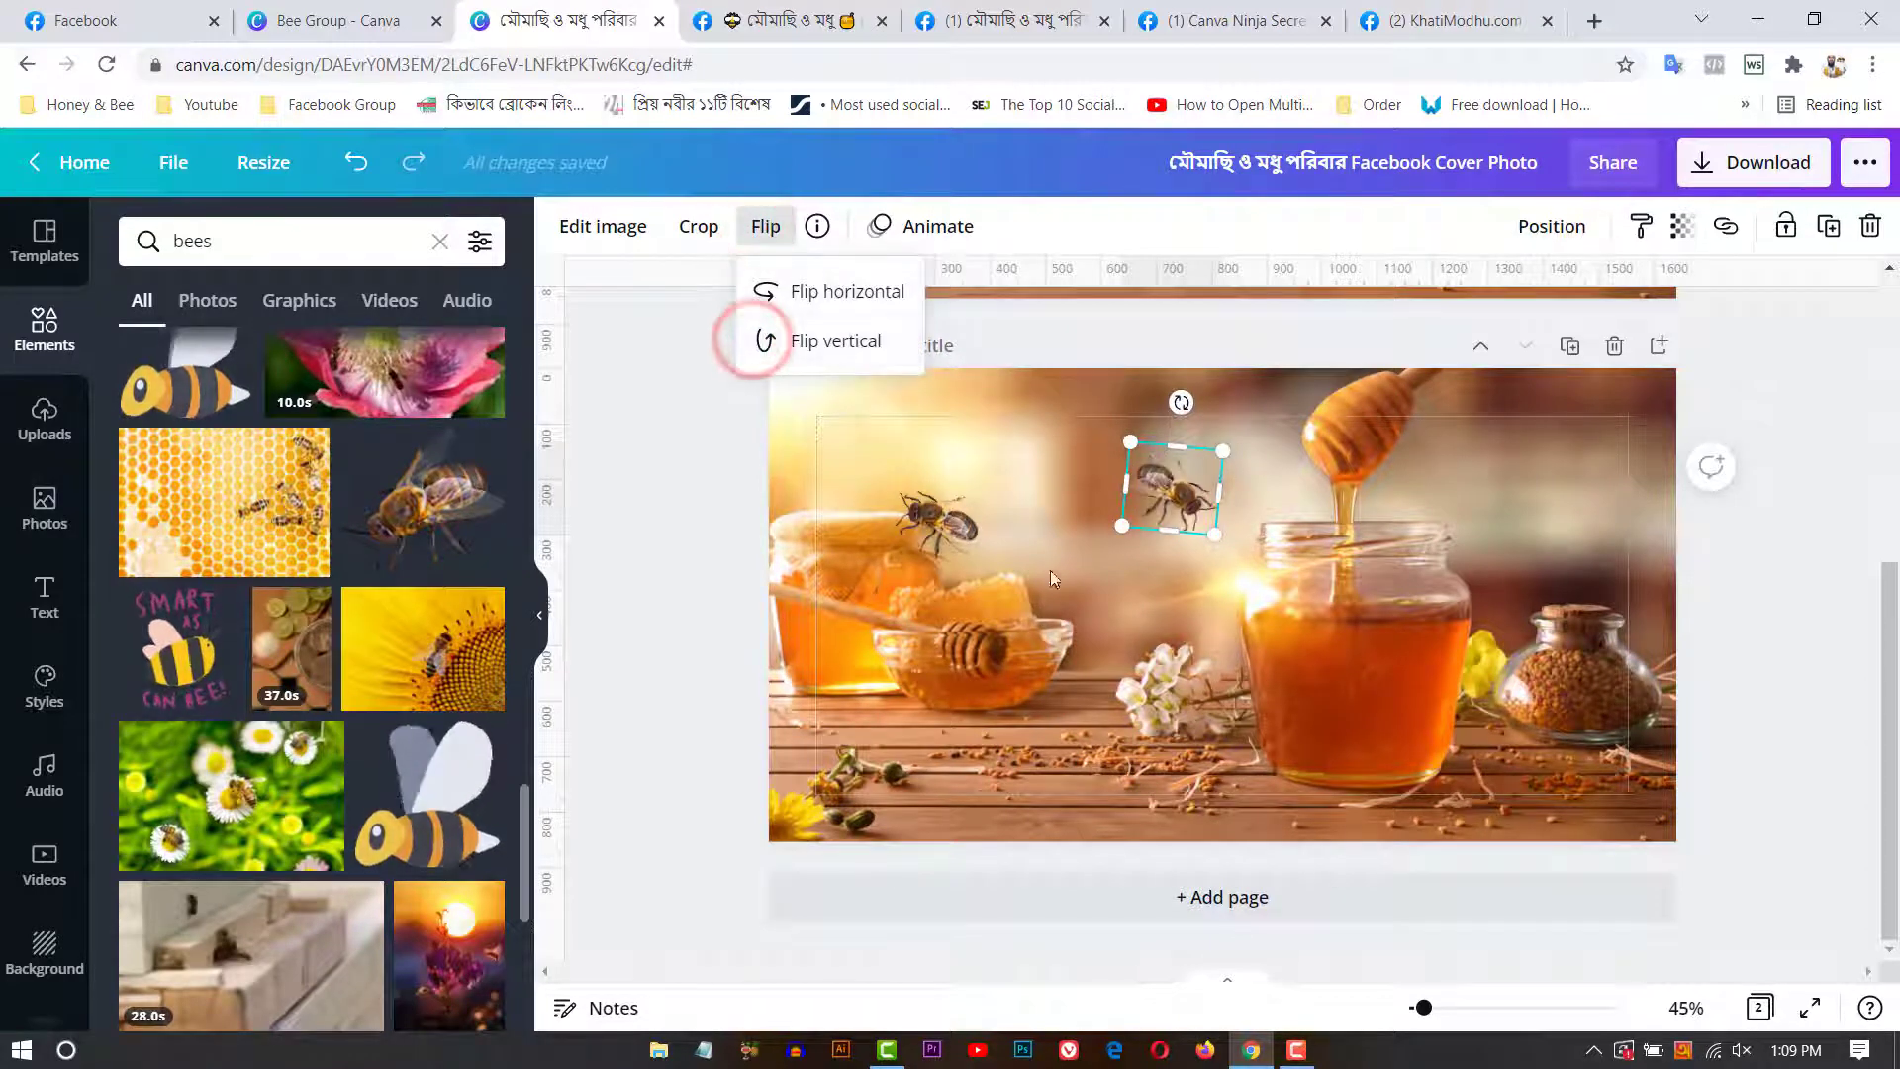
click(1180, 401)
drag(1156, 397, 1108, 427)
drag(1170, 492, 1304, 448)
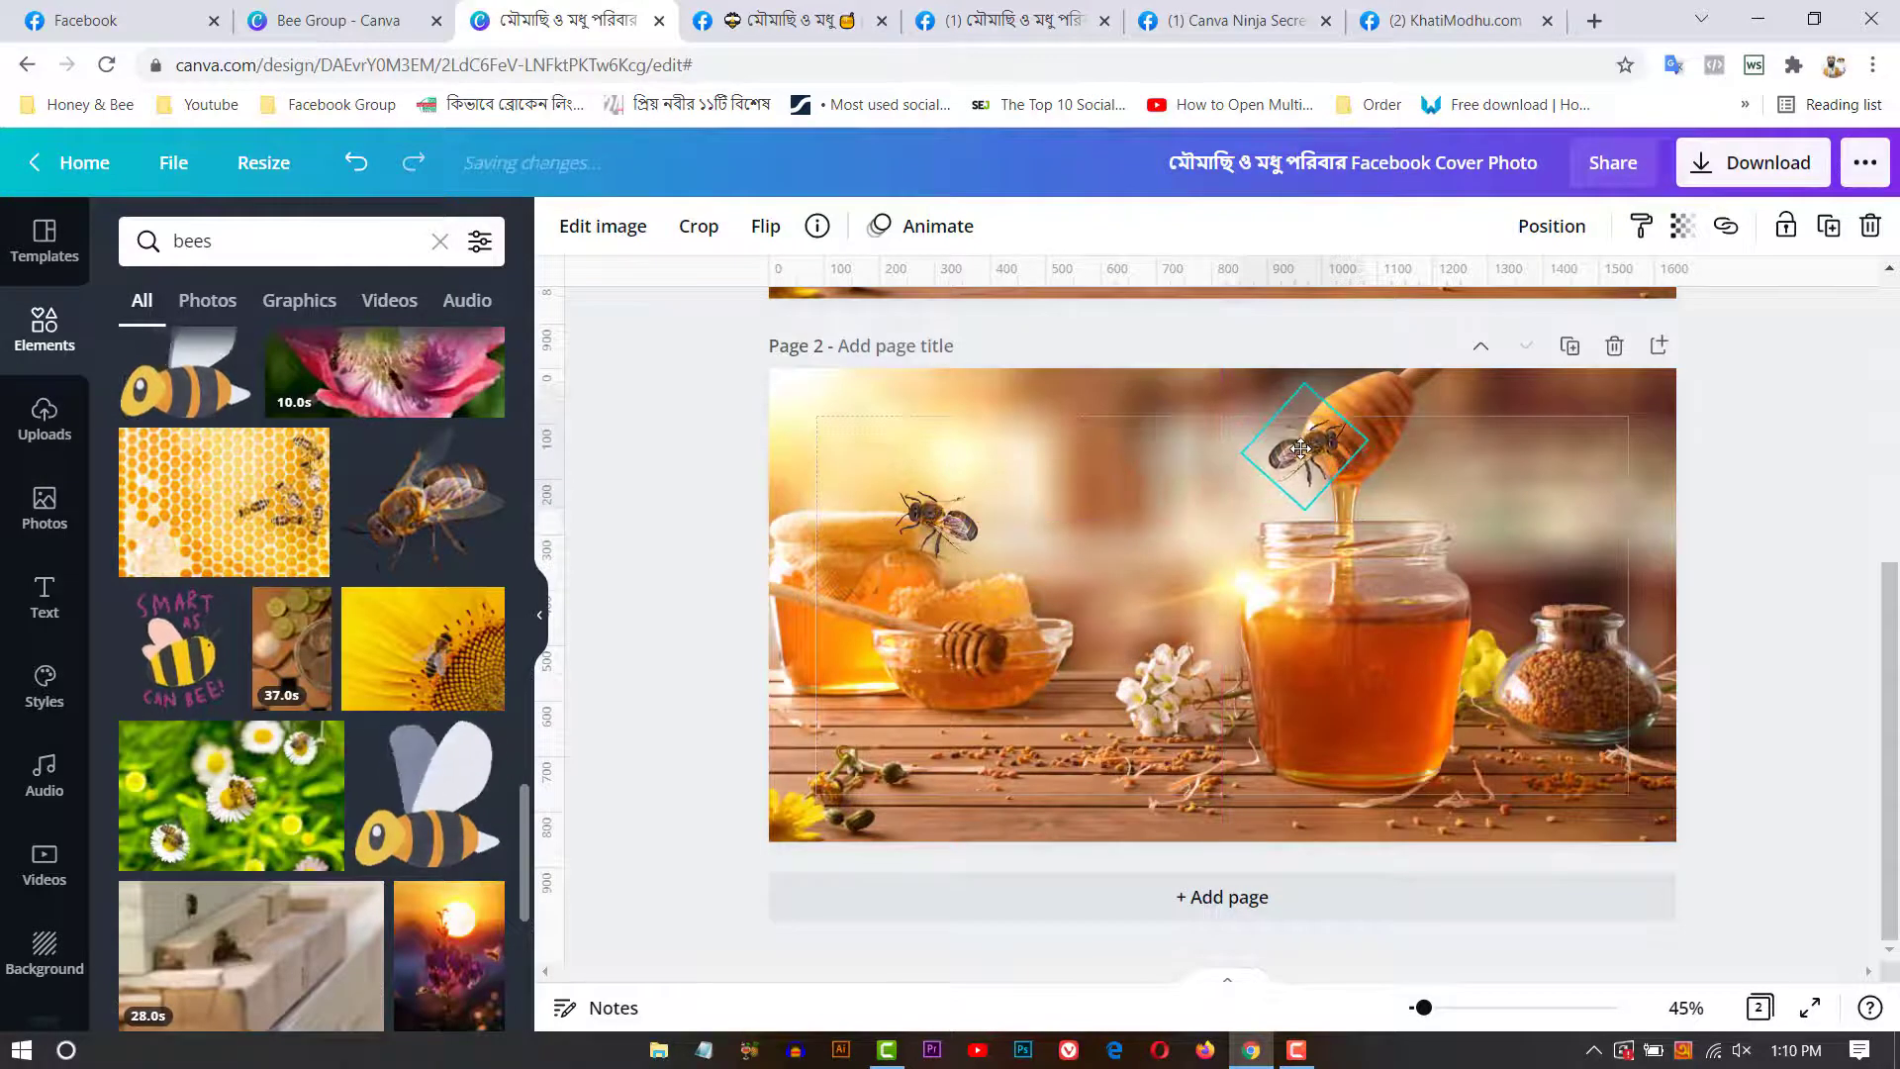
click(701, 408)
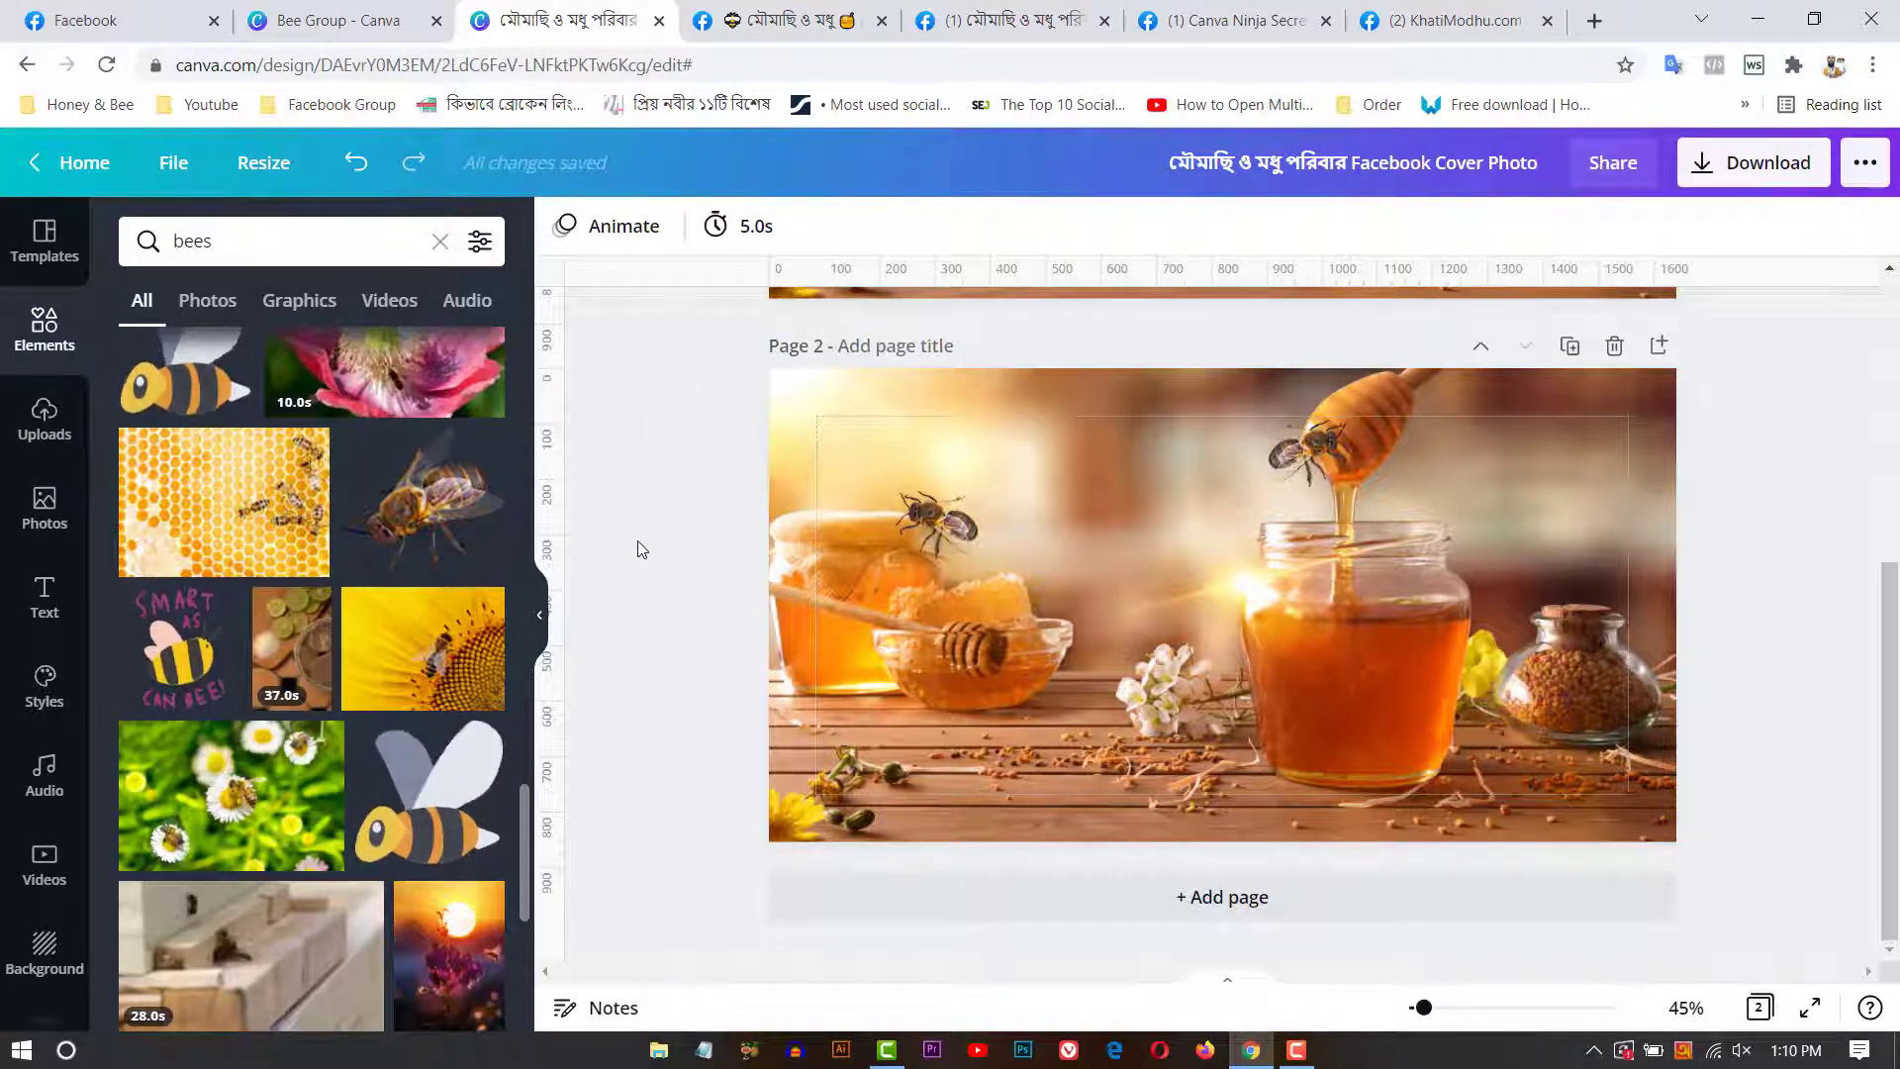
scroll(642, 550, up, 4)
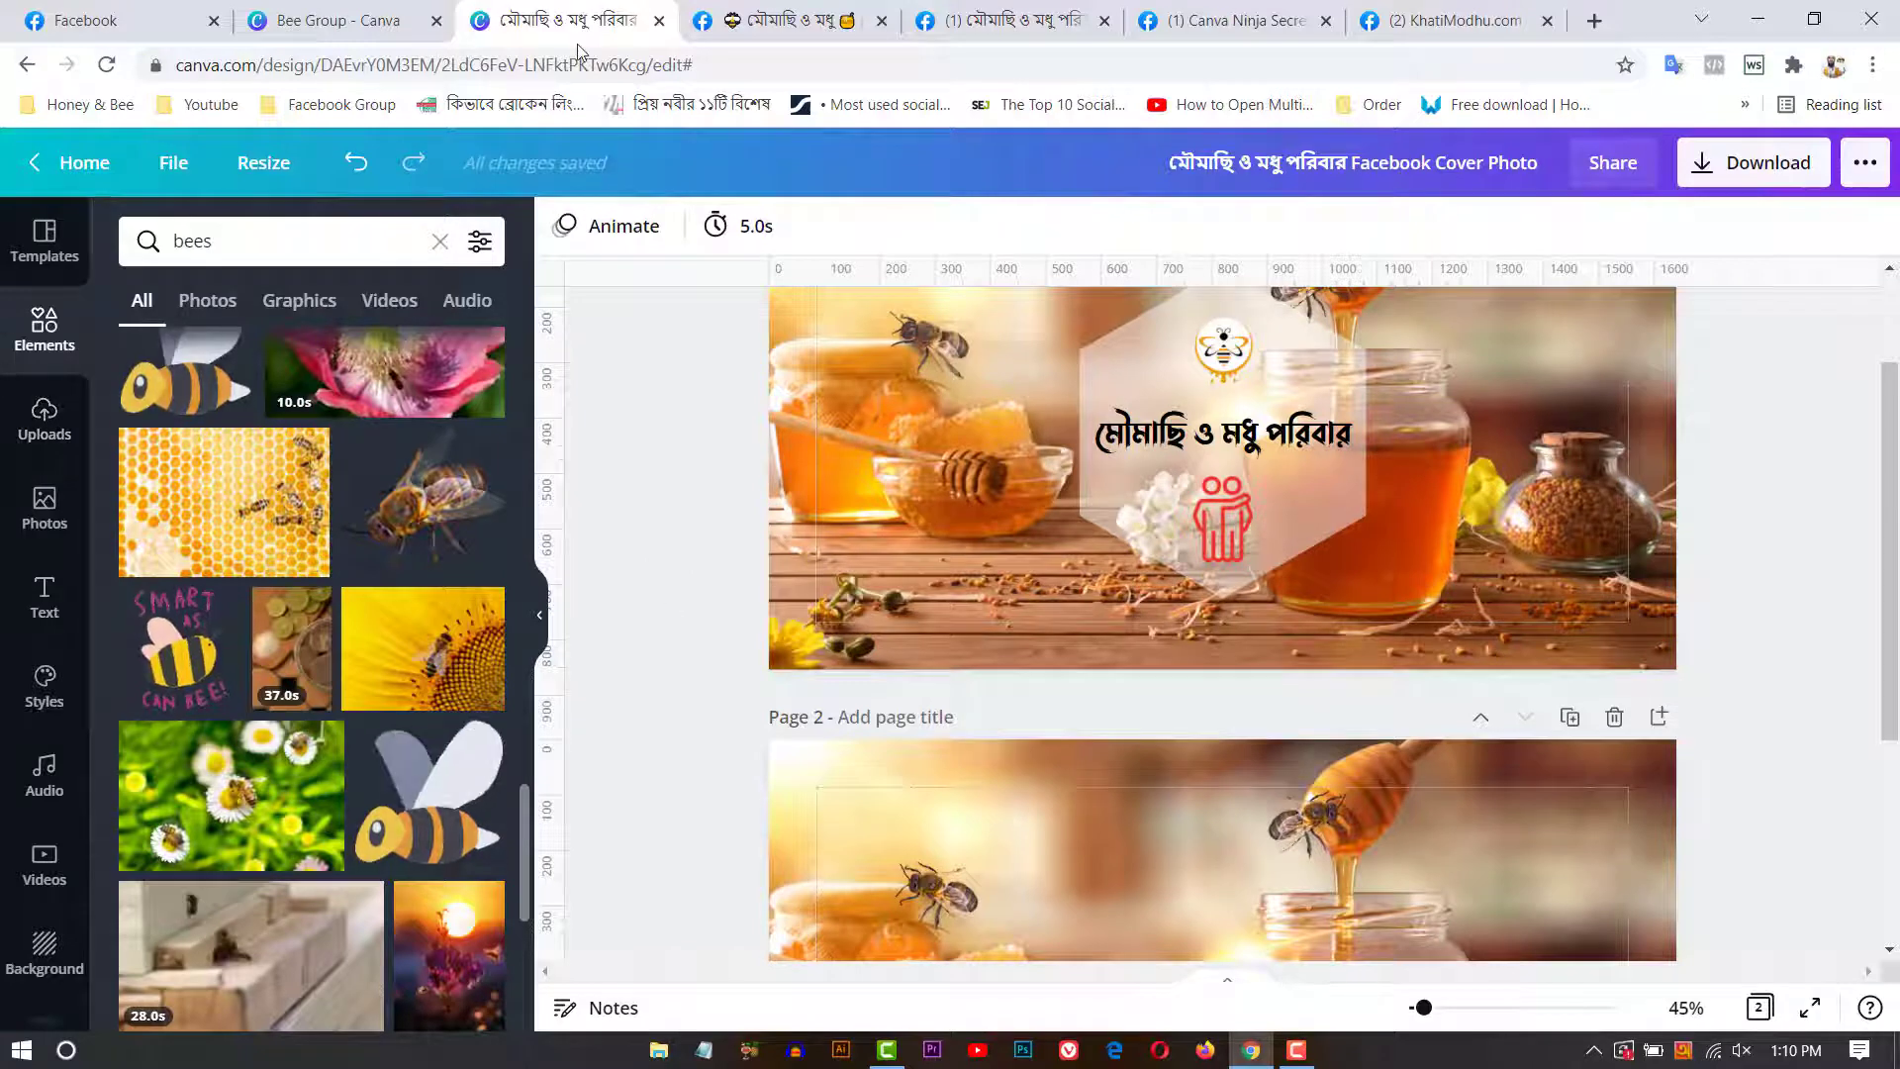
scroll(625, 495, up, 2)
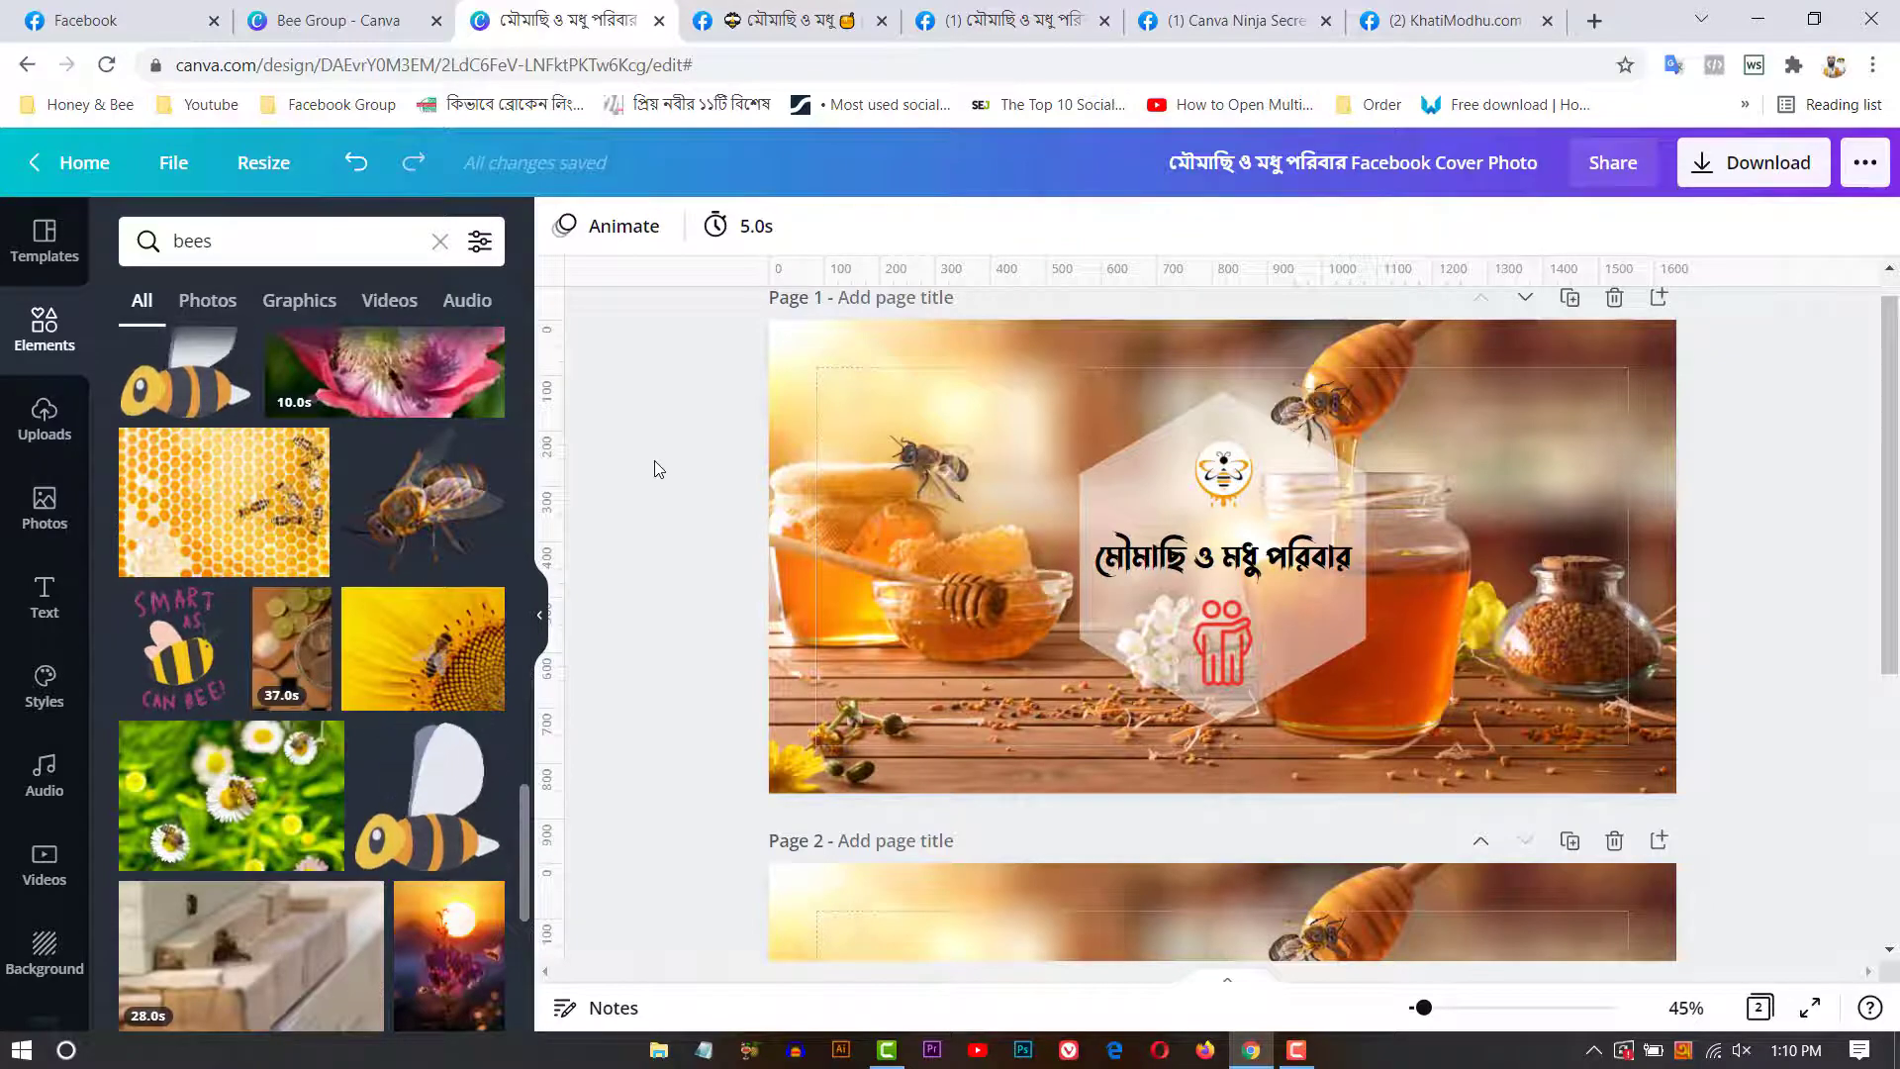
scroll(645, 546, down, 5)
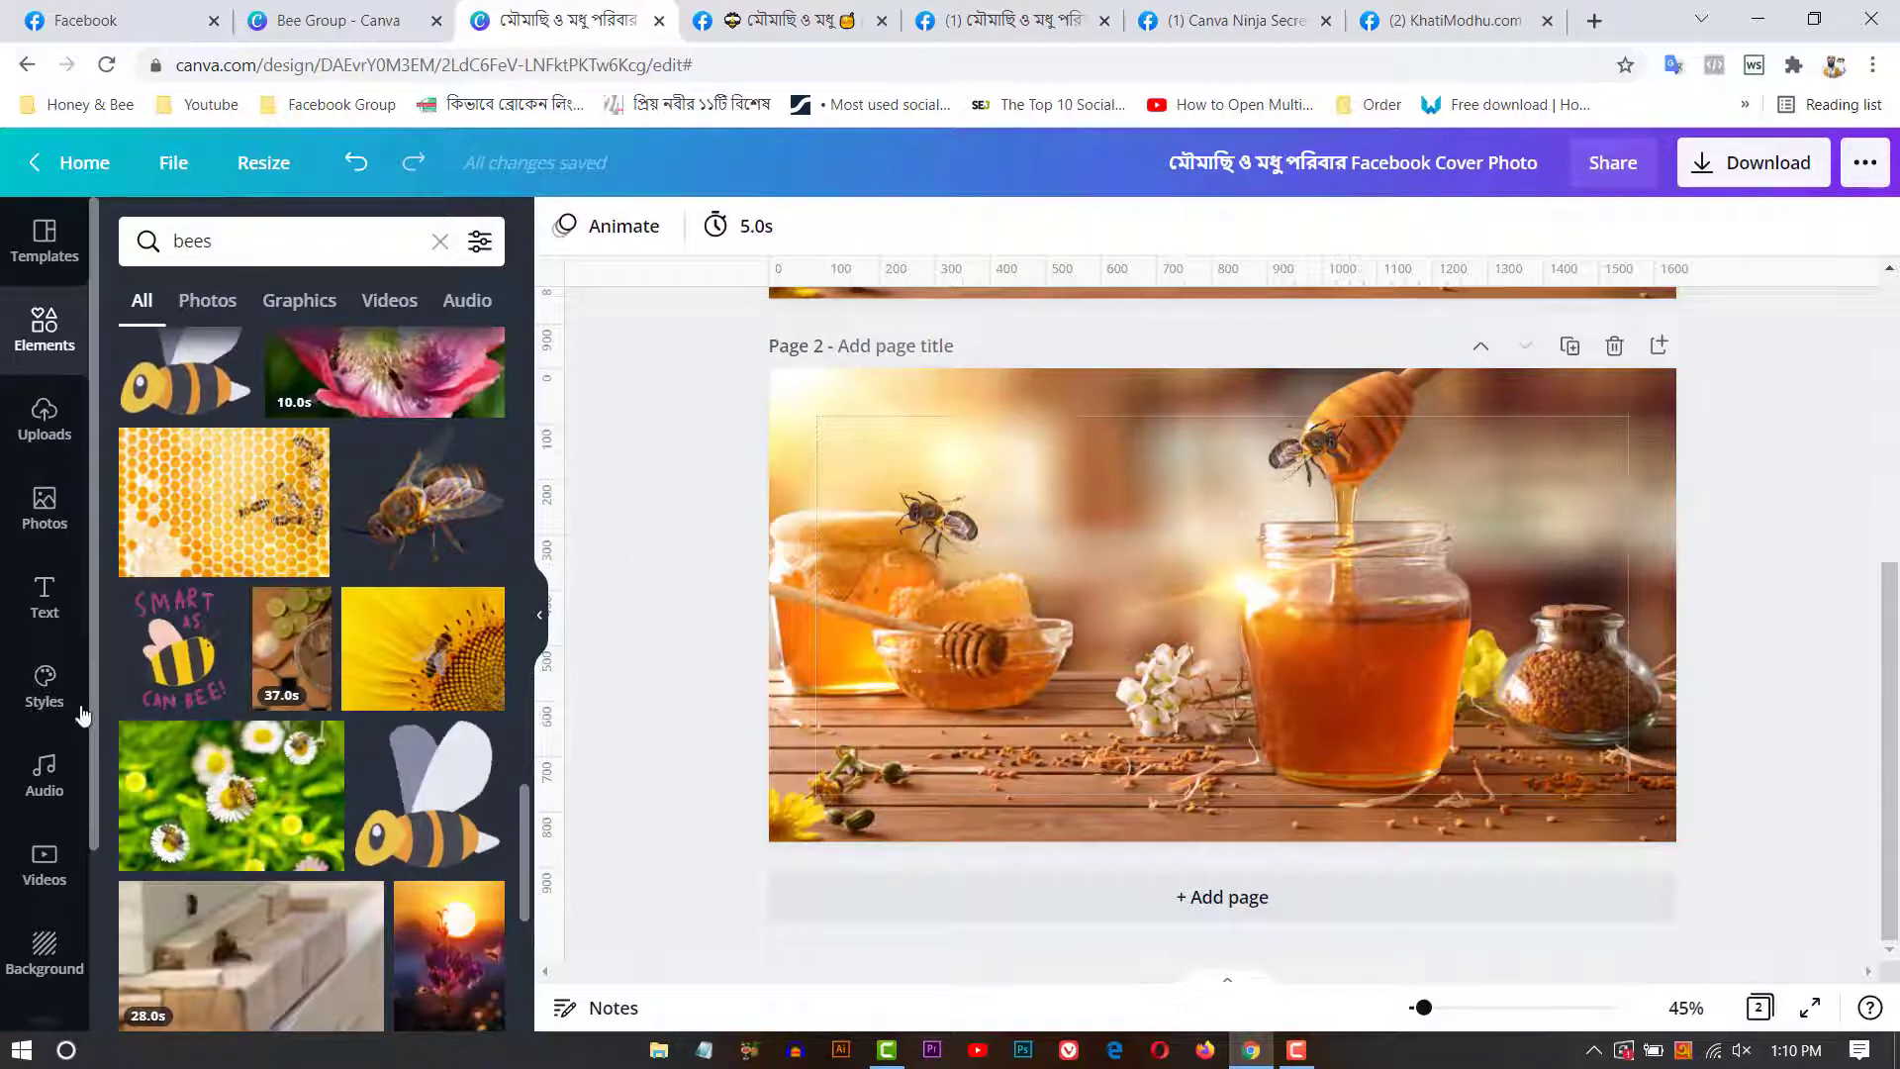
scroll(1595, 599, up, 5)
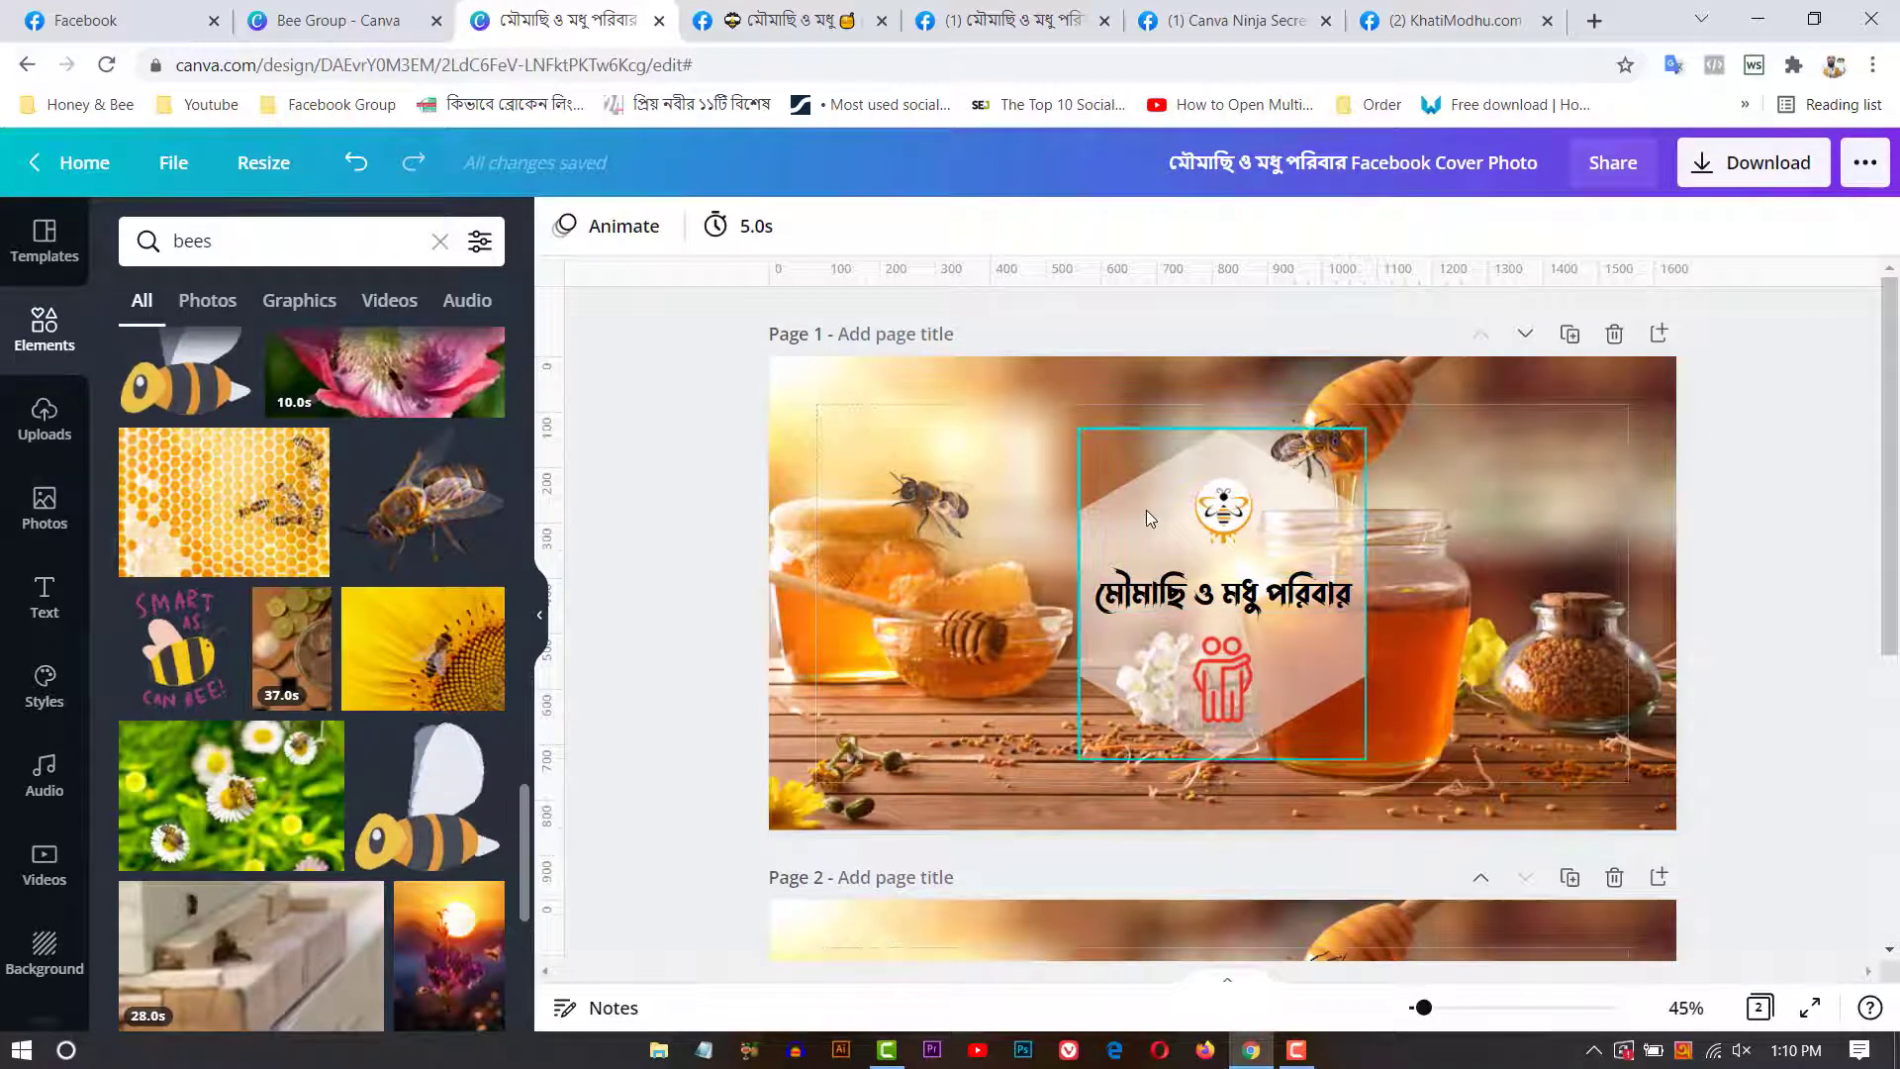
scroll(941, 683, down, 5)
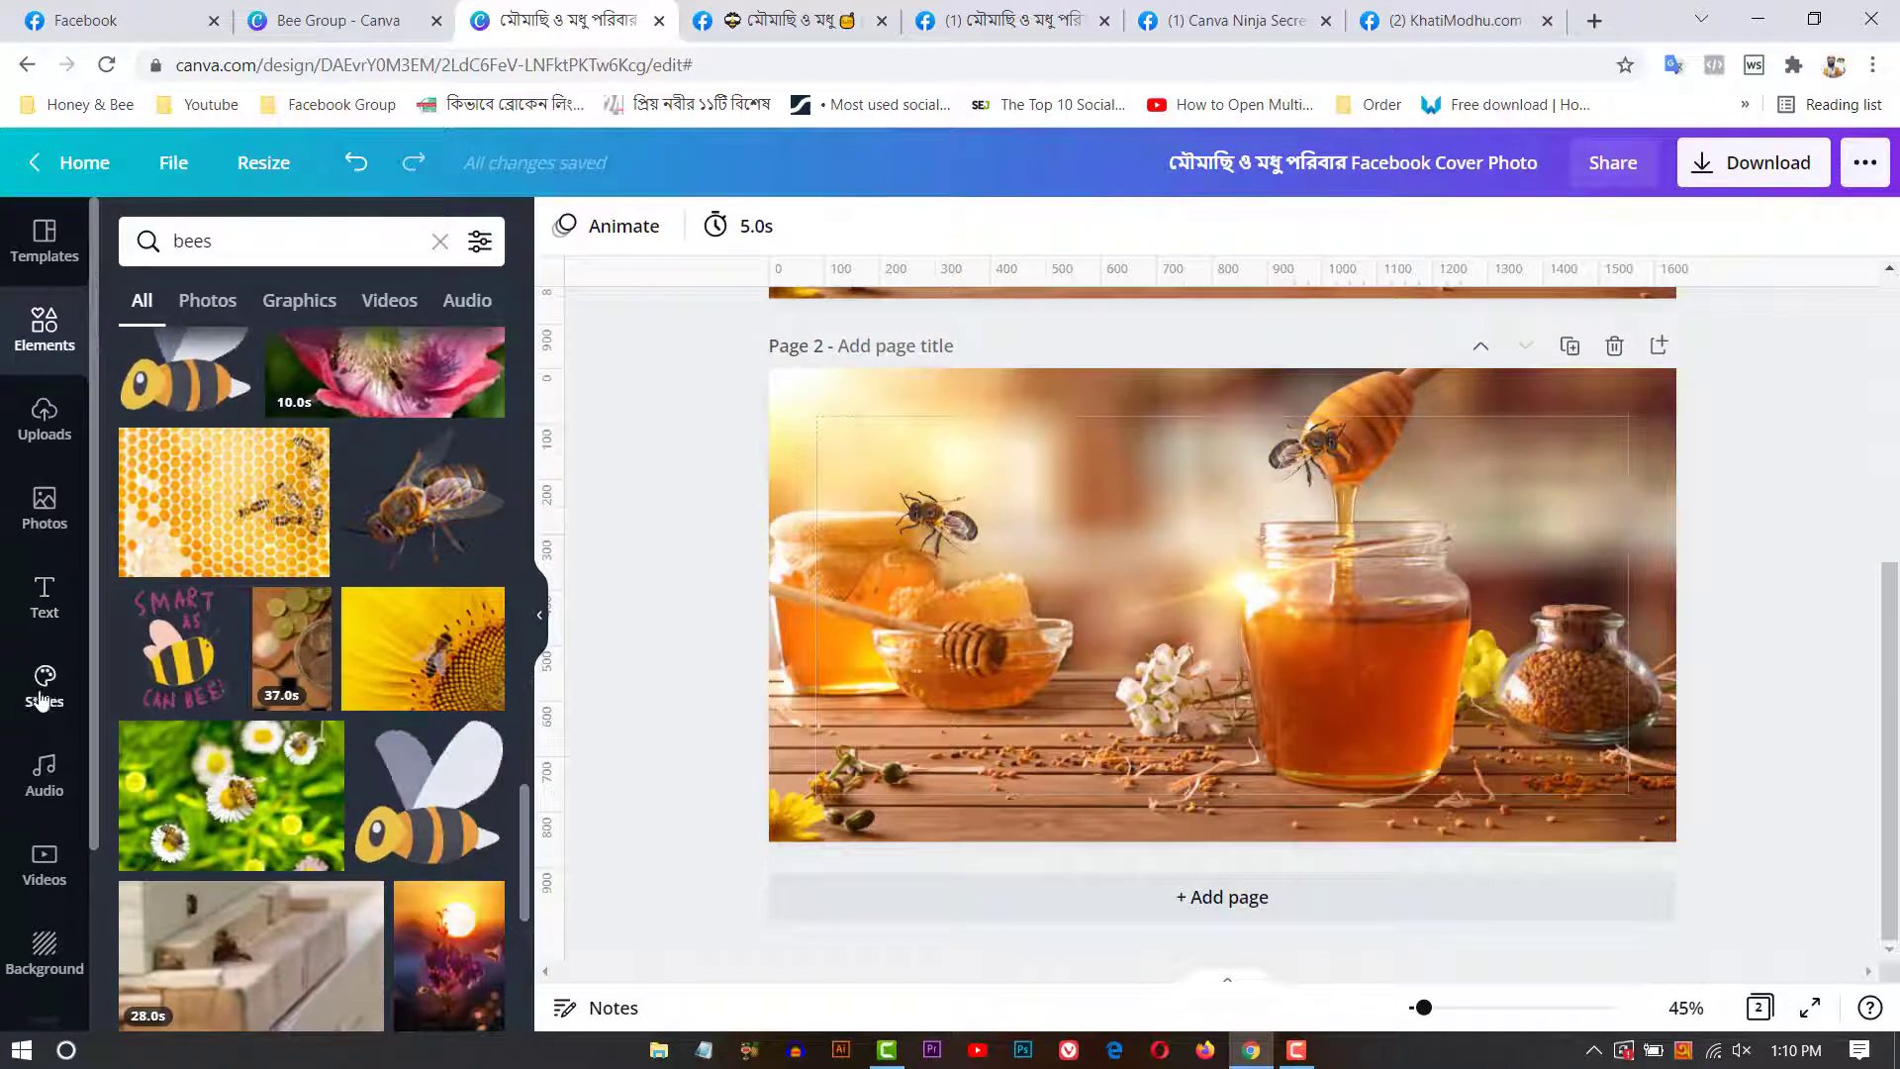
click(42, 426)
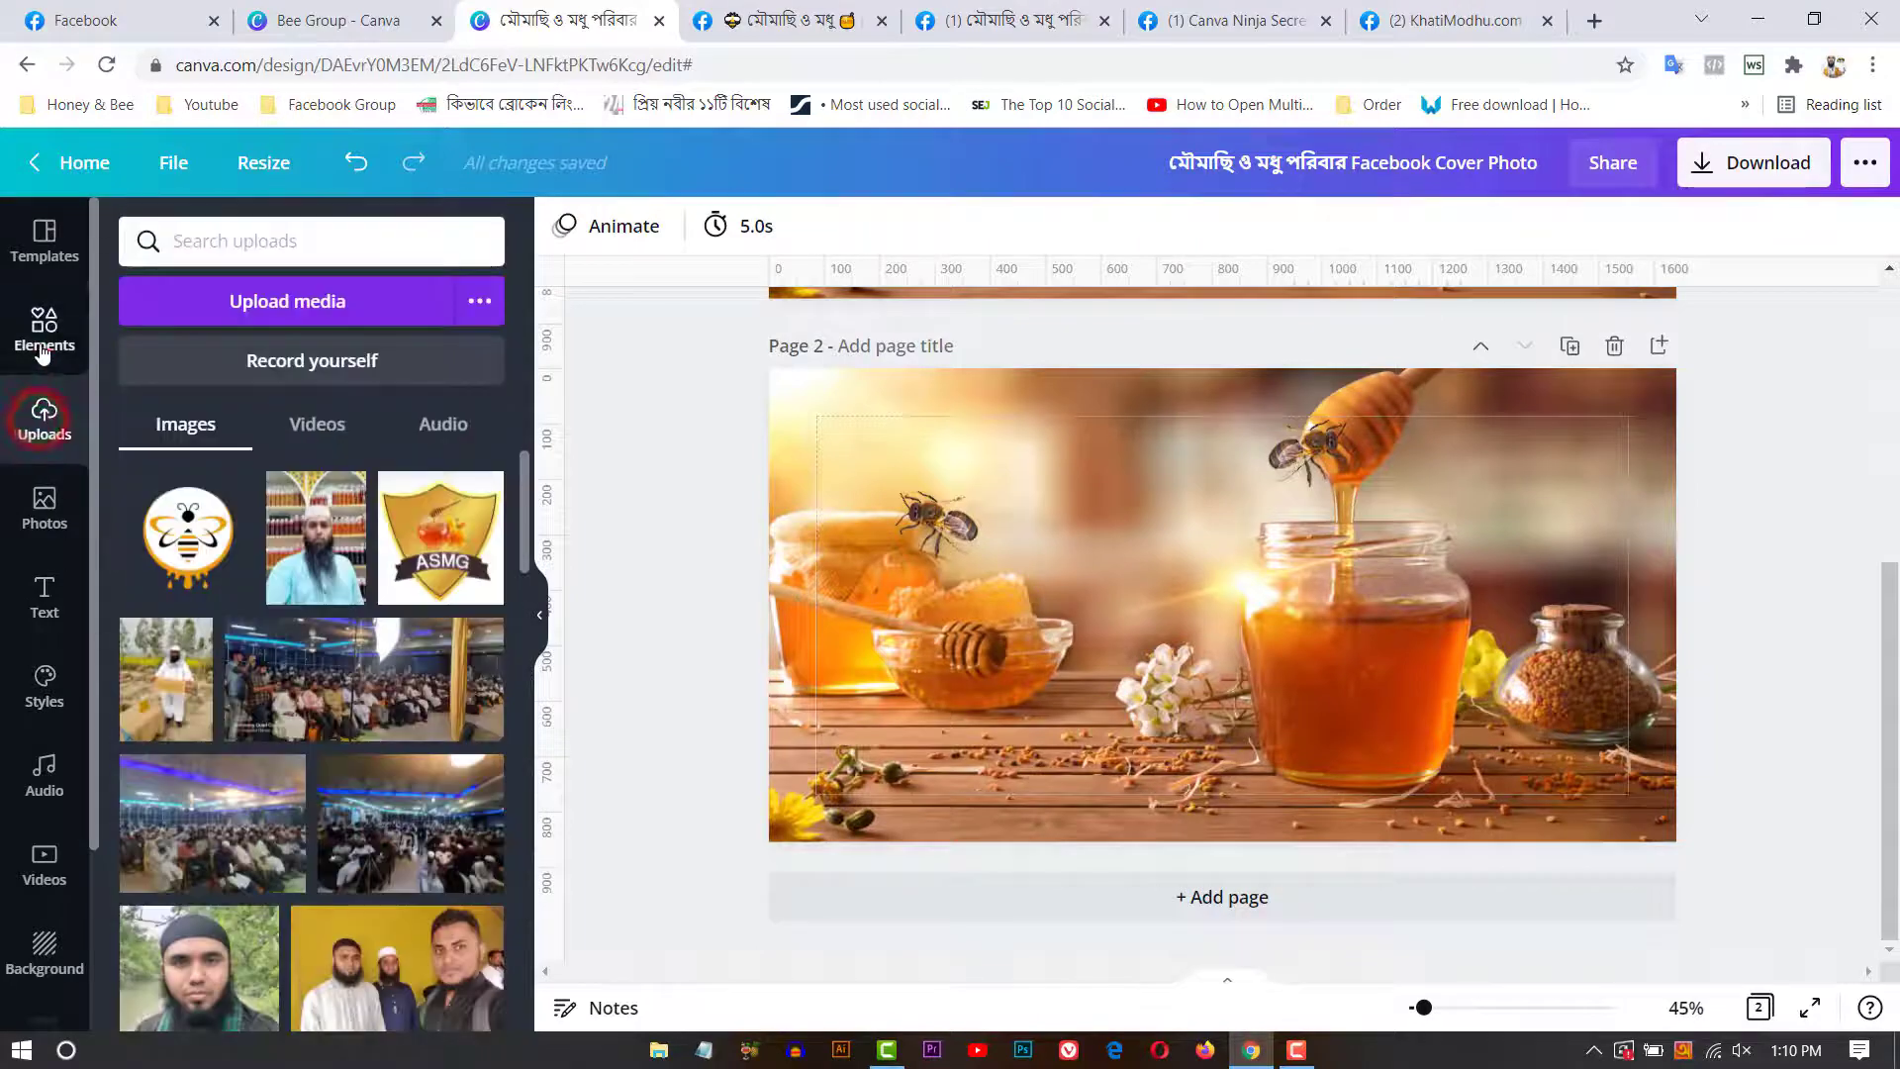
Step: Replace the previous elements search with a search for "shapes"
click(43, 336)
click(267, 248)
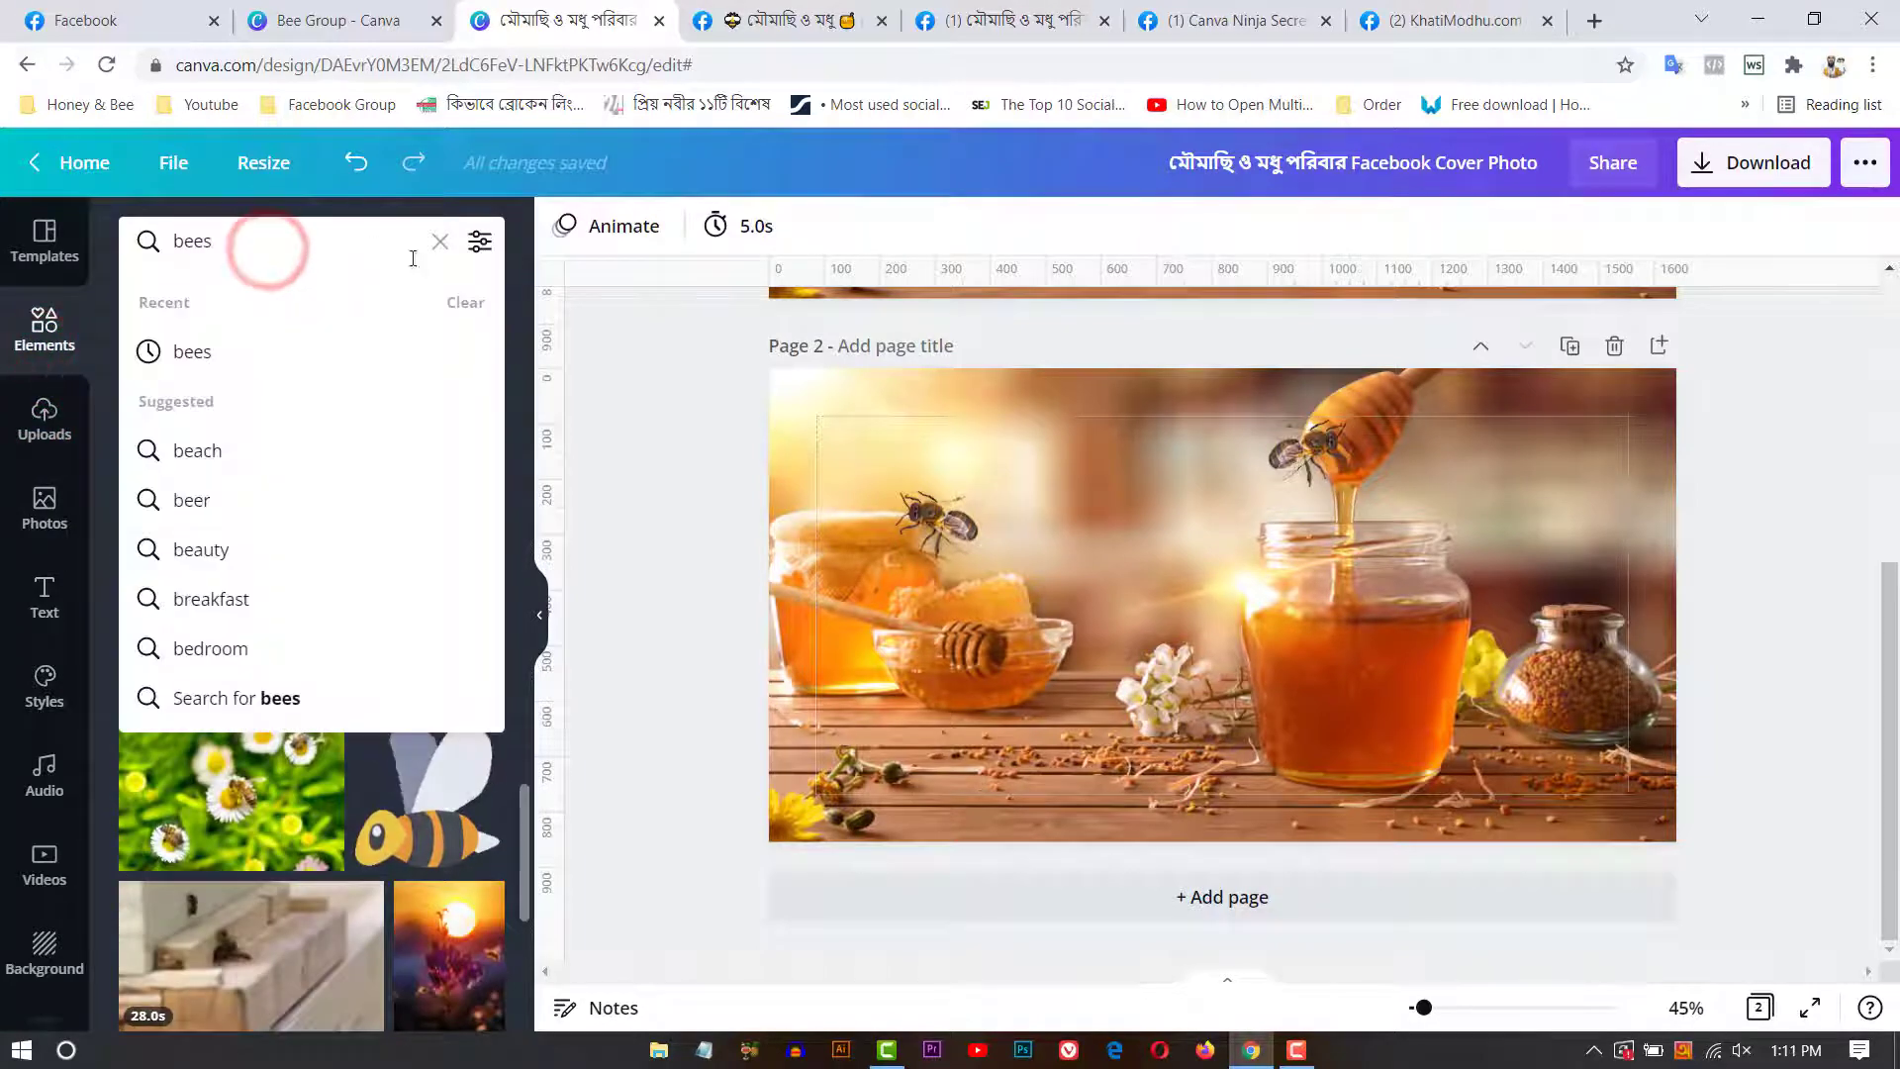
click(441, 242)
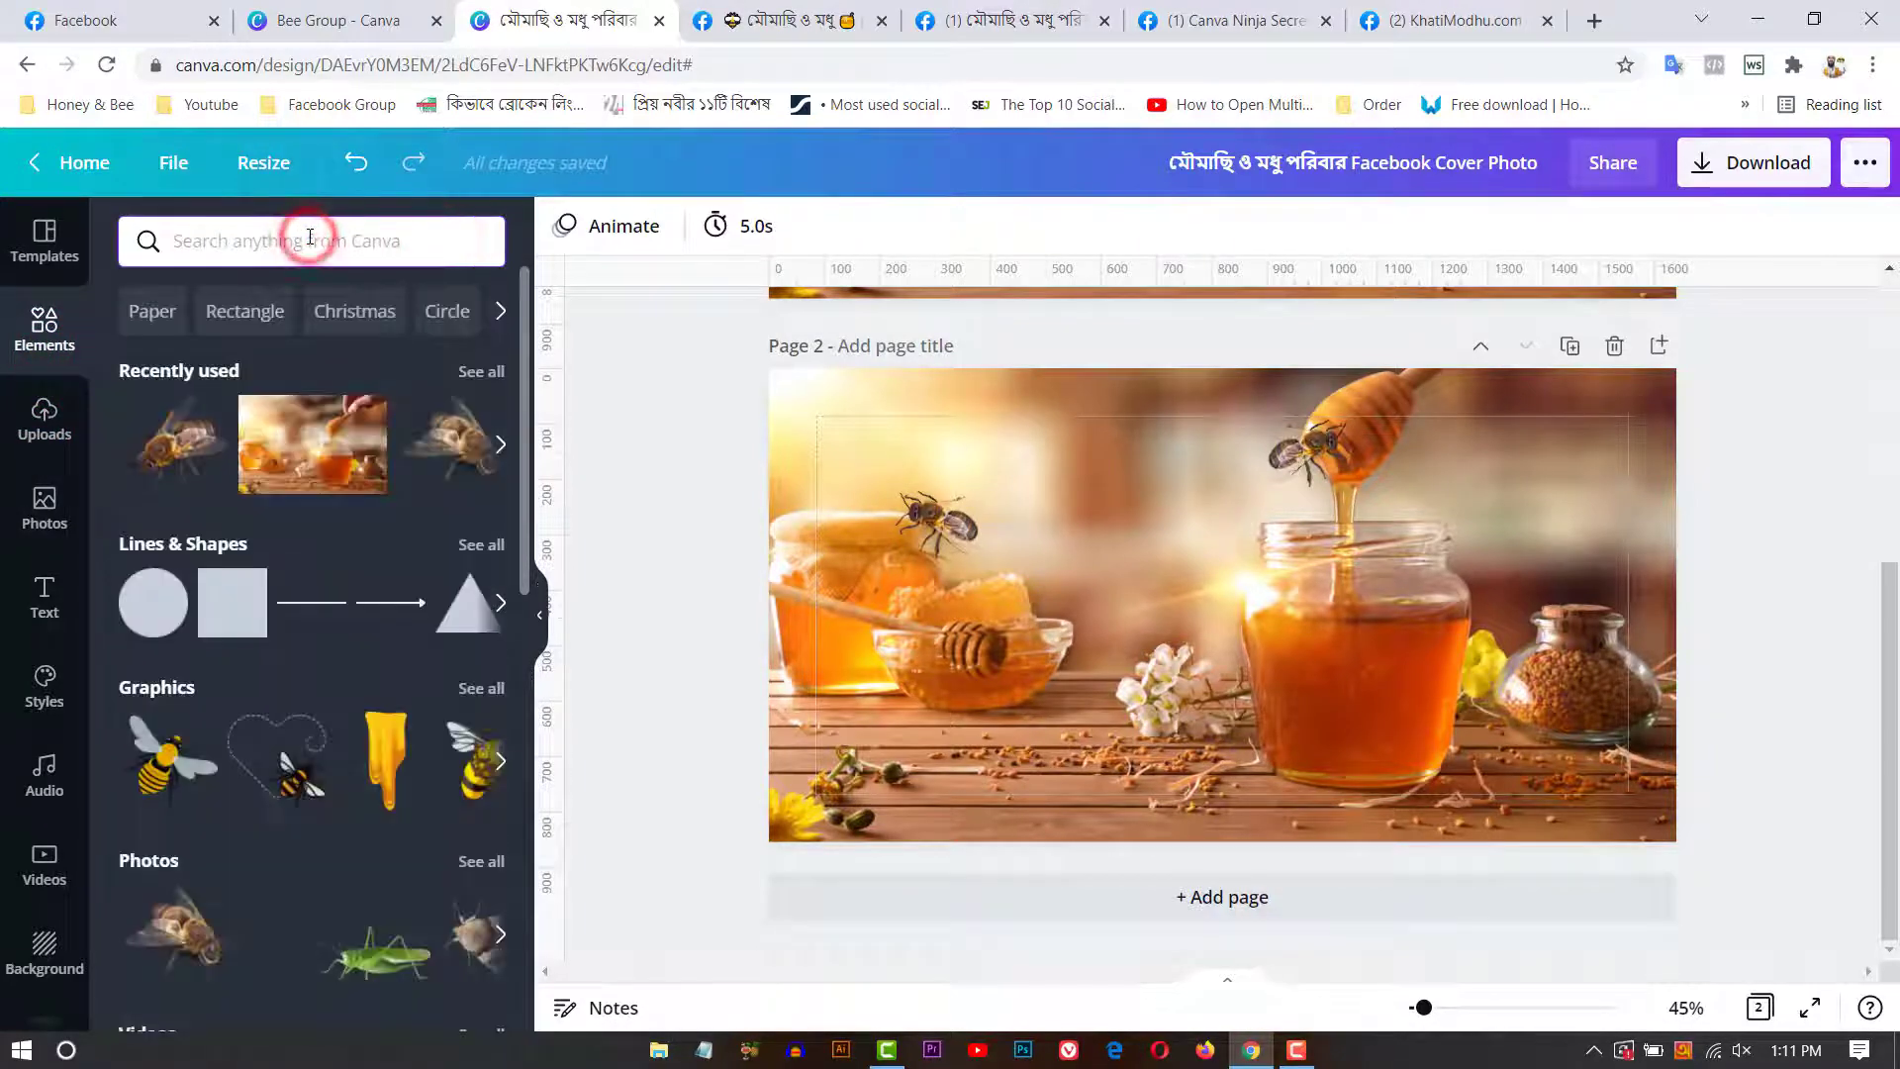
text(shapes)
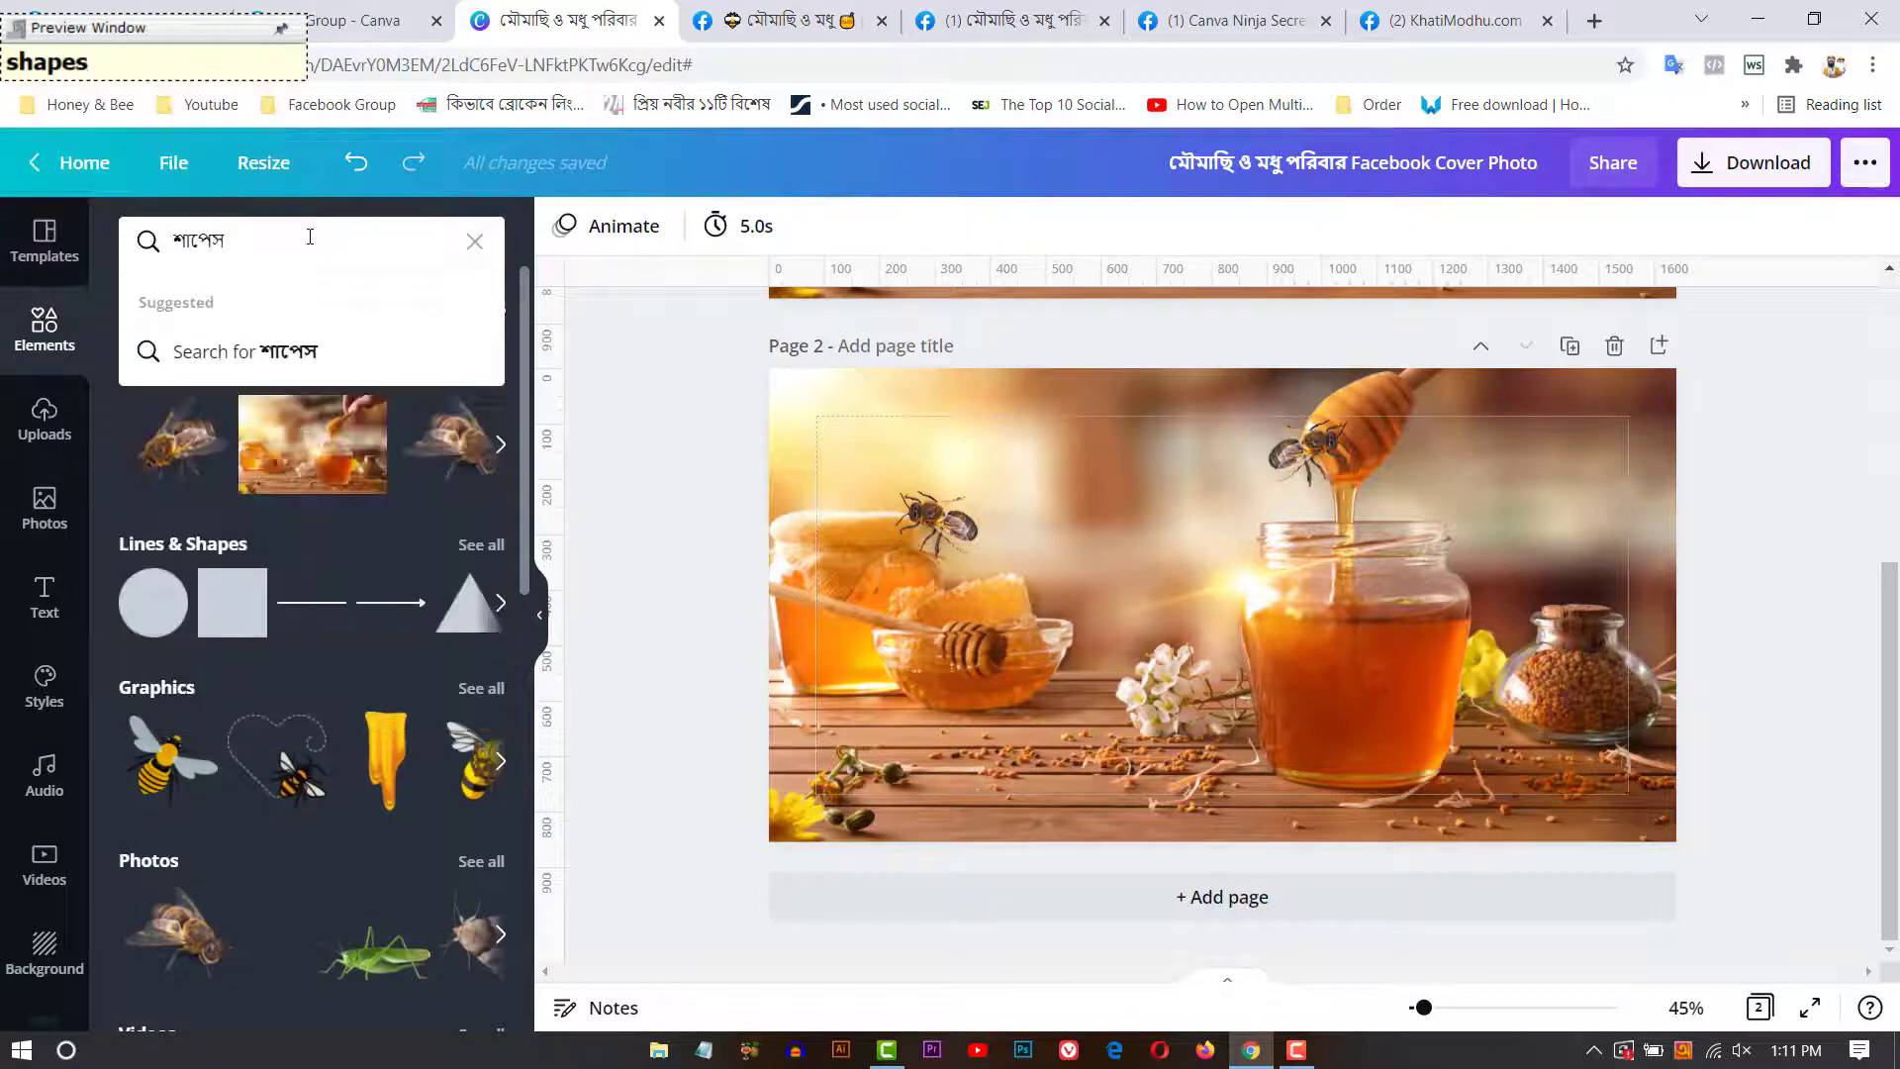
key(BackSpace)
key(BackSpace)
key(BackSpace)
key(BackSpace)
text(hapes)
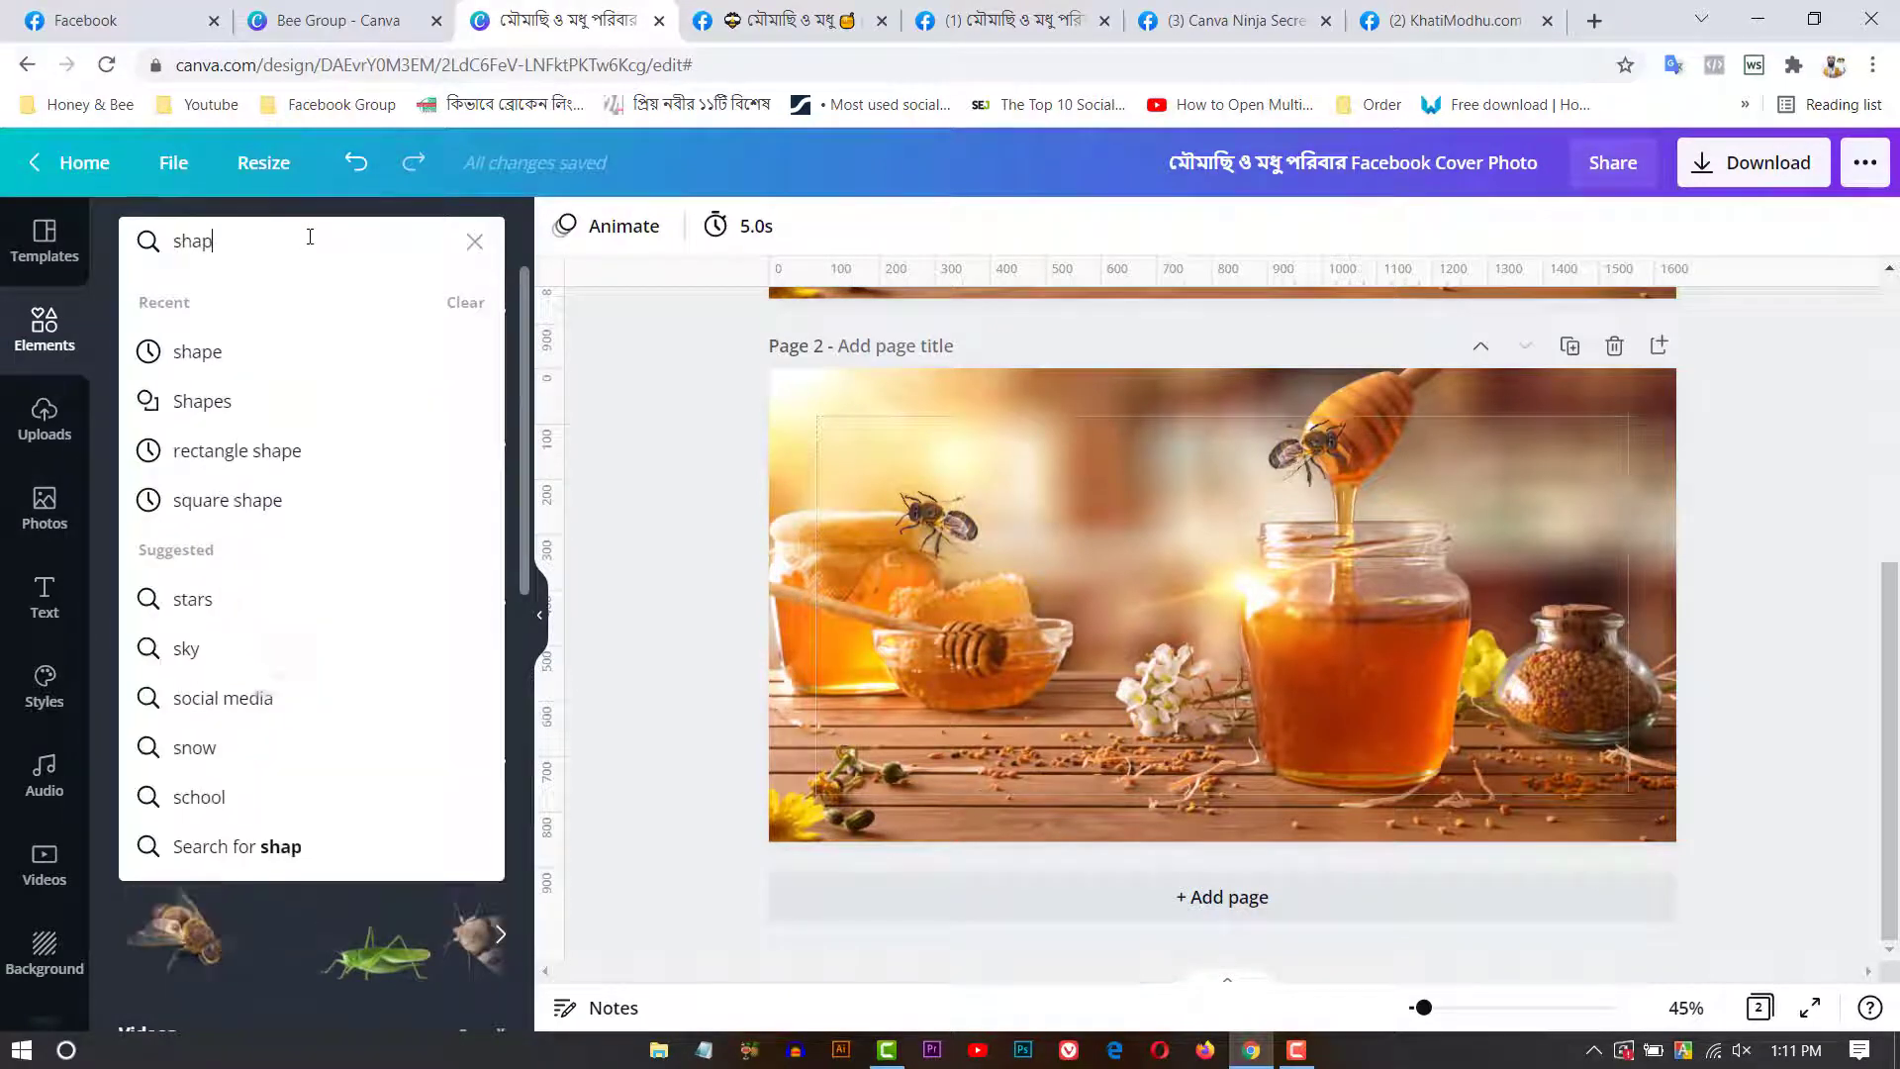
key(Return)
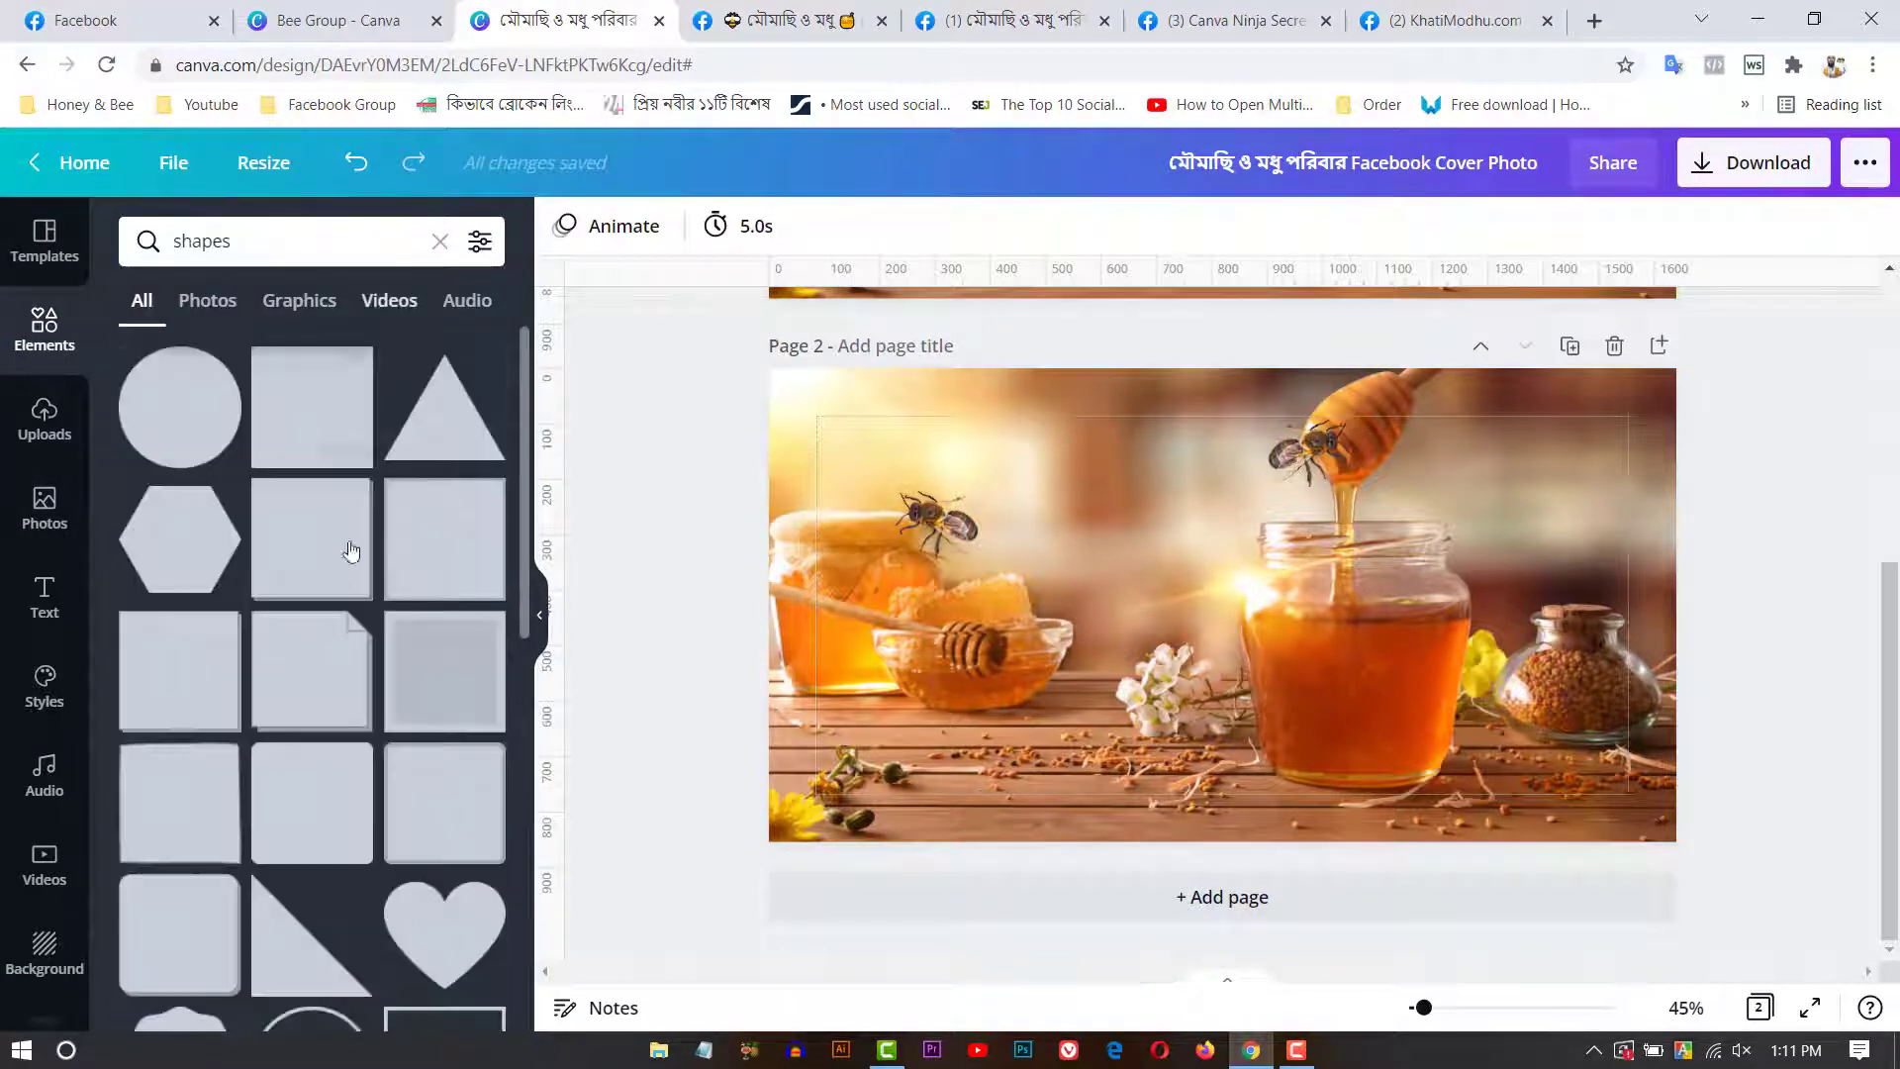
Step: Place the upright Hexagon shape on page 2, enlarge it and position it near the page's centre between the two bees
scroll(1305, 750, up, 3)
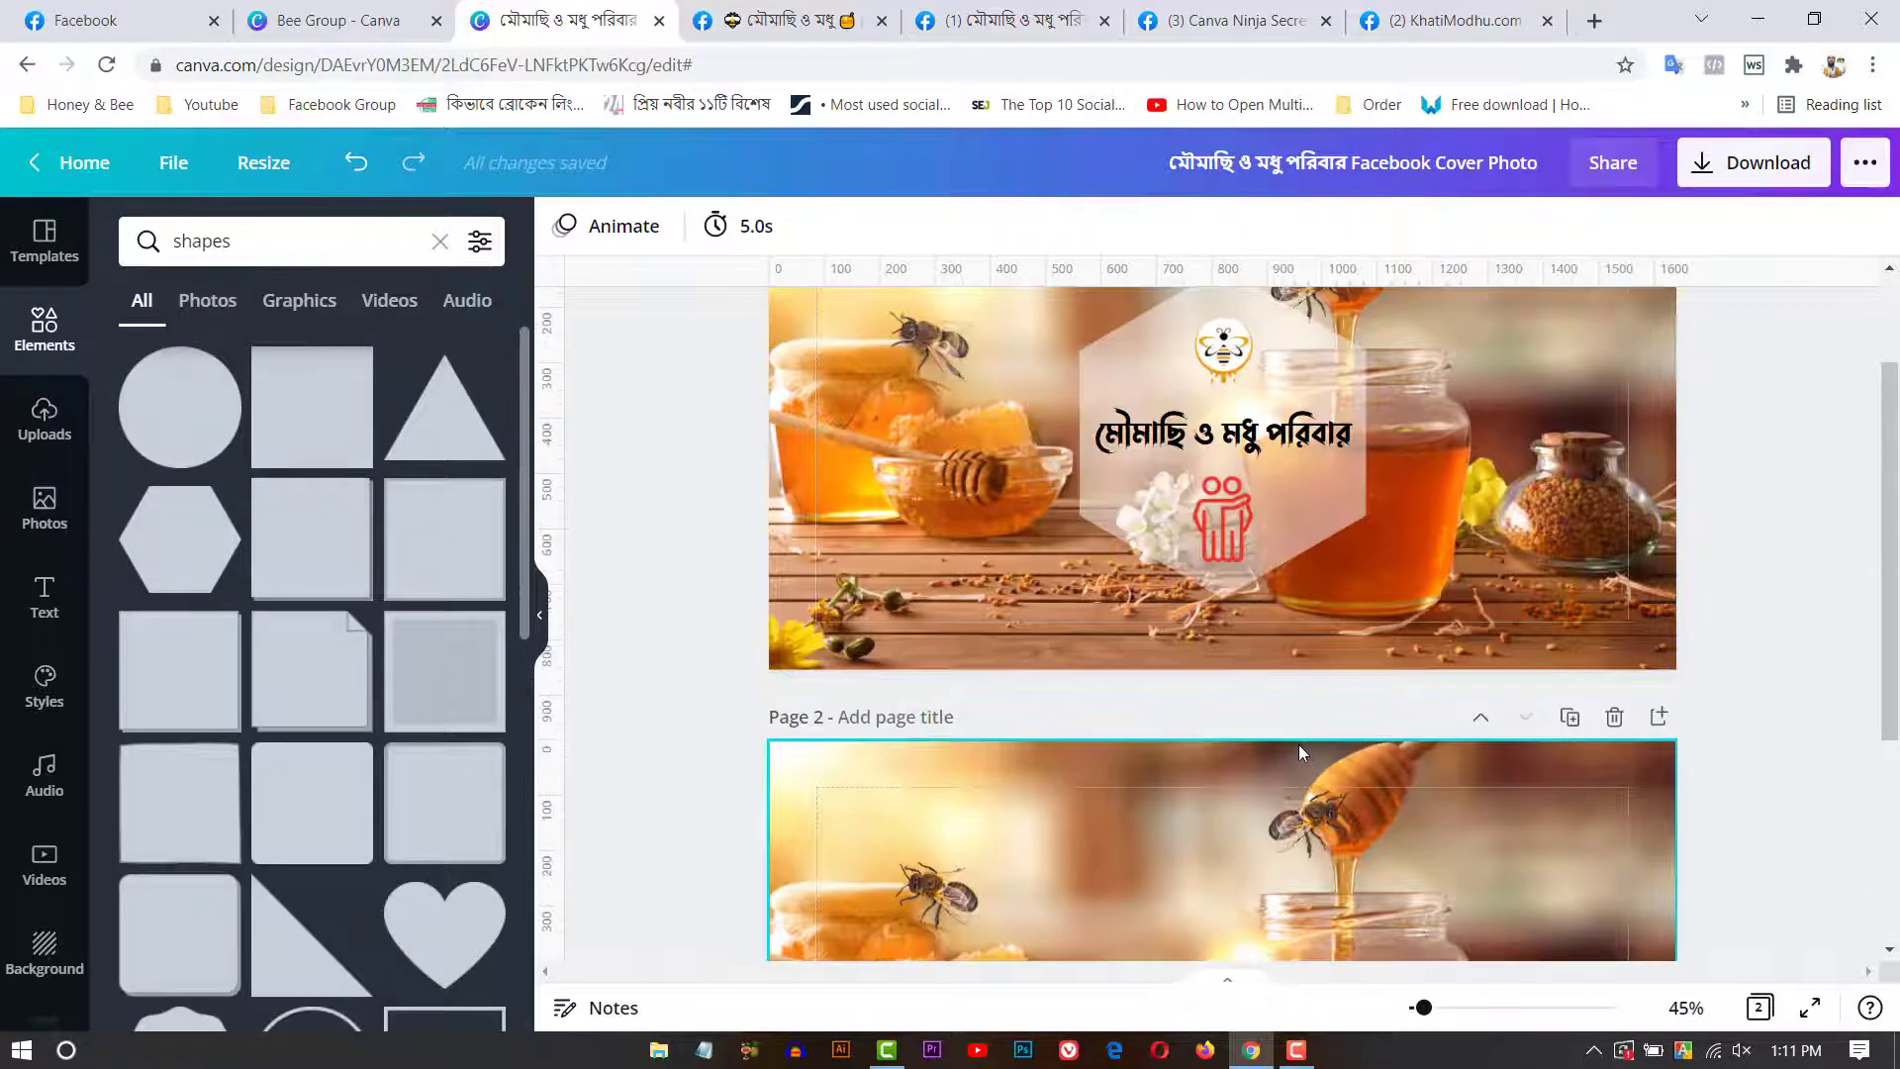
scroll(373, 614, down, 3)
scroll(401, 745, down, 5)
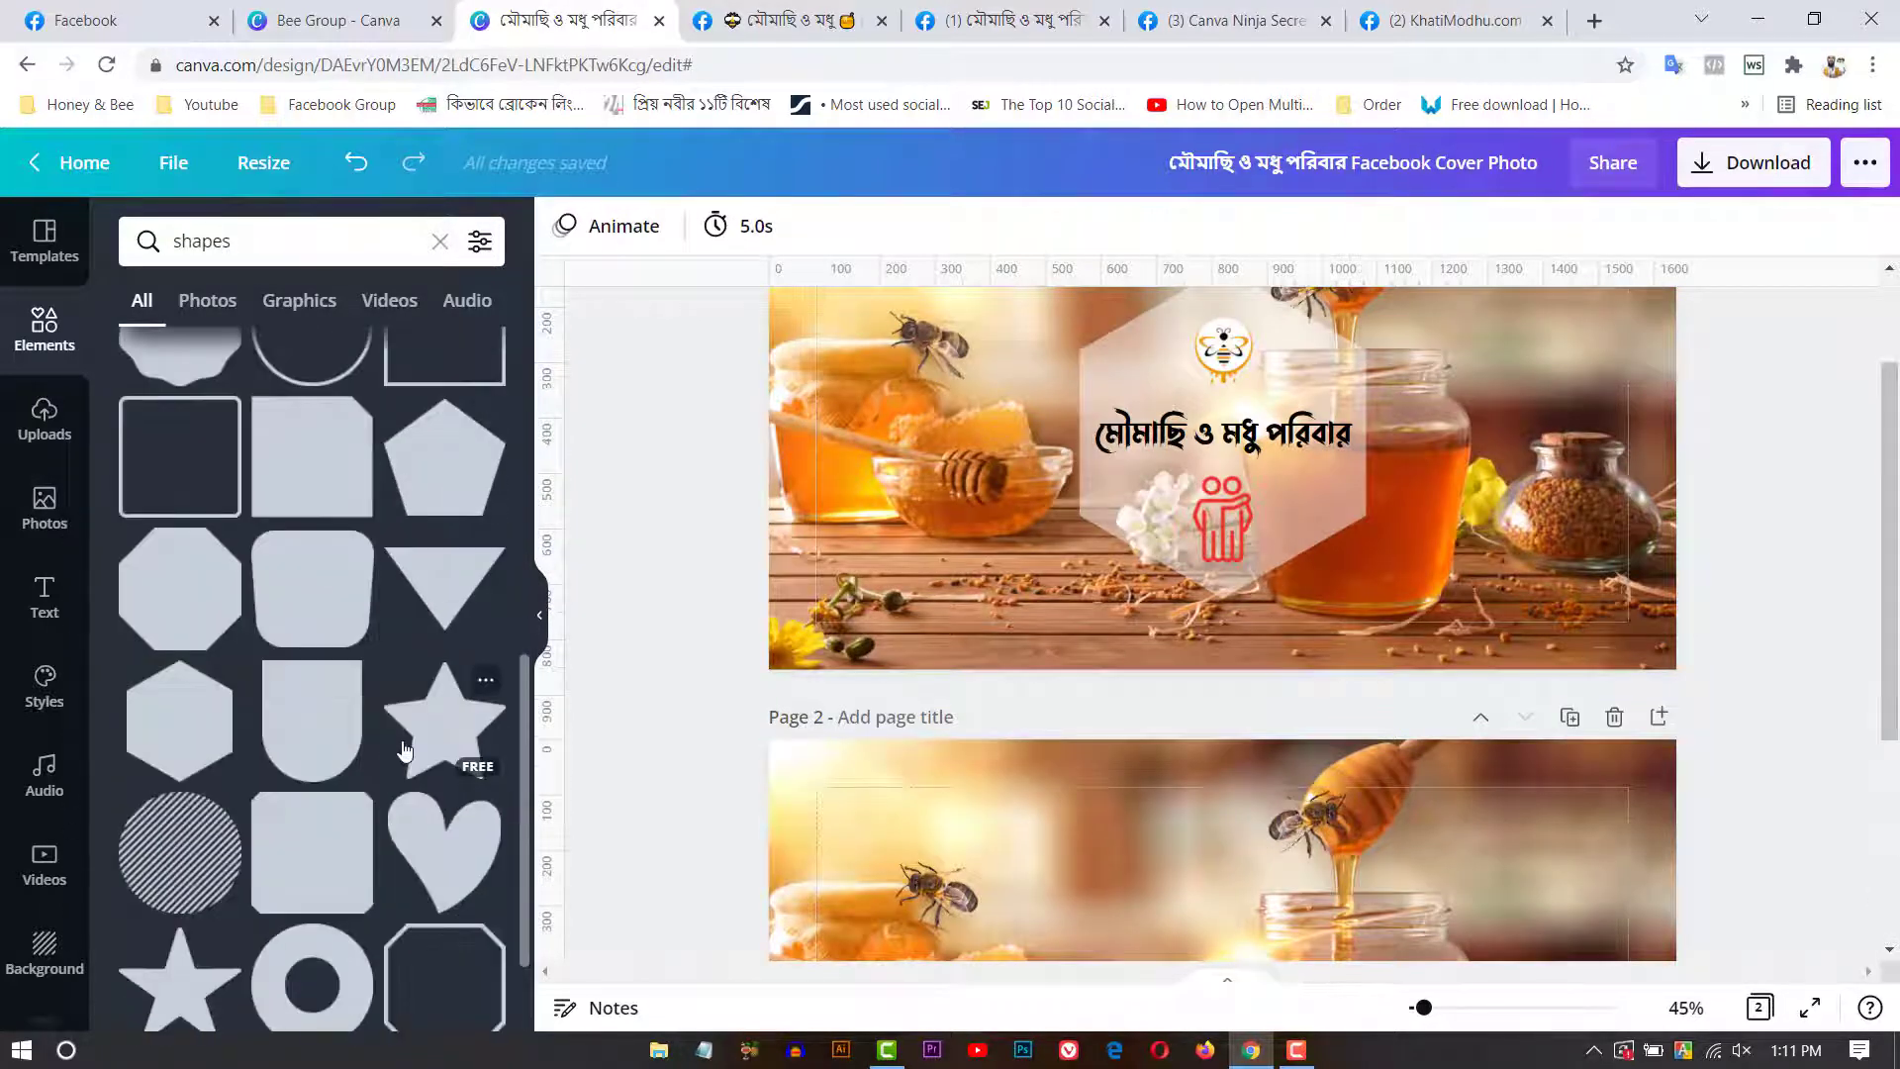
drag(172, 564, 1133, 804)
click(218, 525)
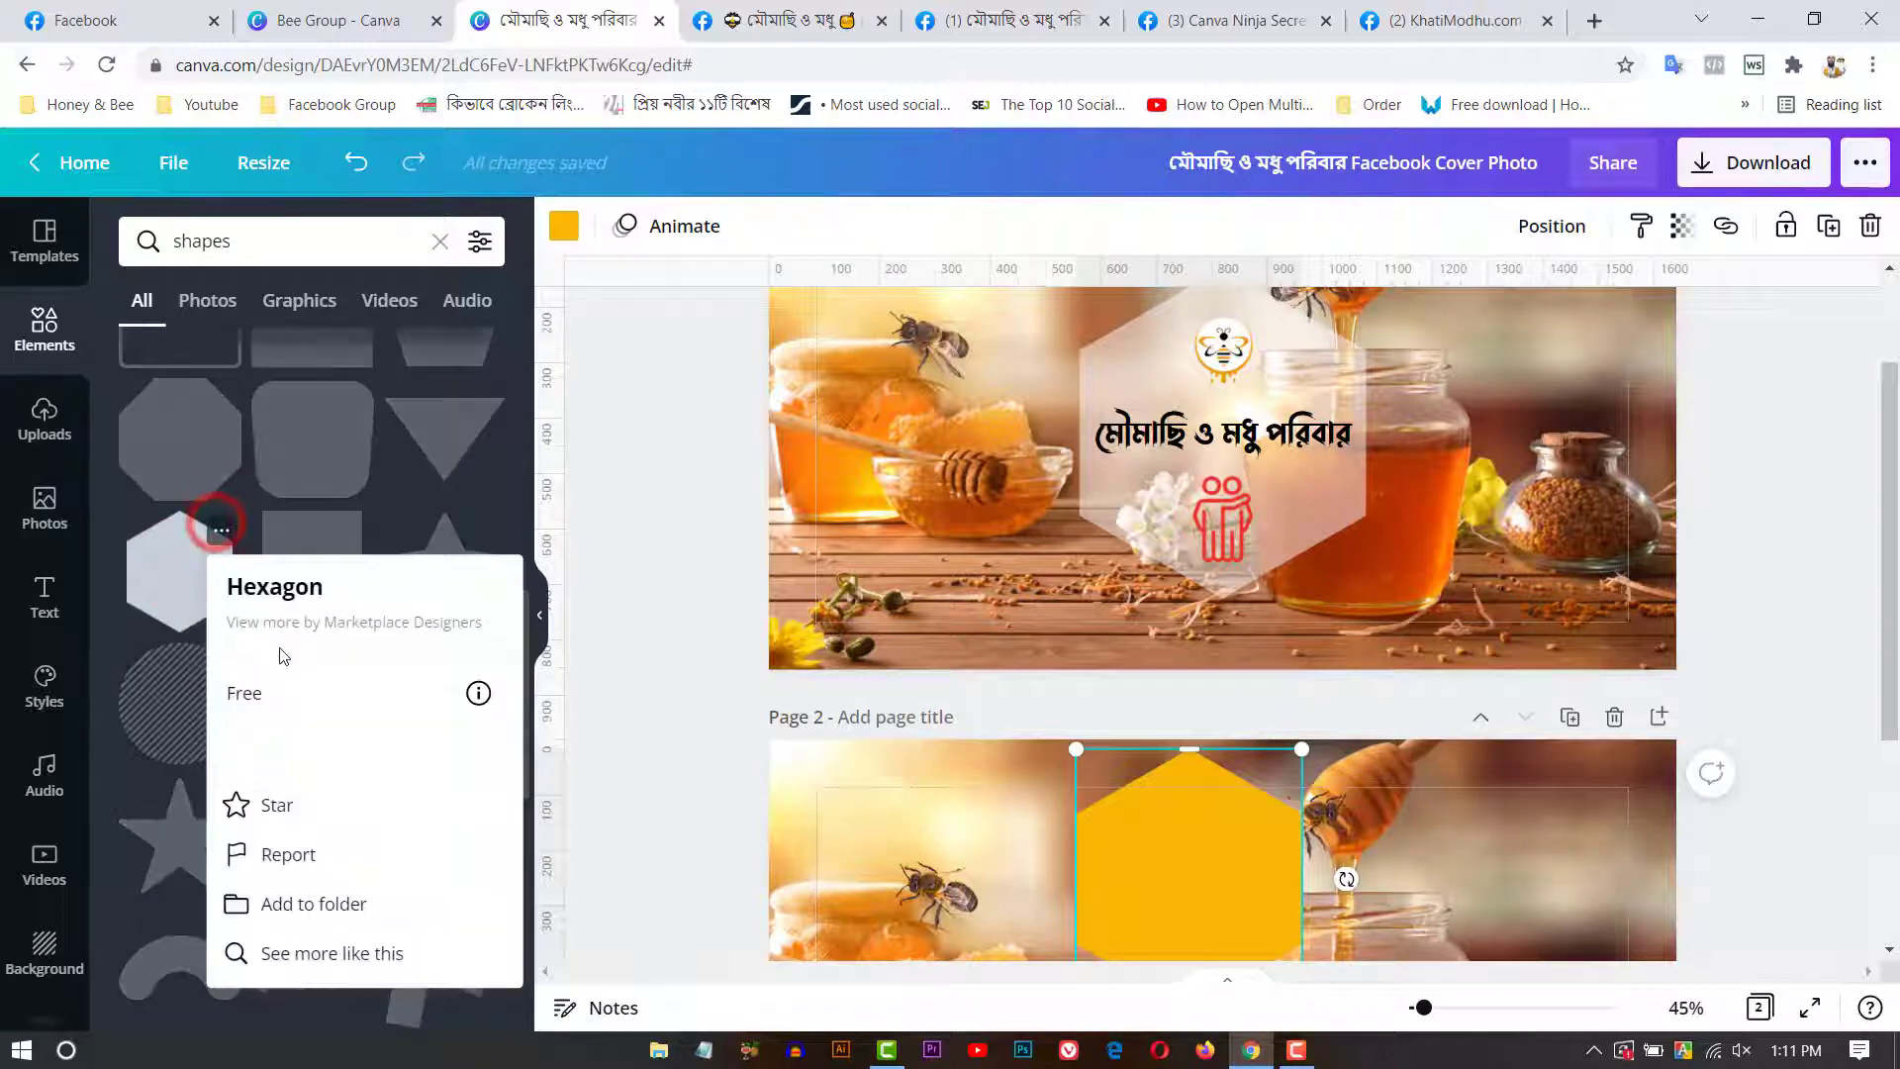
click(220, 539)
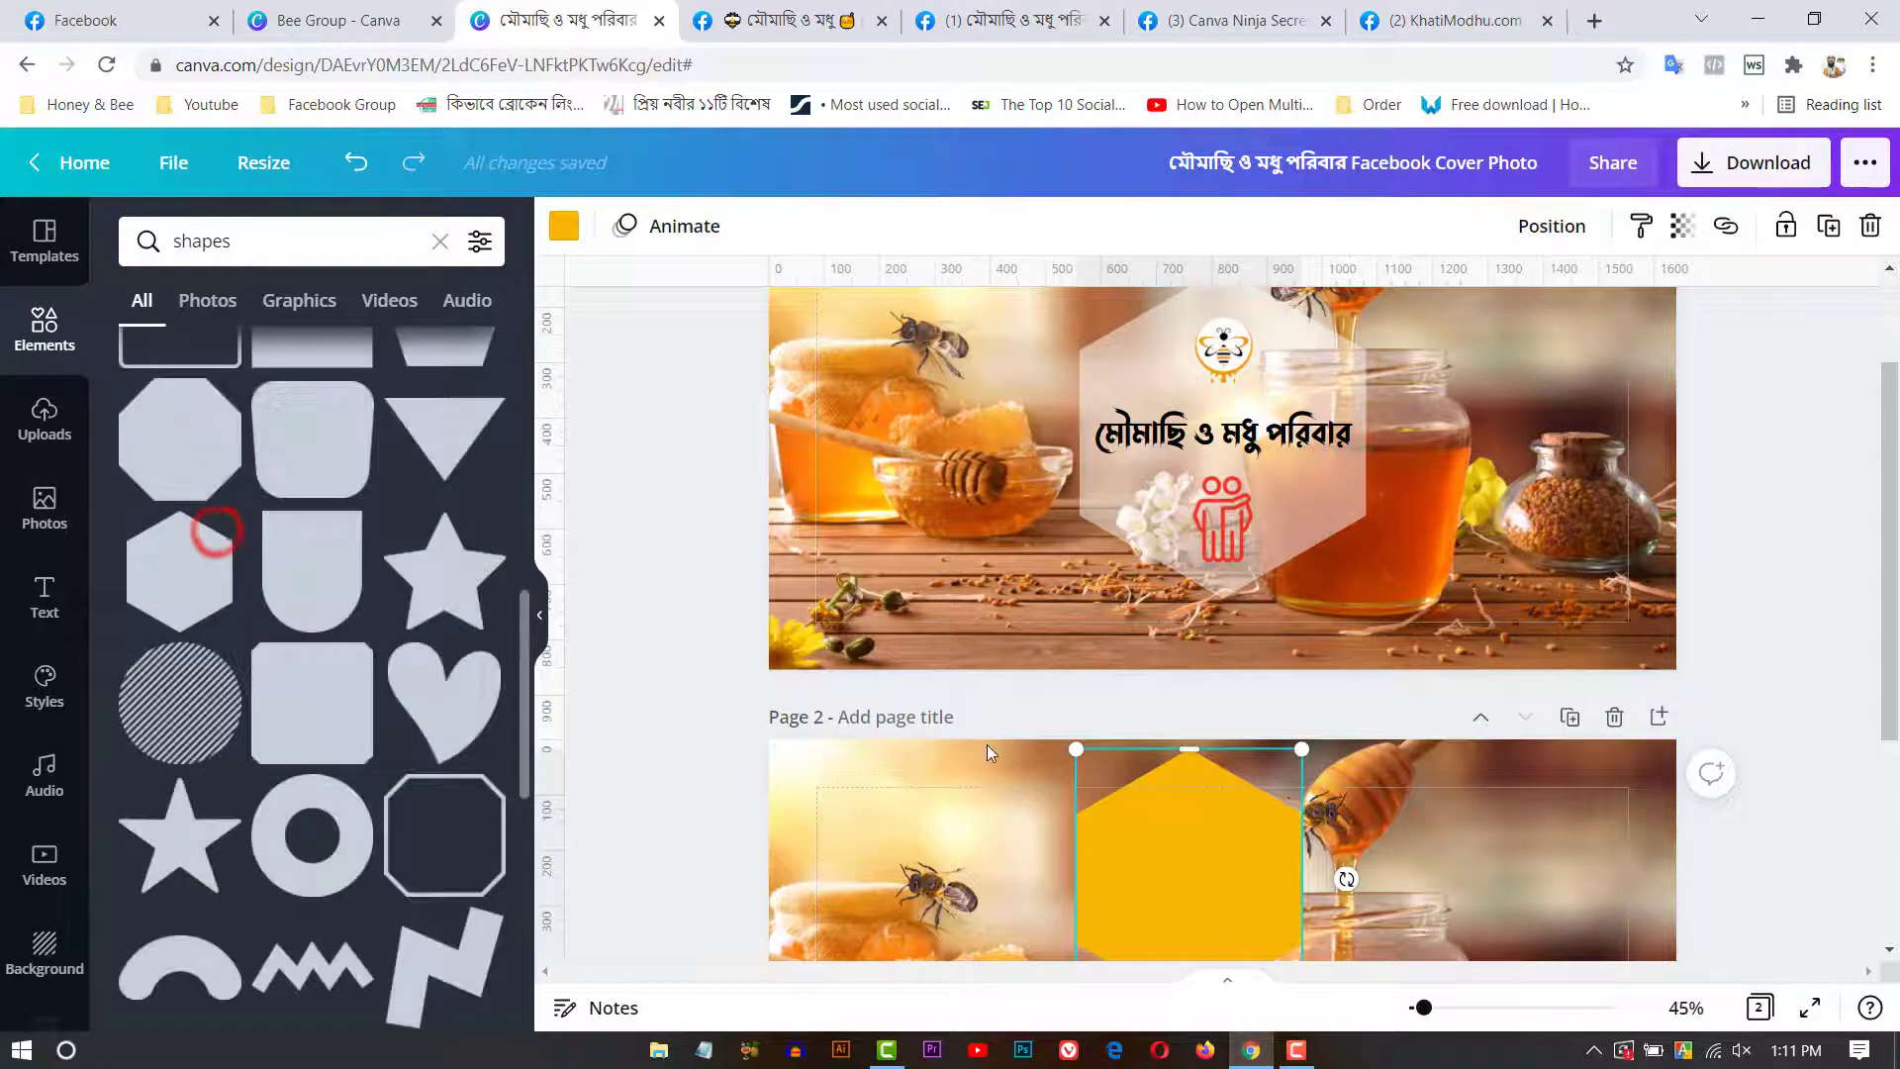
scroll(1217, 594, down, 4)
drag(1213, 515, 1217, 612)
drag(1306, 473, 1358, 452)
drag(1247, 576, 1243, 610)
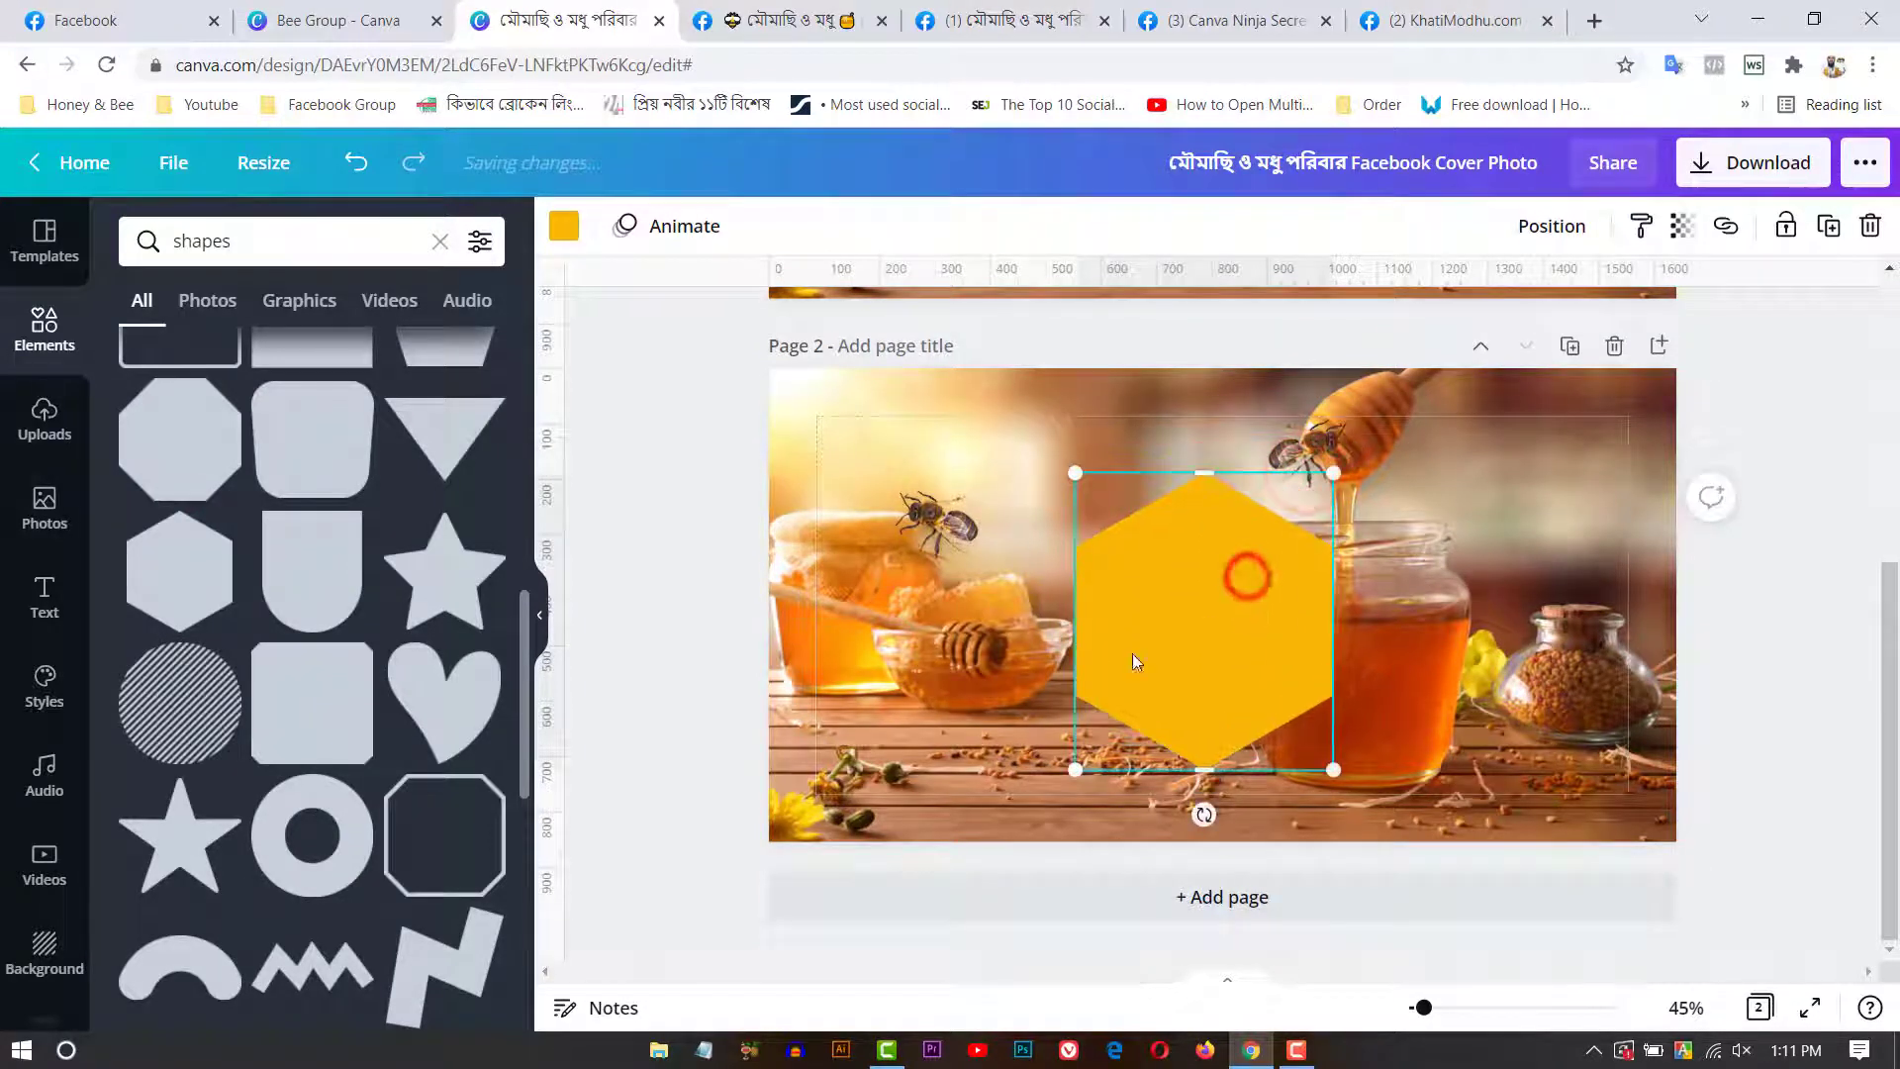
Step: Recolor page 2's hexagon white and set its transparency to 50
click(562, 230)
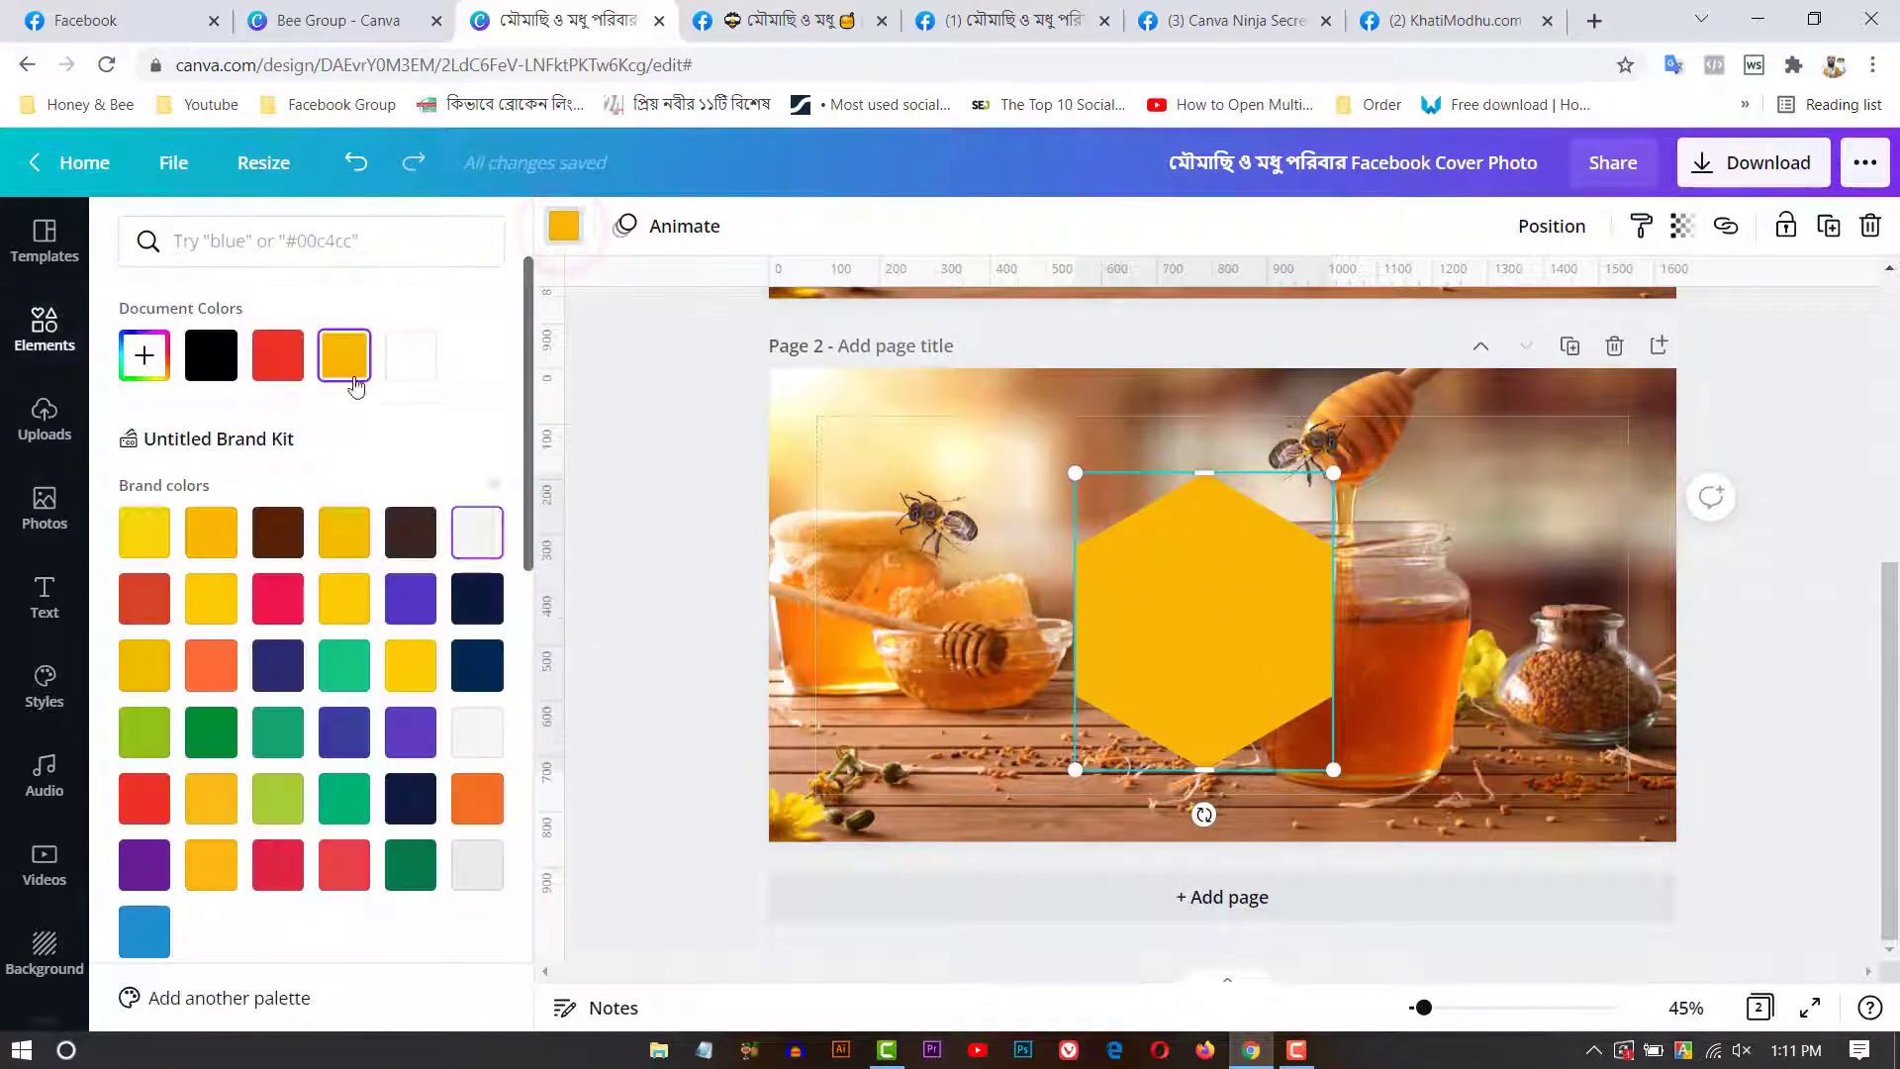
click(477, 532)
click(1683, 225)
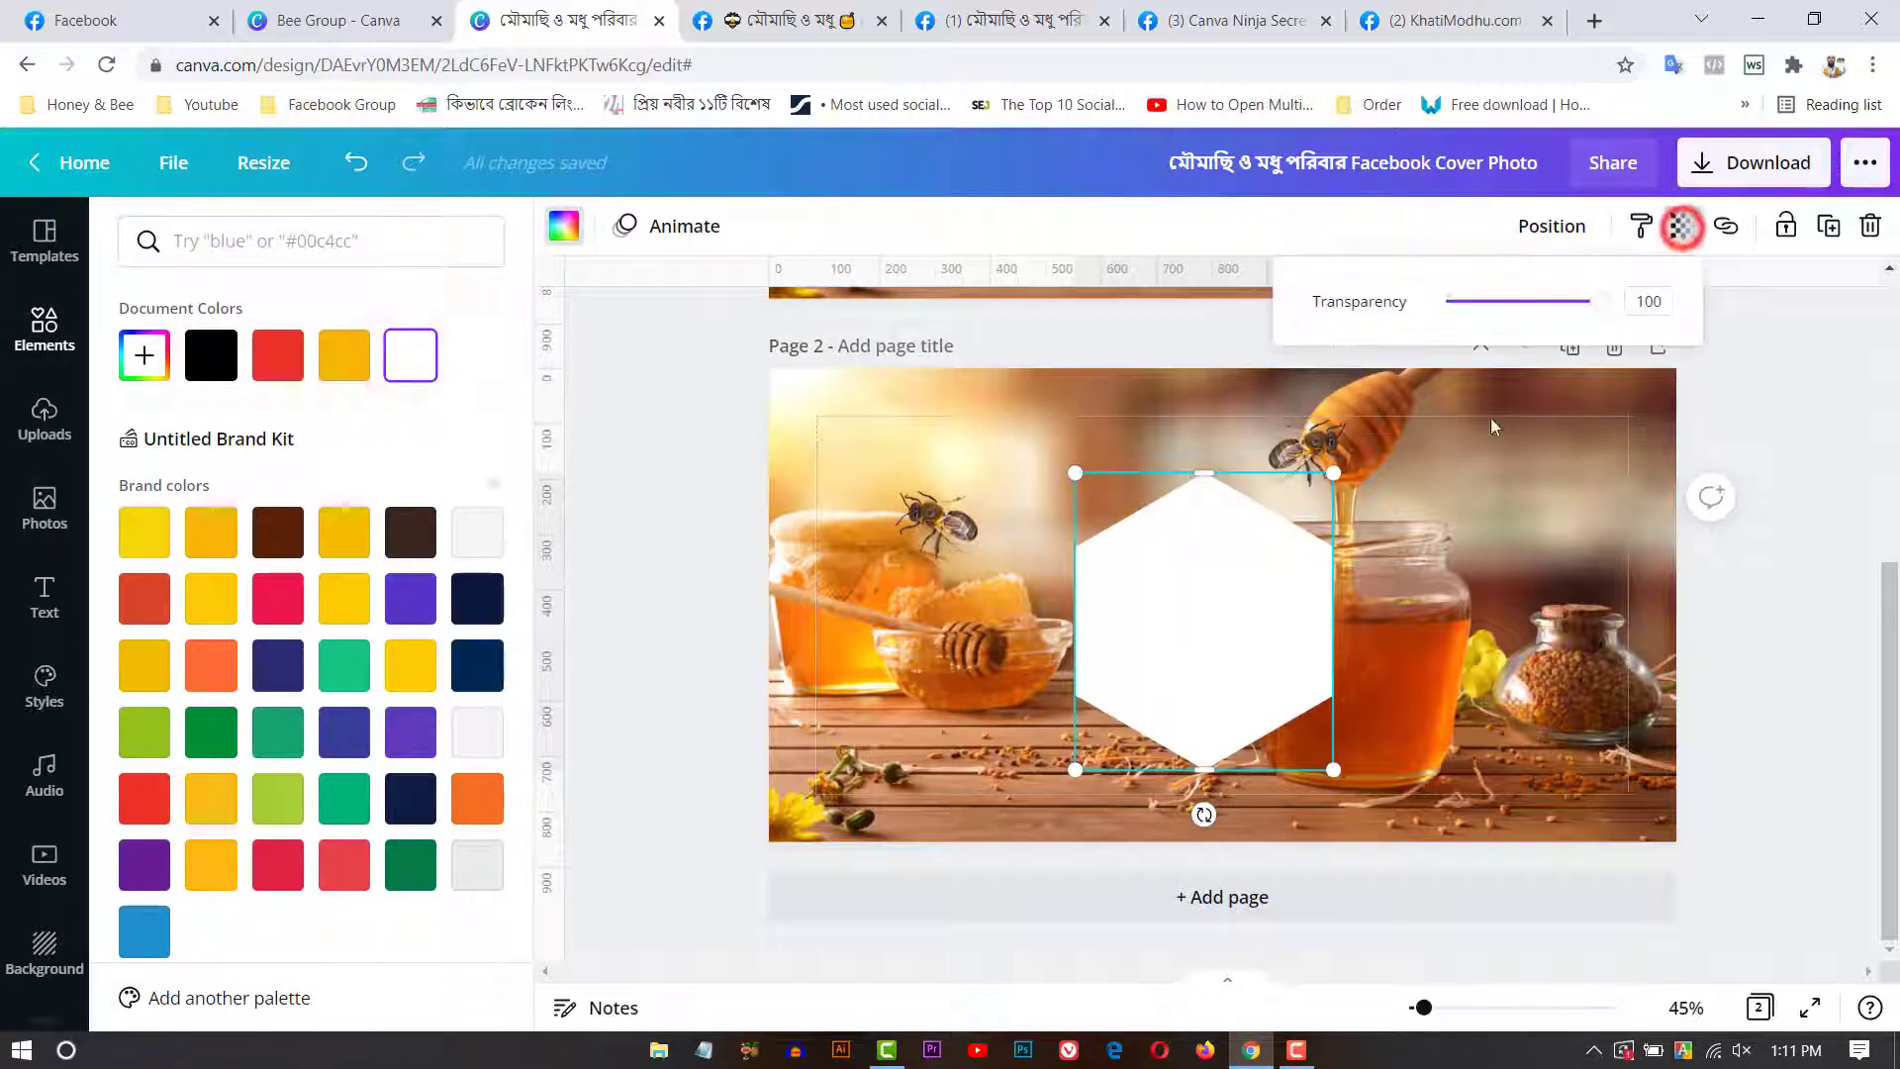
drag(1601, 302, 1553, 302)
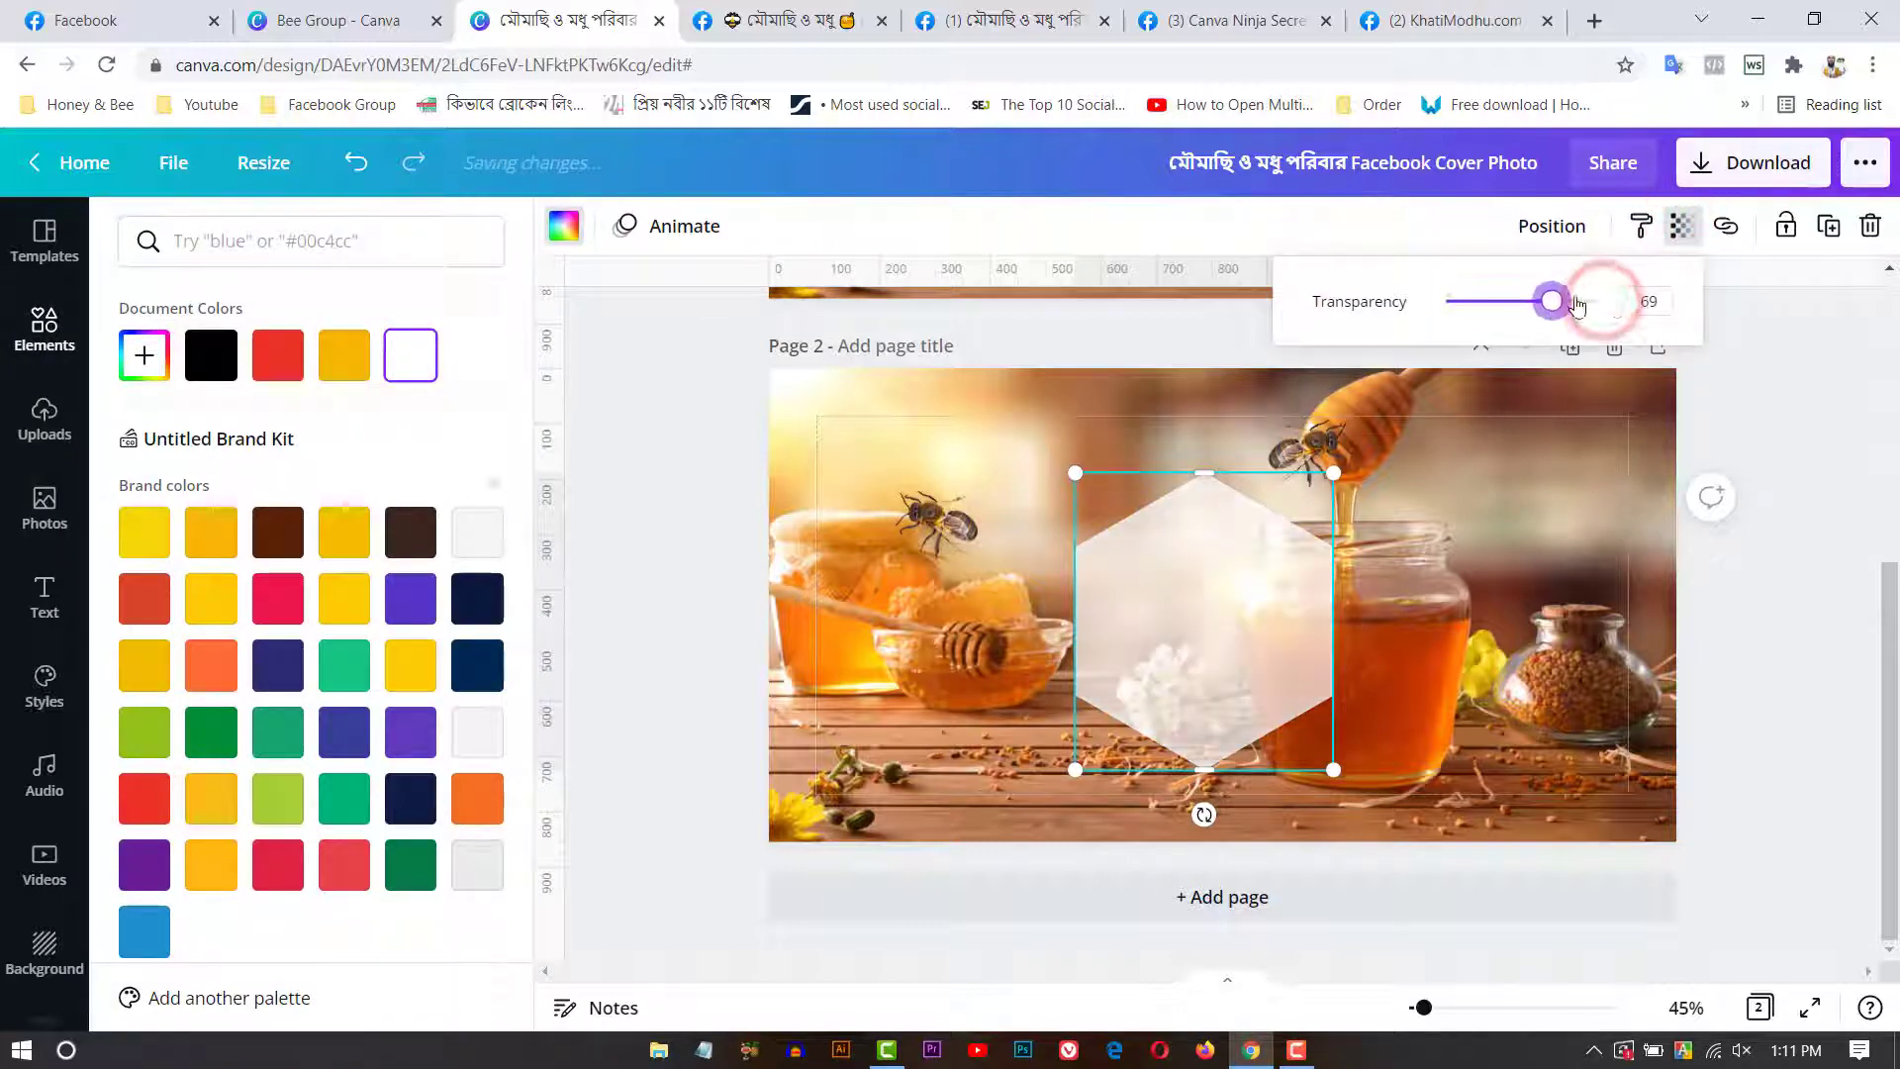
double_click(1668, 305)
text(50)
key(Return)
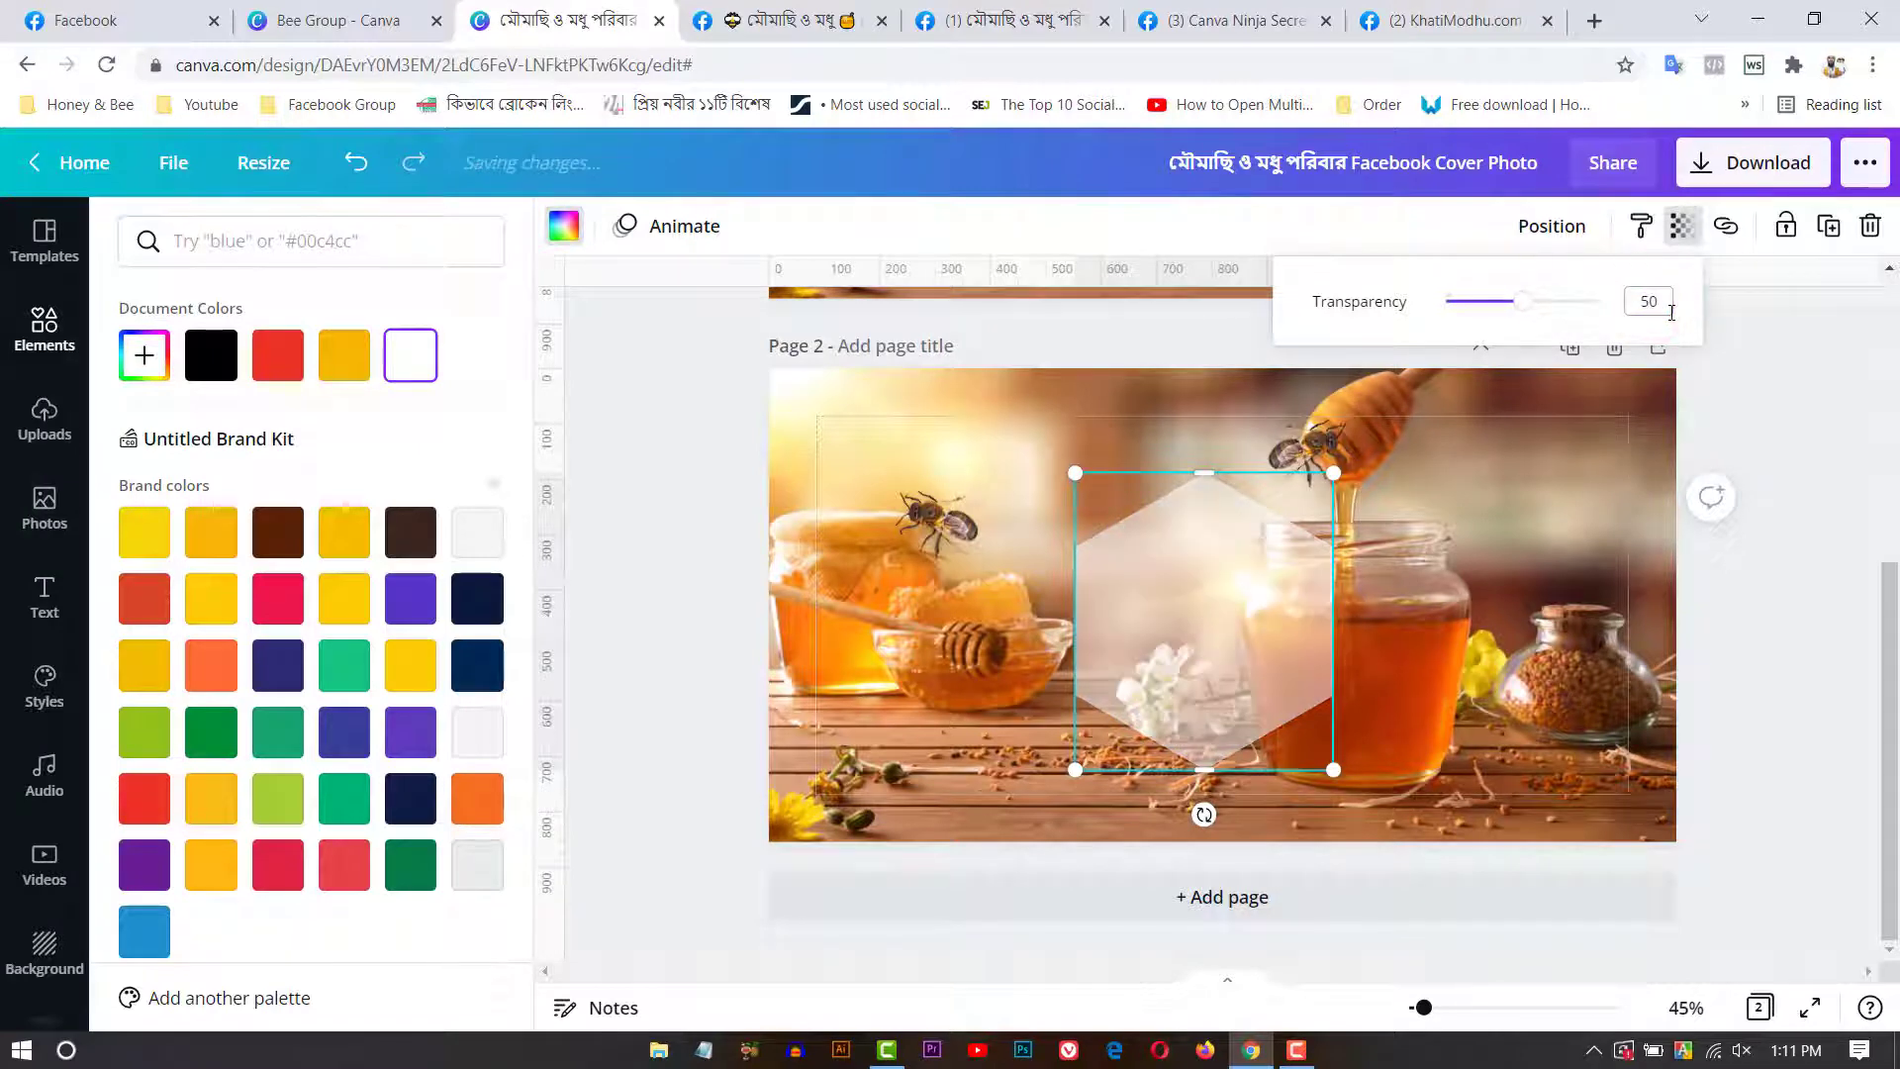
Step: Align the translucent hexagon to the center and middle of page 2
click(1581, 243)
click(1455, 436)
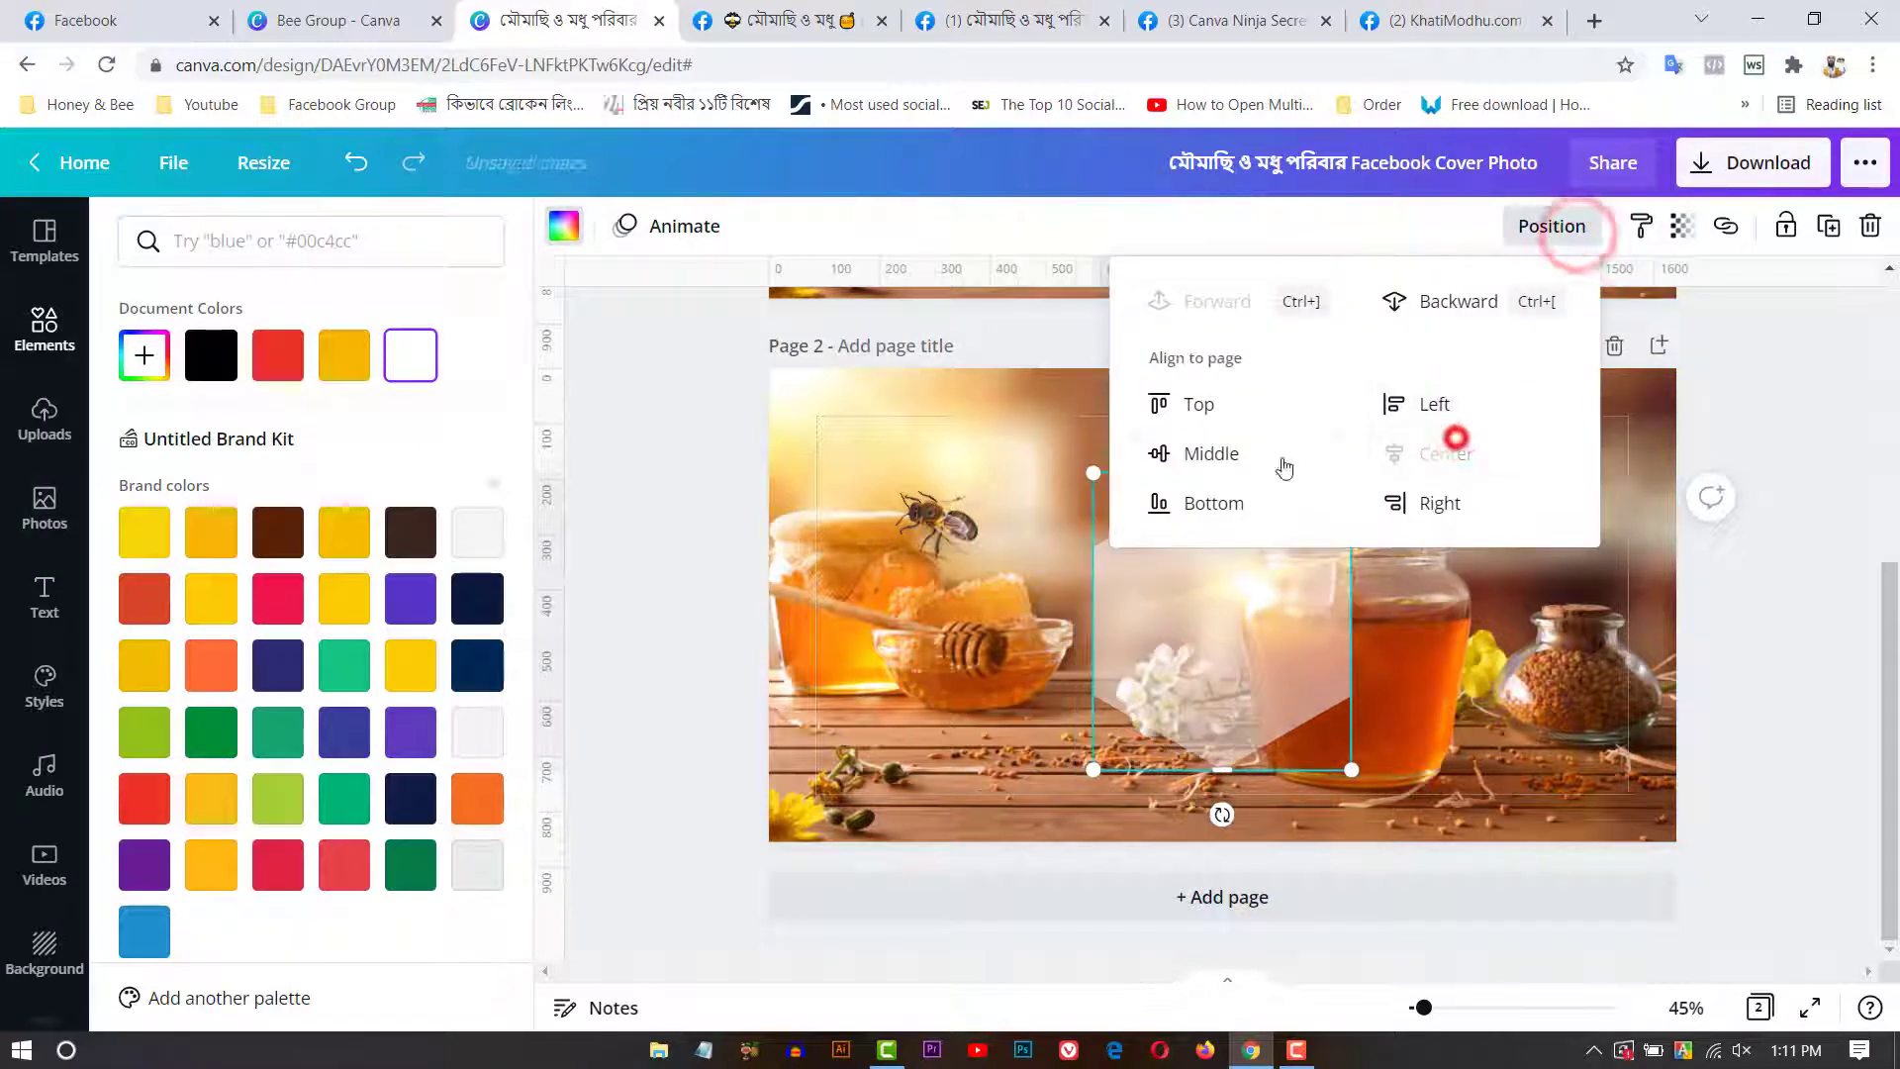
click(1255, 453)
click(1761, 527)
Step: Place the uploaded round bee logo with dripping honey in the upper part of page 2's hexagon, matching page 1
scroll(1802, 584, up, 4)
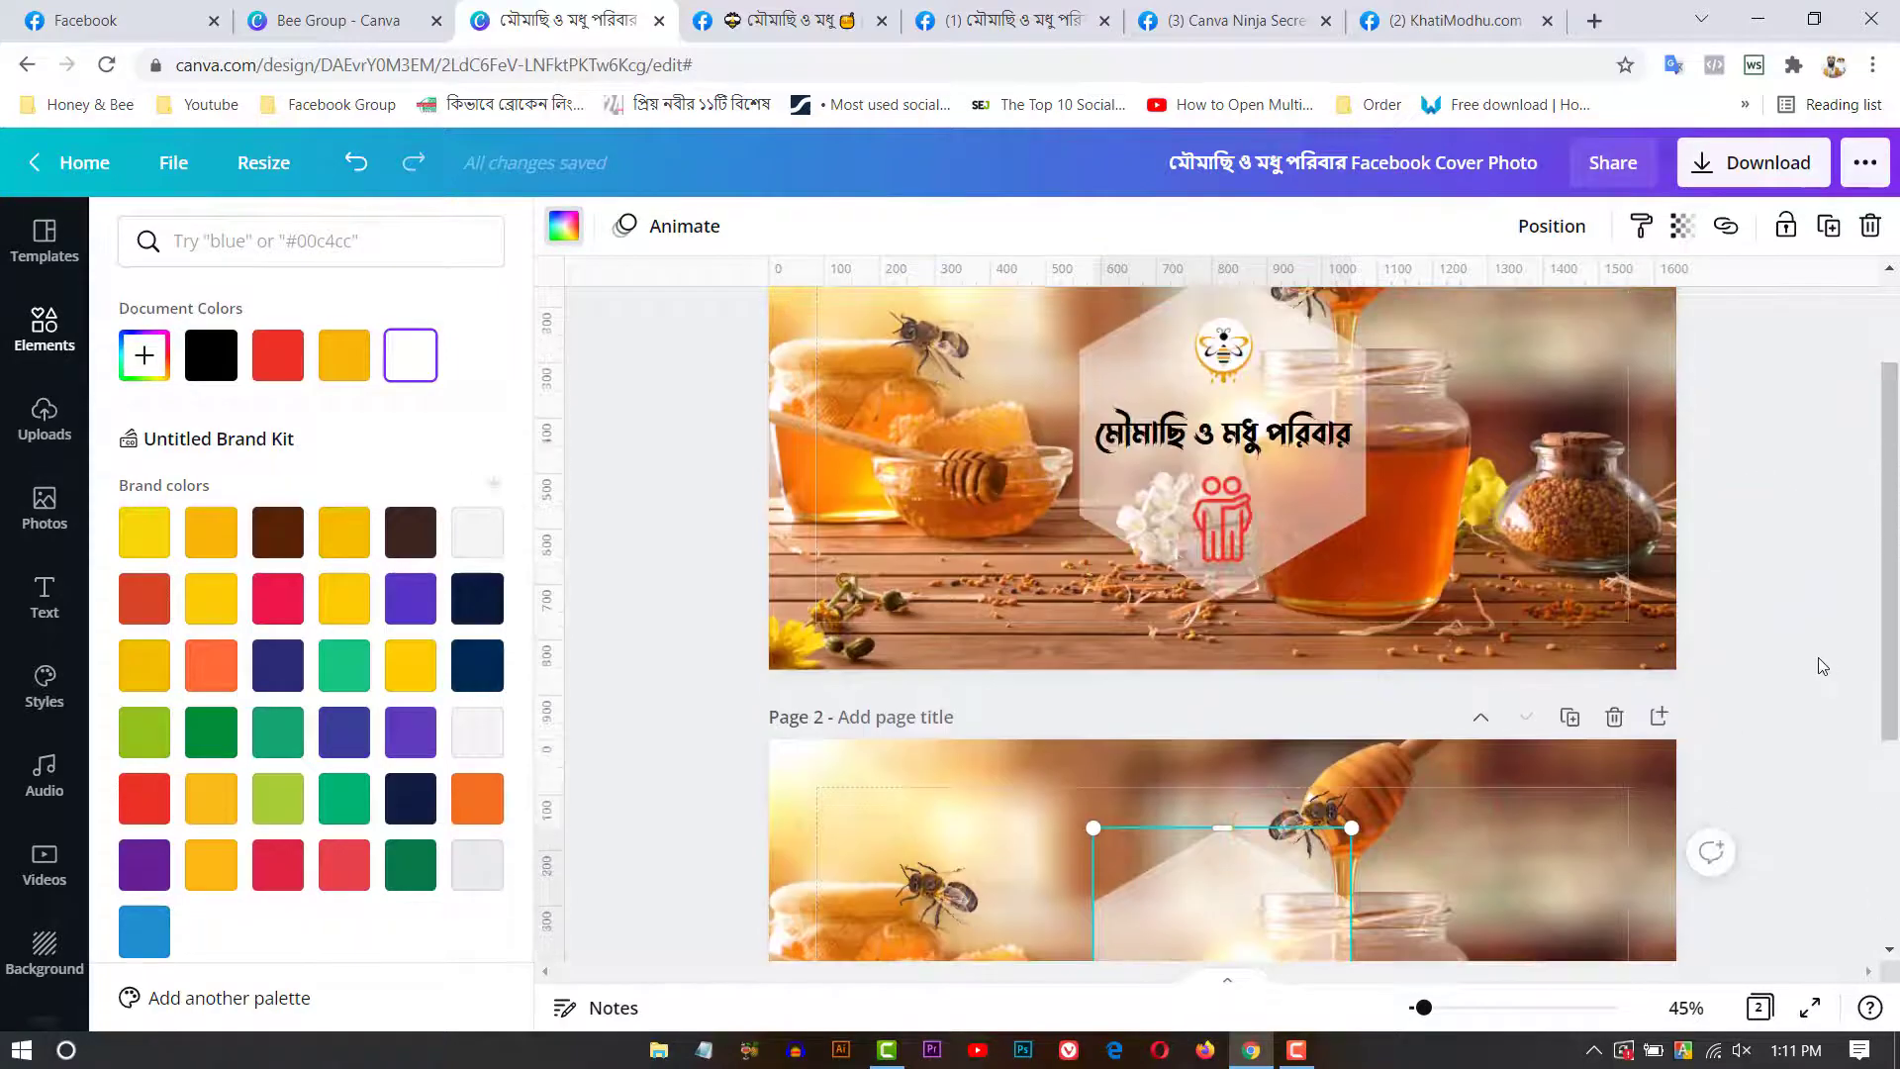
scroll(1827, 668, up, 2)
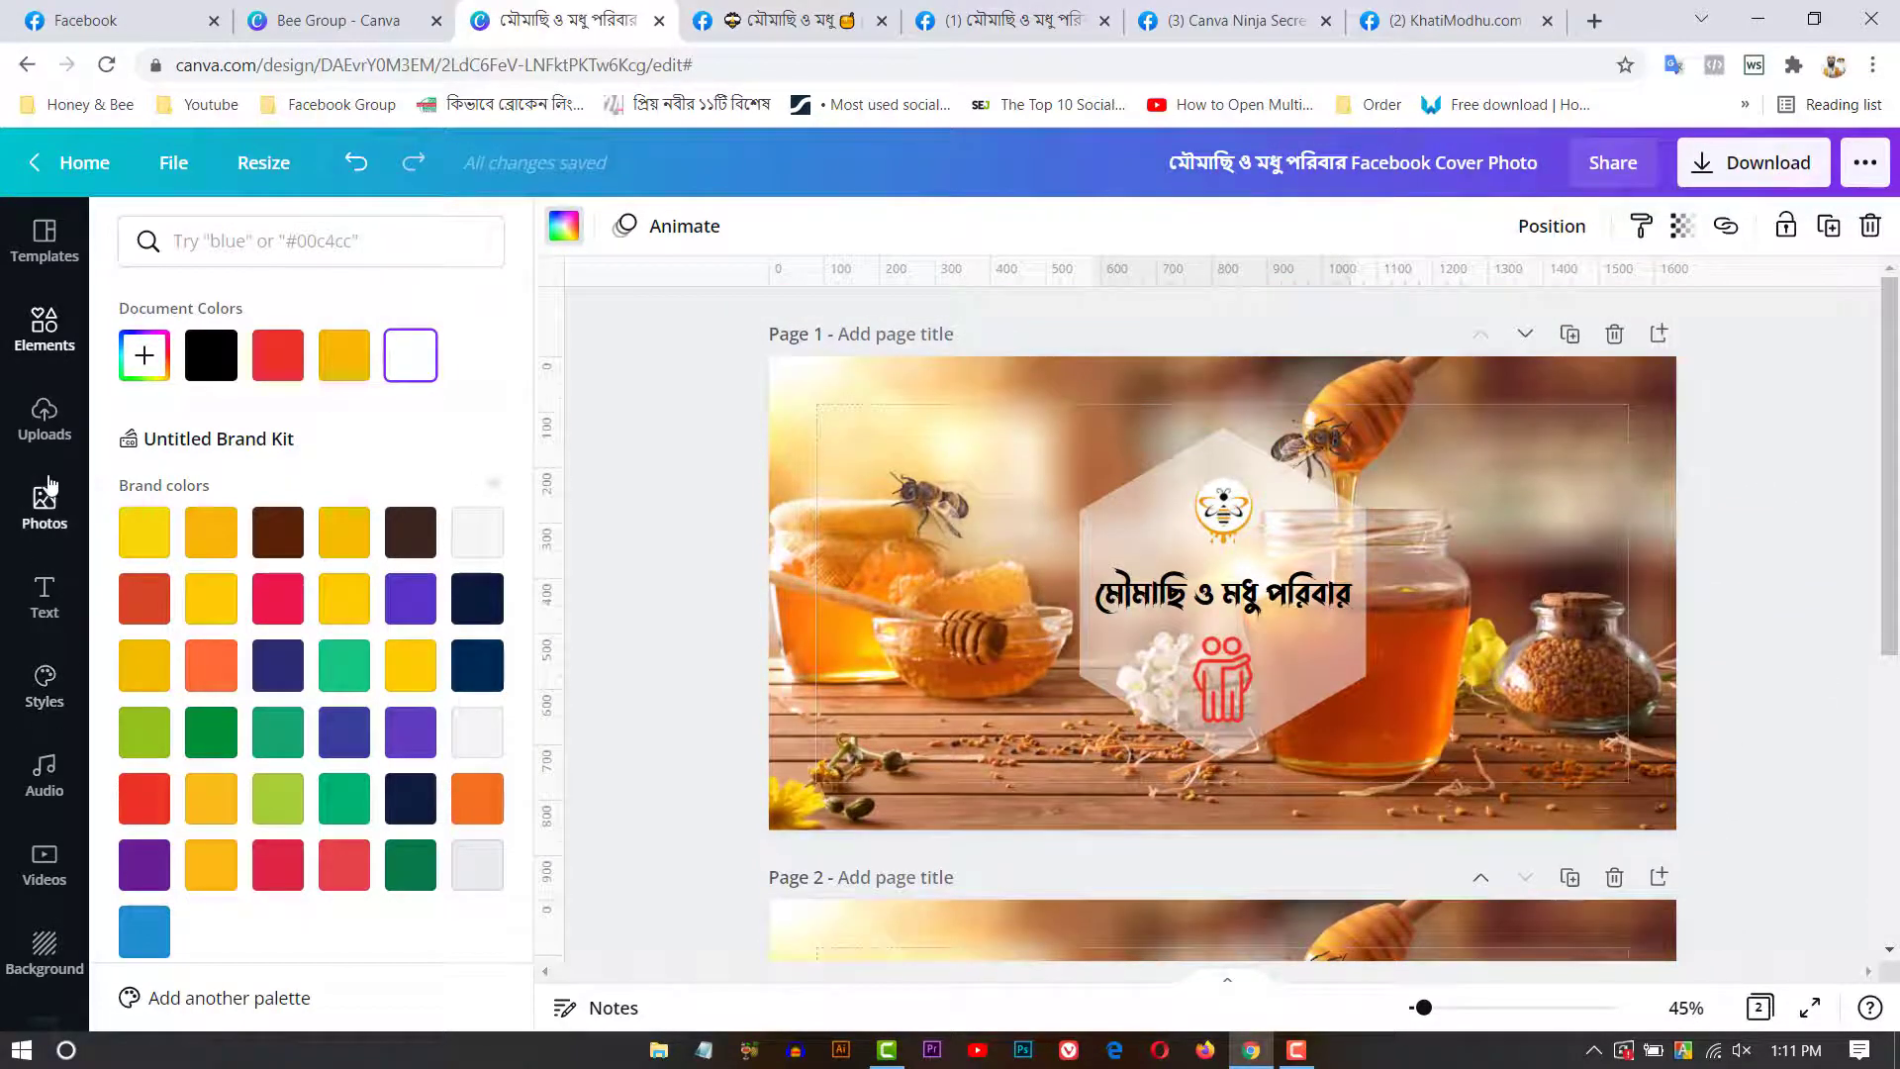
click(44, 418)
click(184, 519)
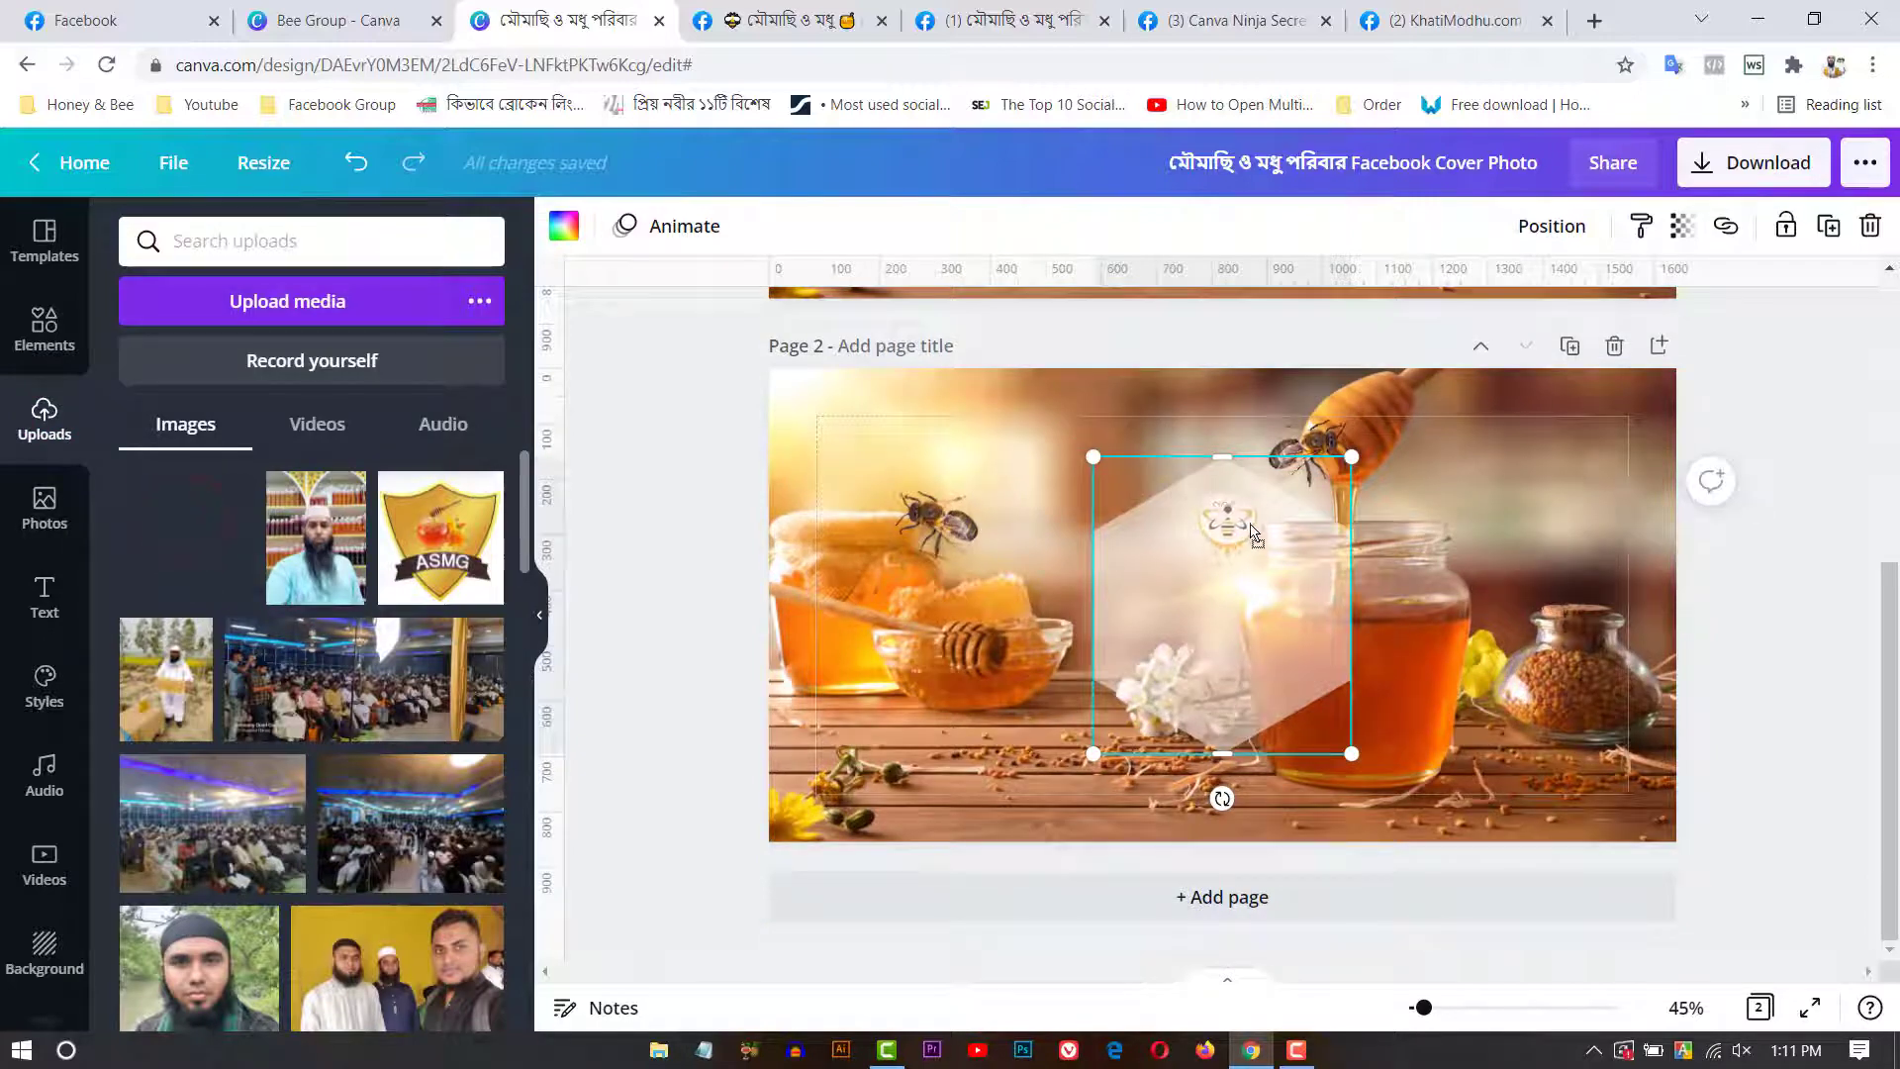
click(1795, 500)
Step: Copy the মৌমাছি ও মধু পরিবার title from page 1 and paste it below the bee logo on page 2
scroll(1794, 499, up, 5)
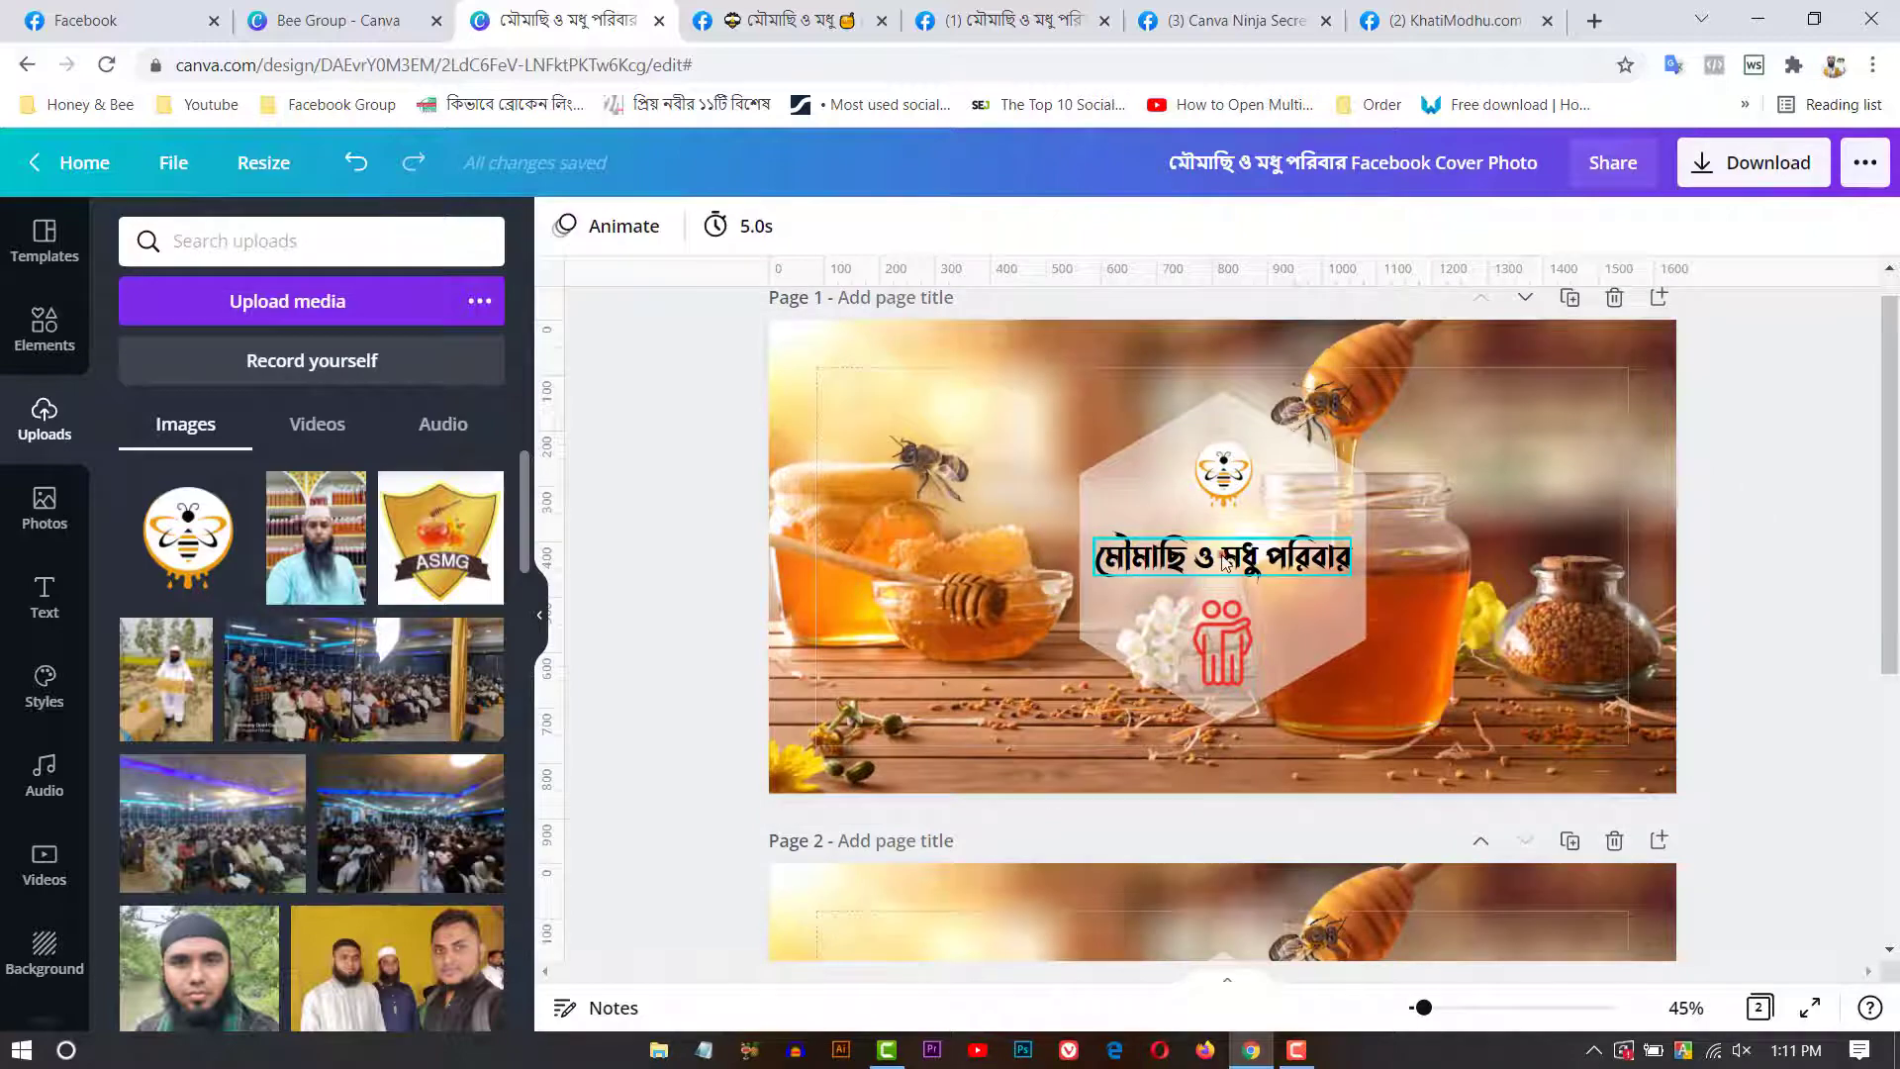
click(1225, 563)
scroll(1735, 642, down, 5)
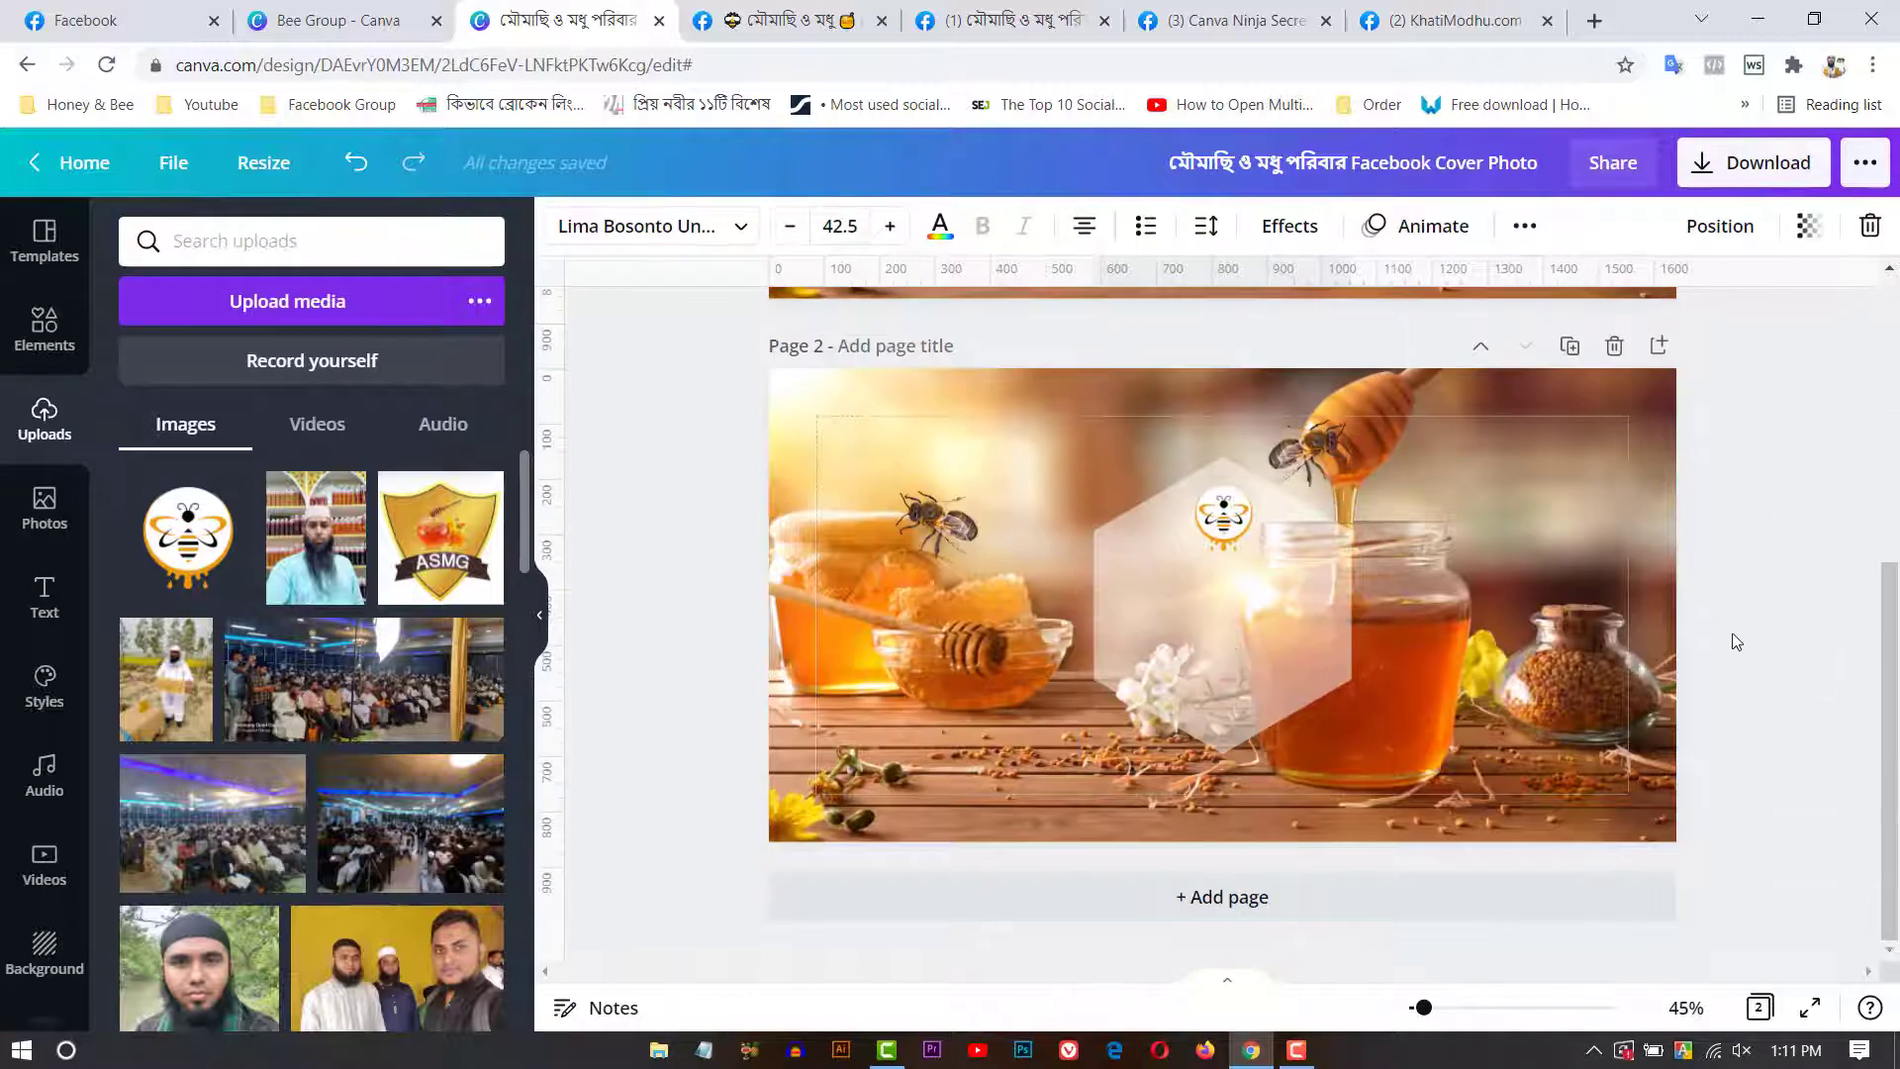
click(1264, 573)
key(ctrl+v)
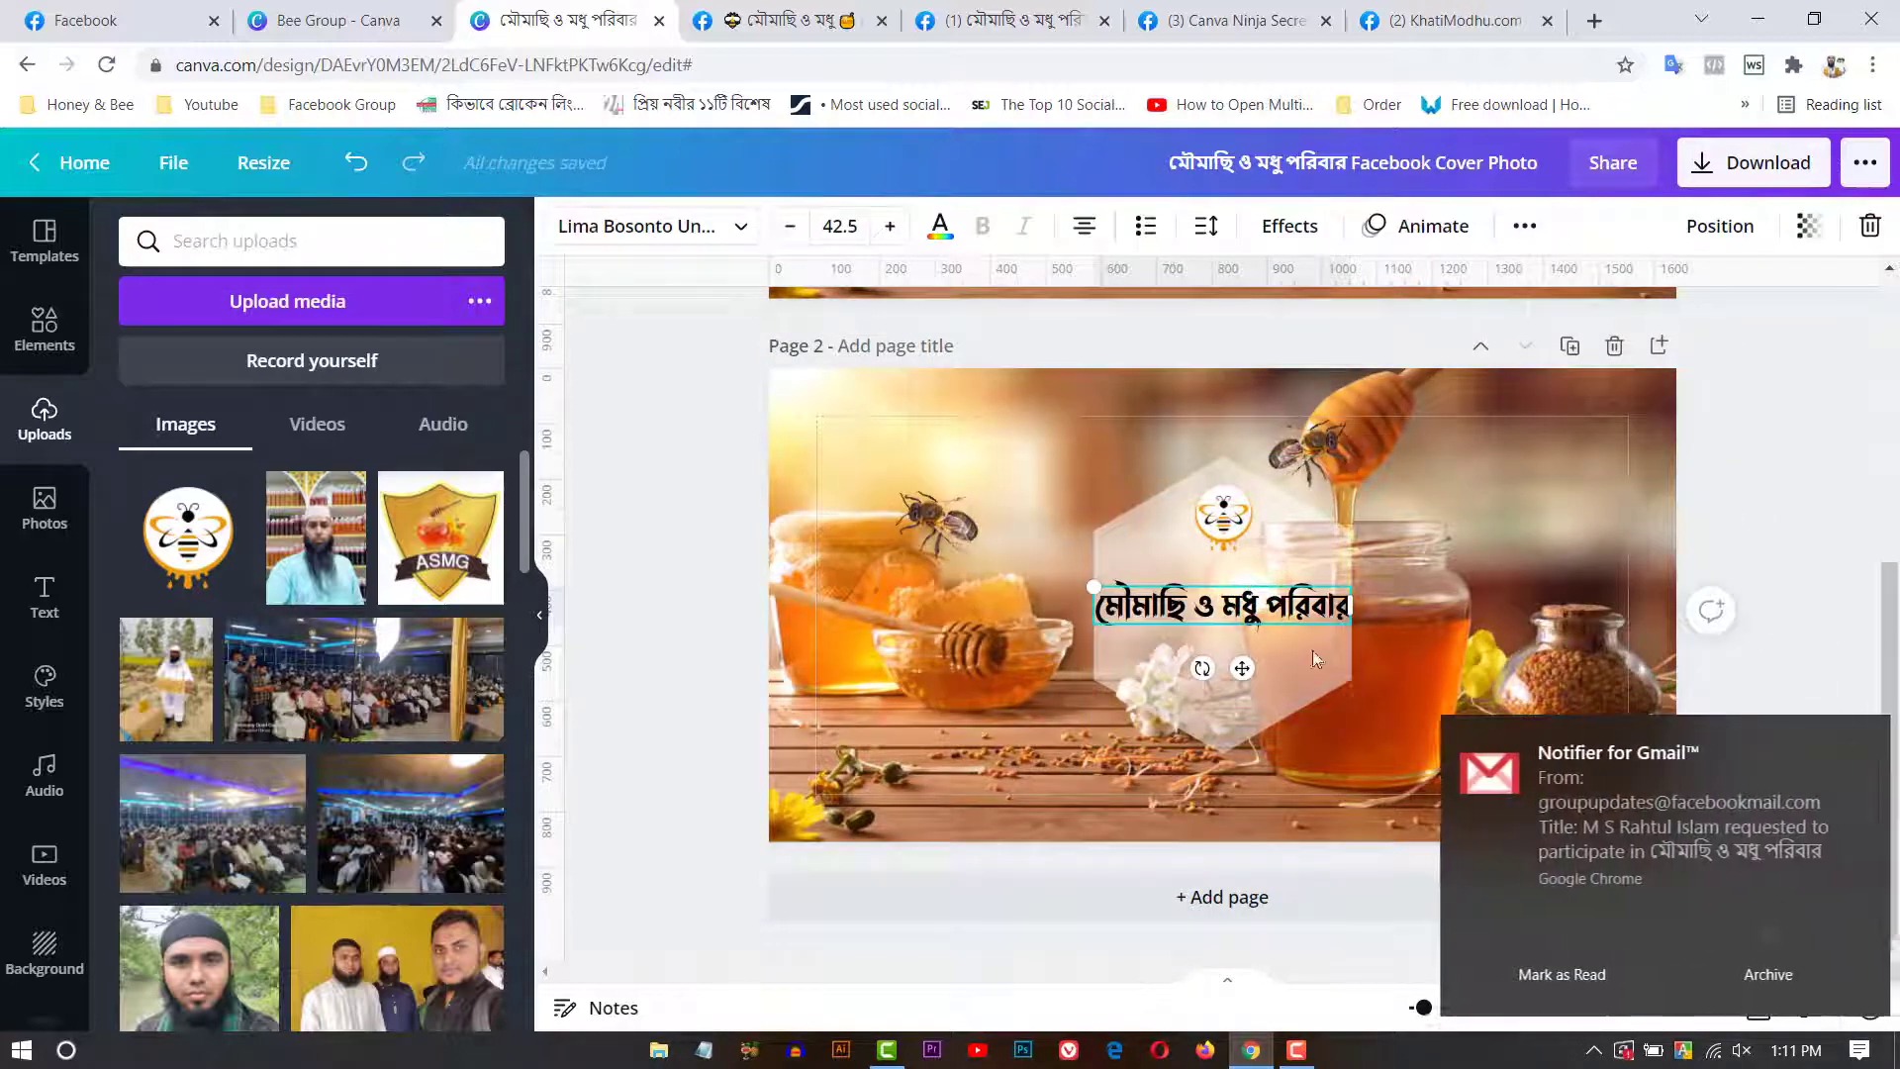
click(1772, 509)
Step: Inspect the red icon of two people below the title on page 1
scroll(1773, 509, up, 3)
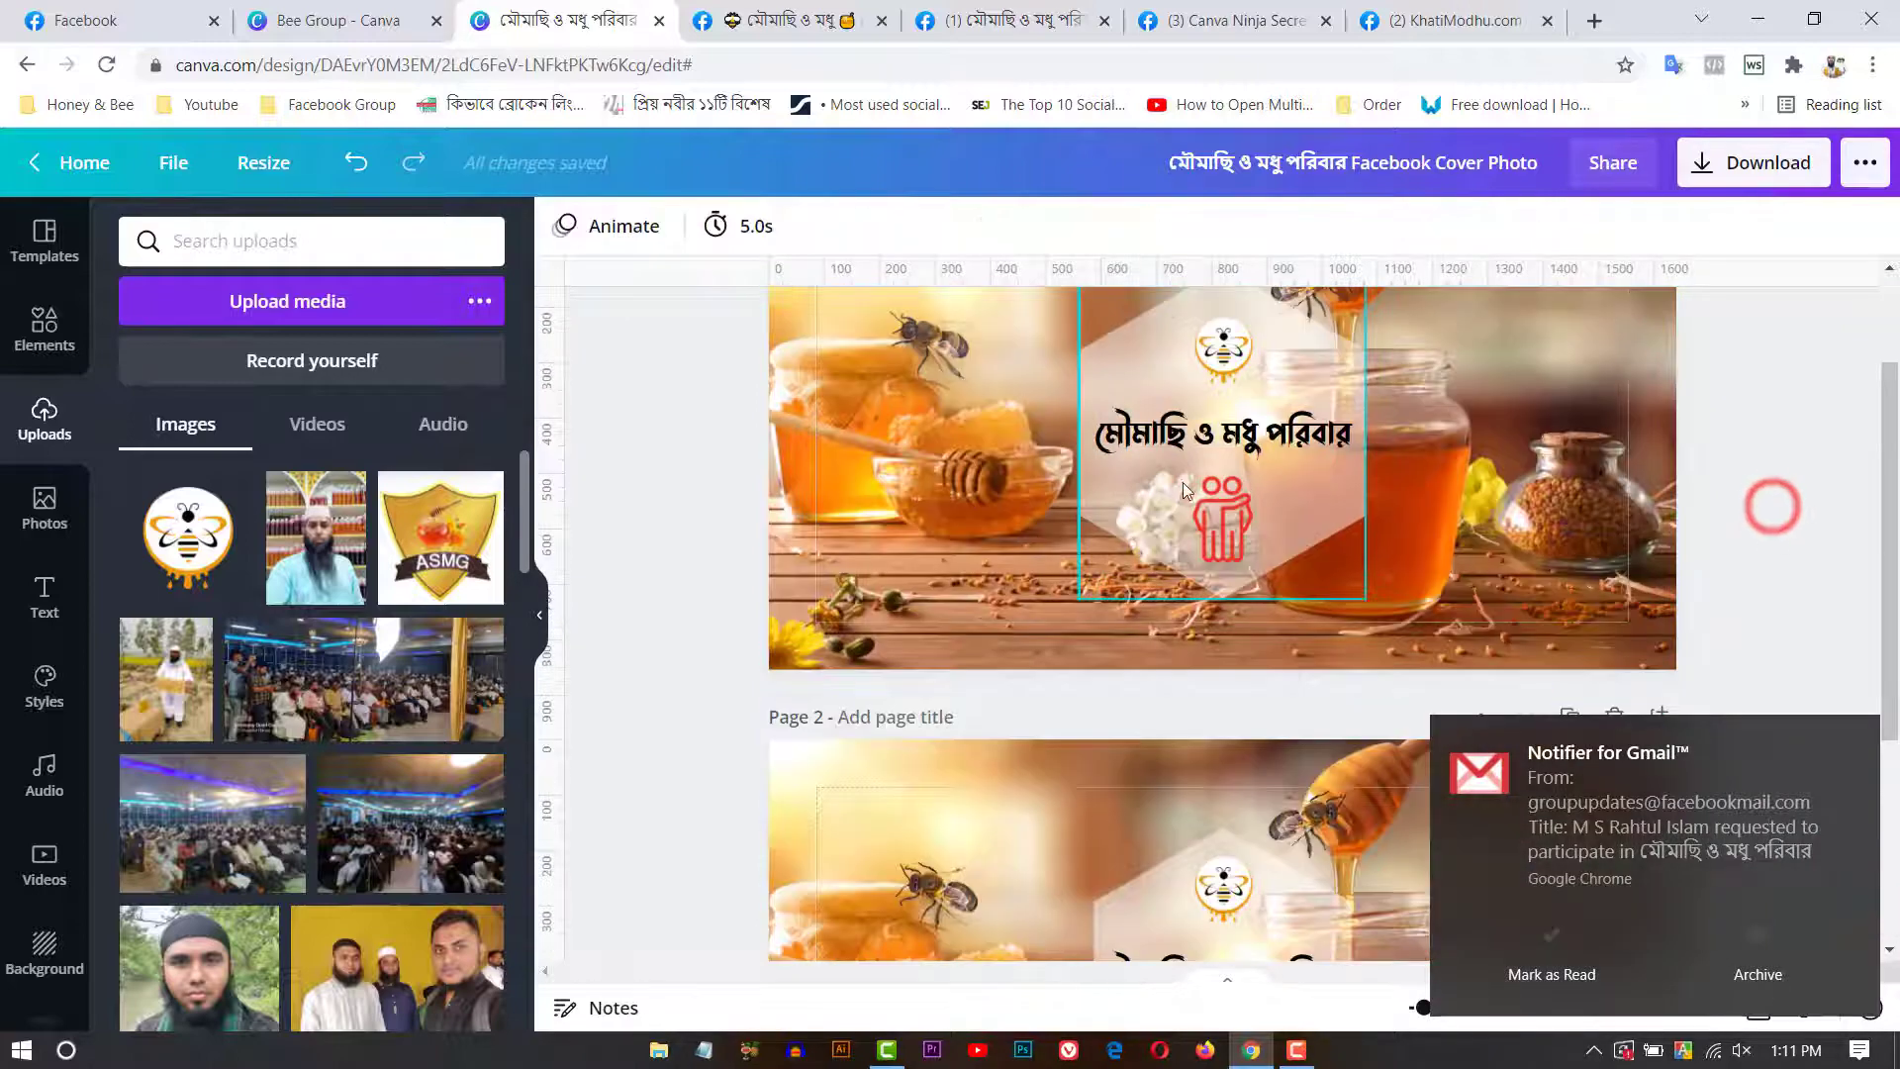
click(1213, 530)
click(1544, 802)
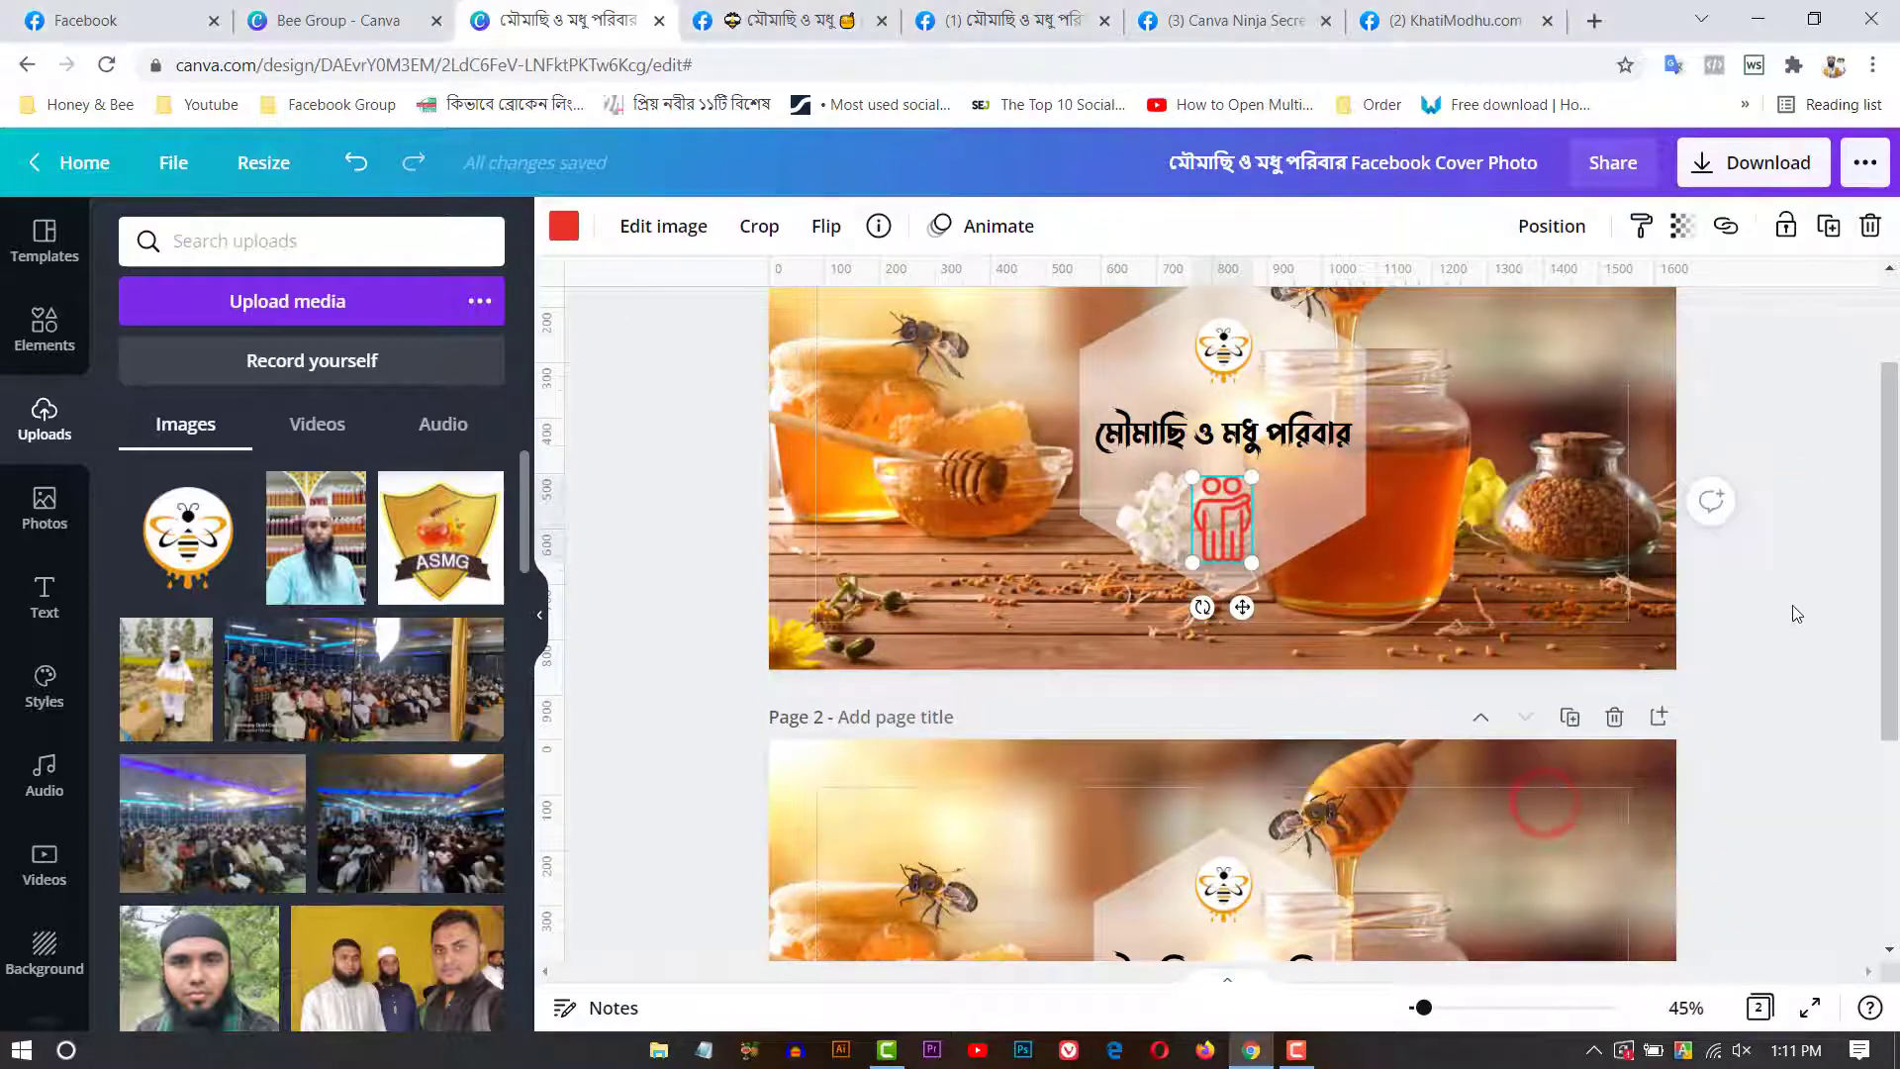
scroll(1806, 622, up, 2)
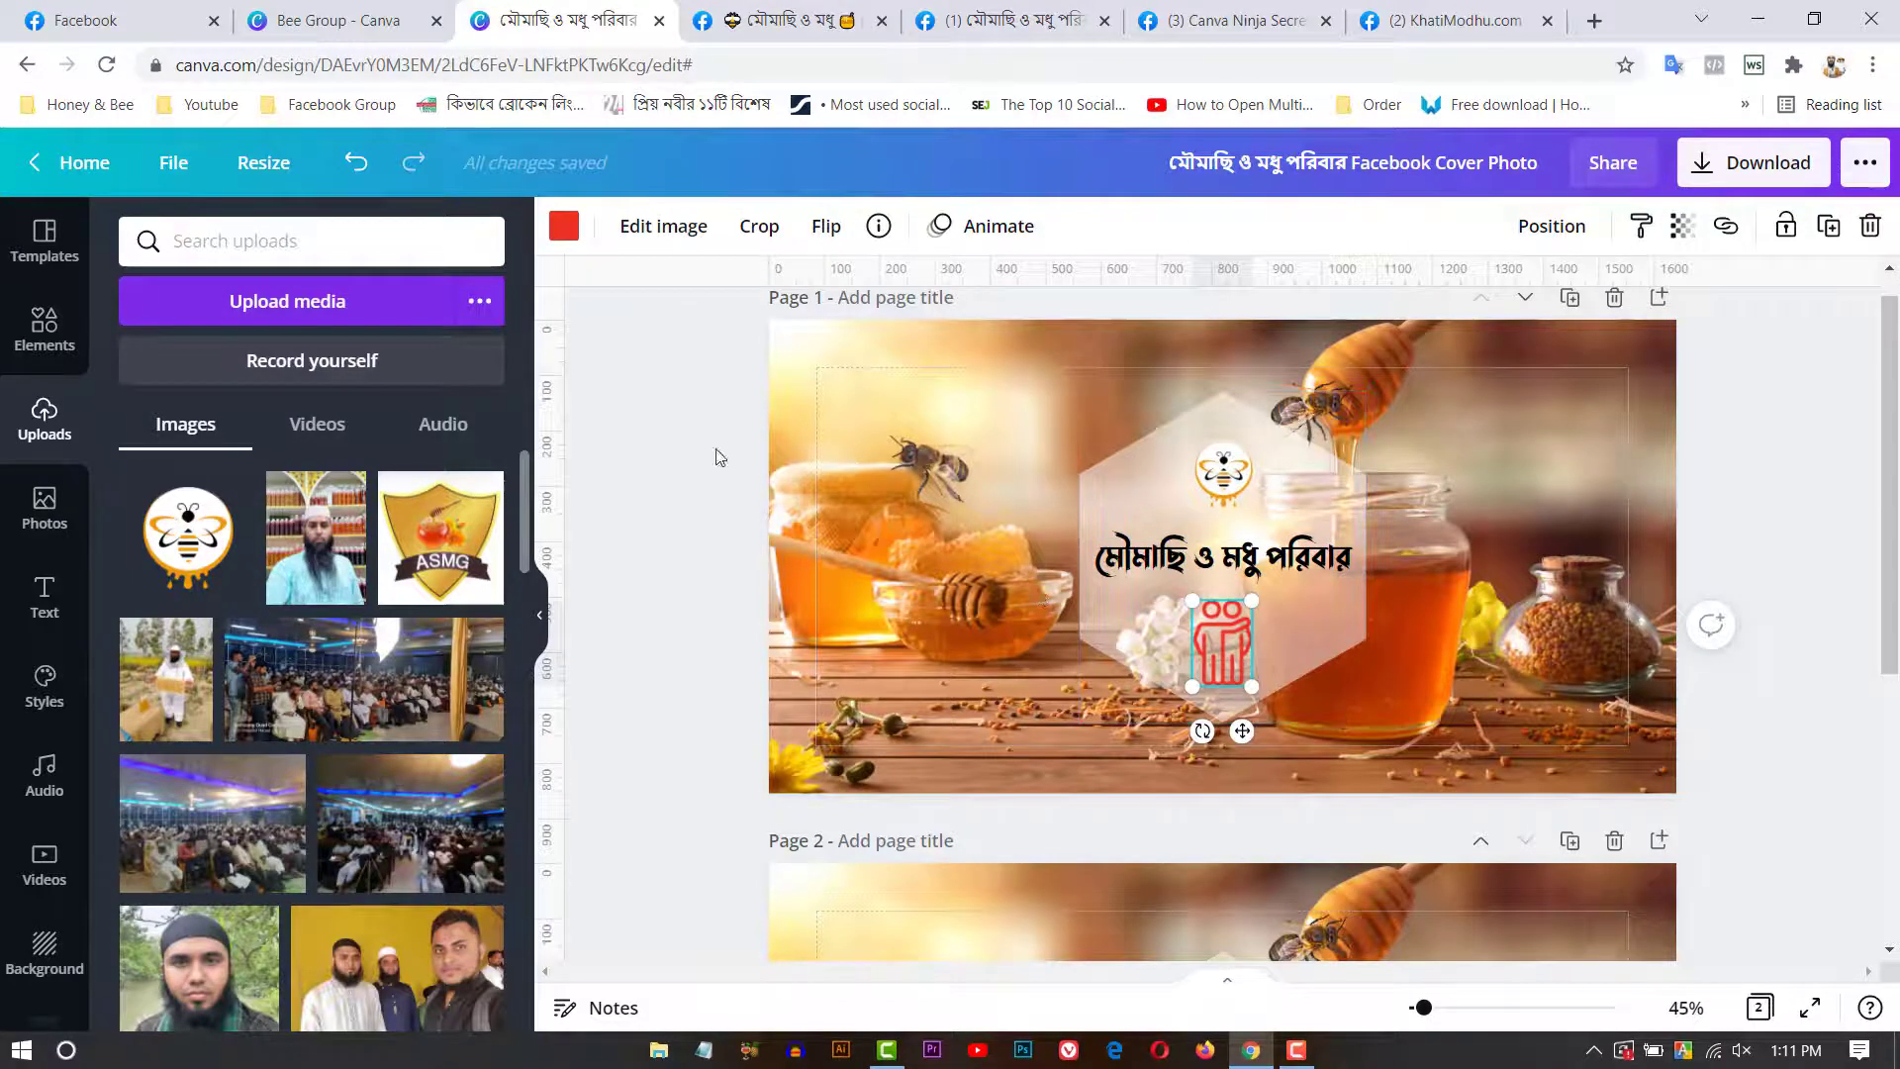
click(667, 451)
click(667, 451)
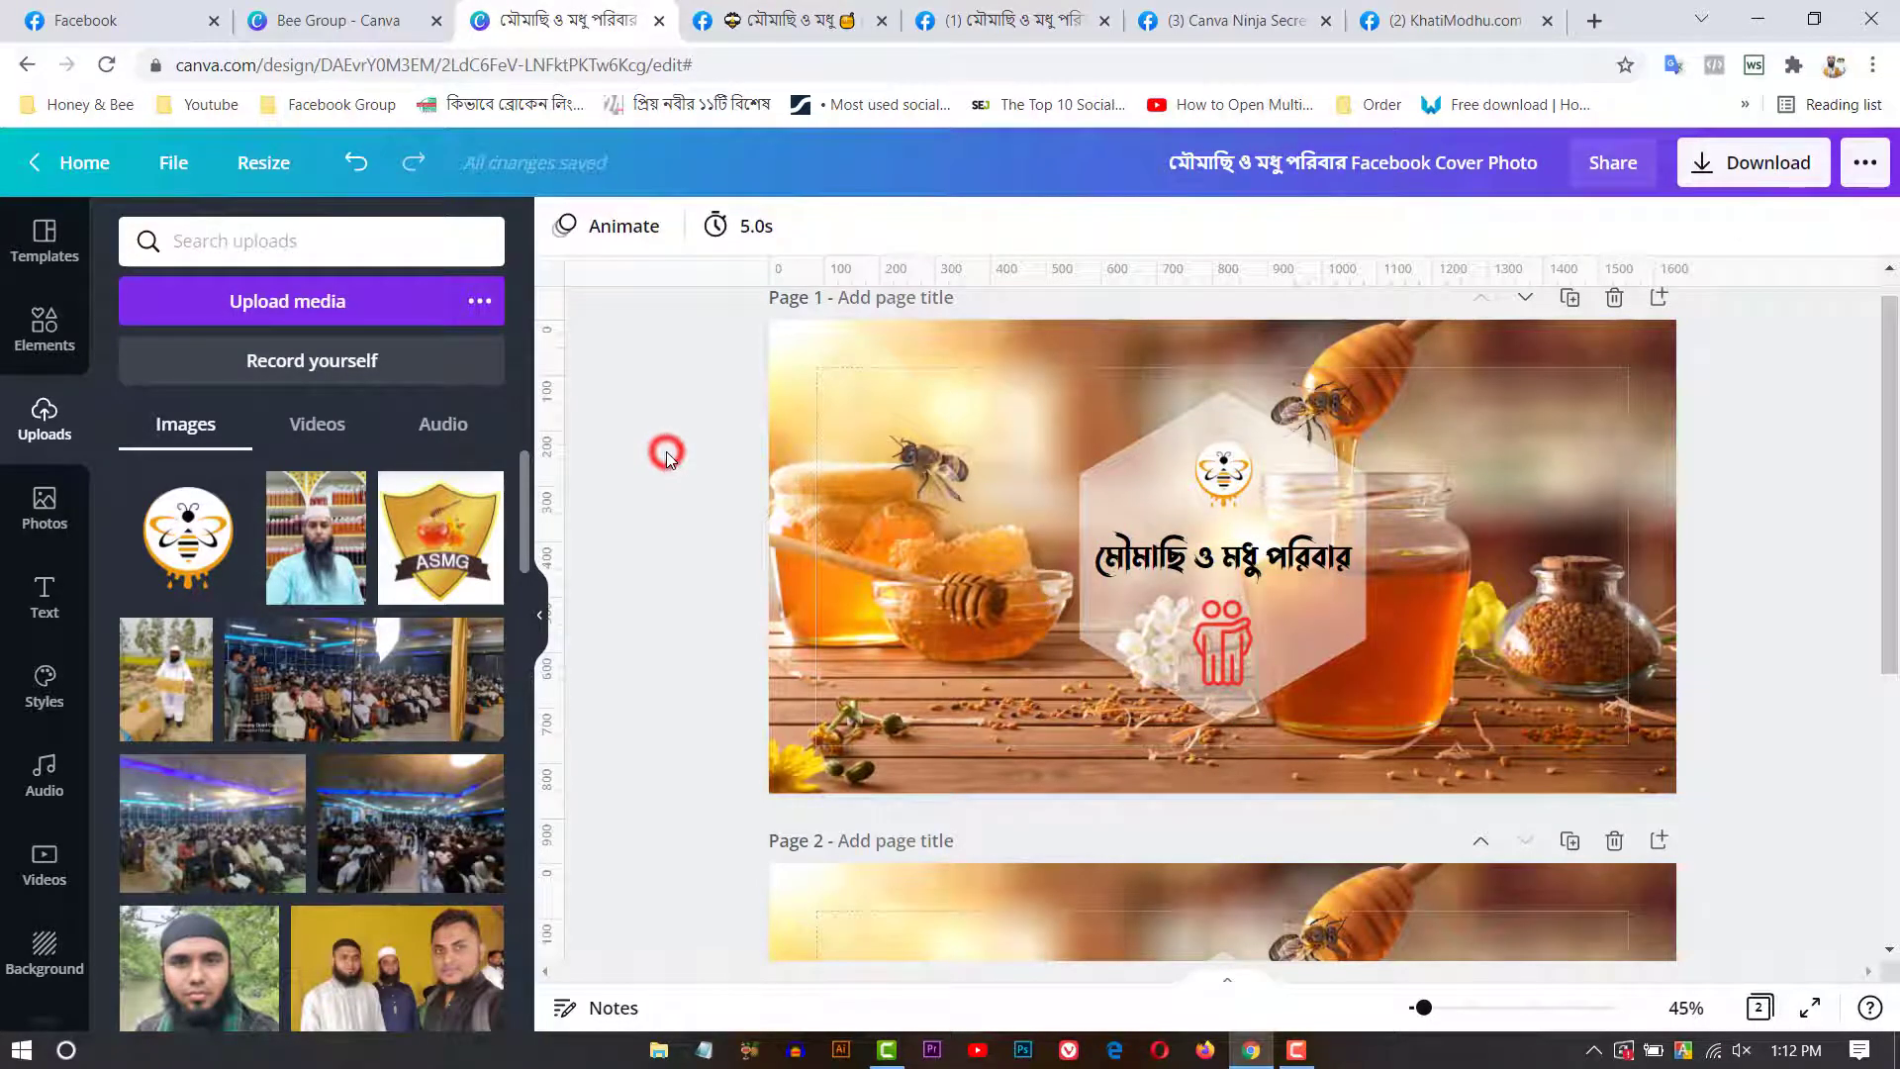
Step: Search the elements library for "friends" to find the two-people icon used on page 1
scroll(658, 536, down, 5)
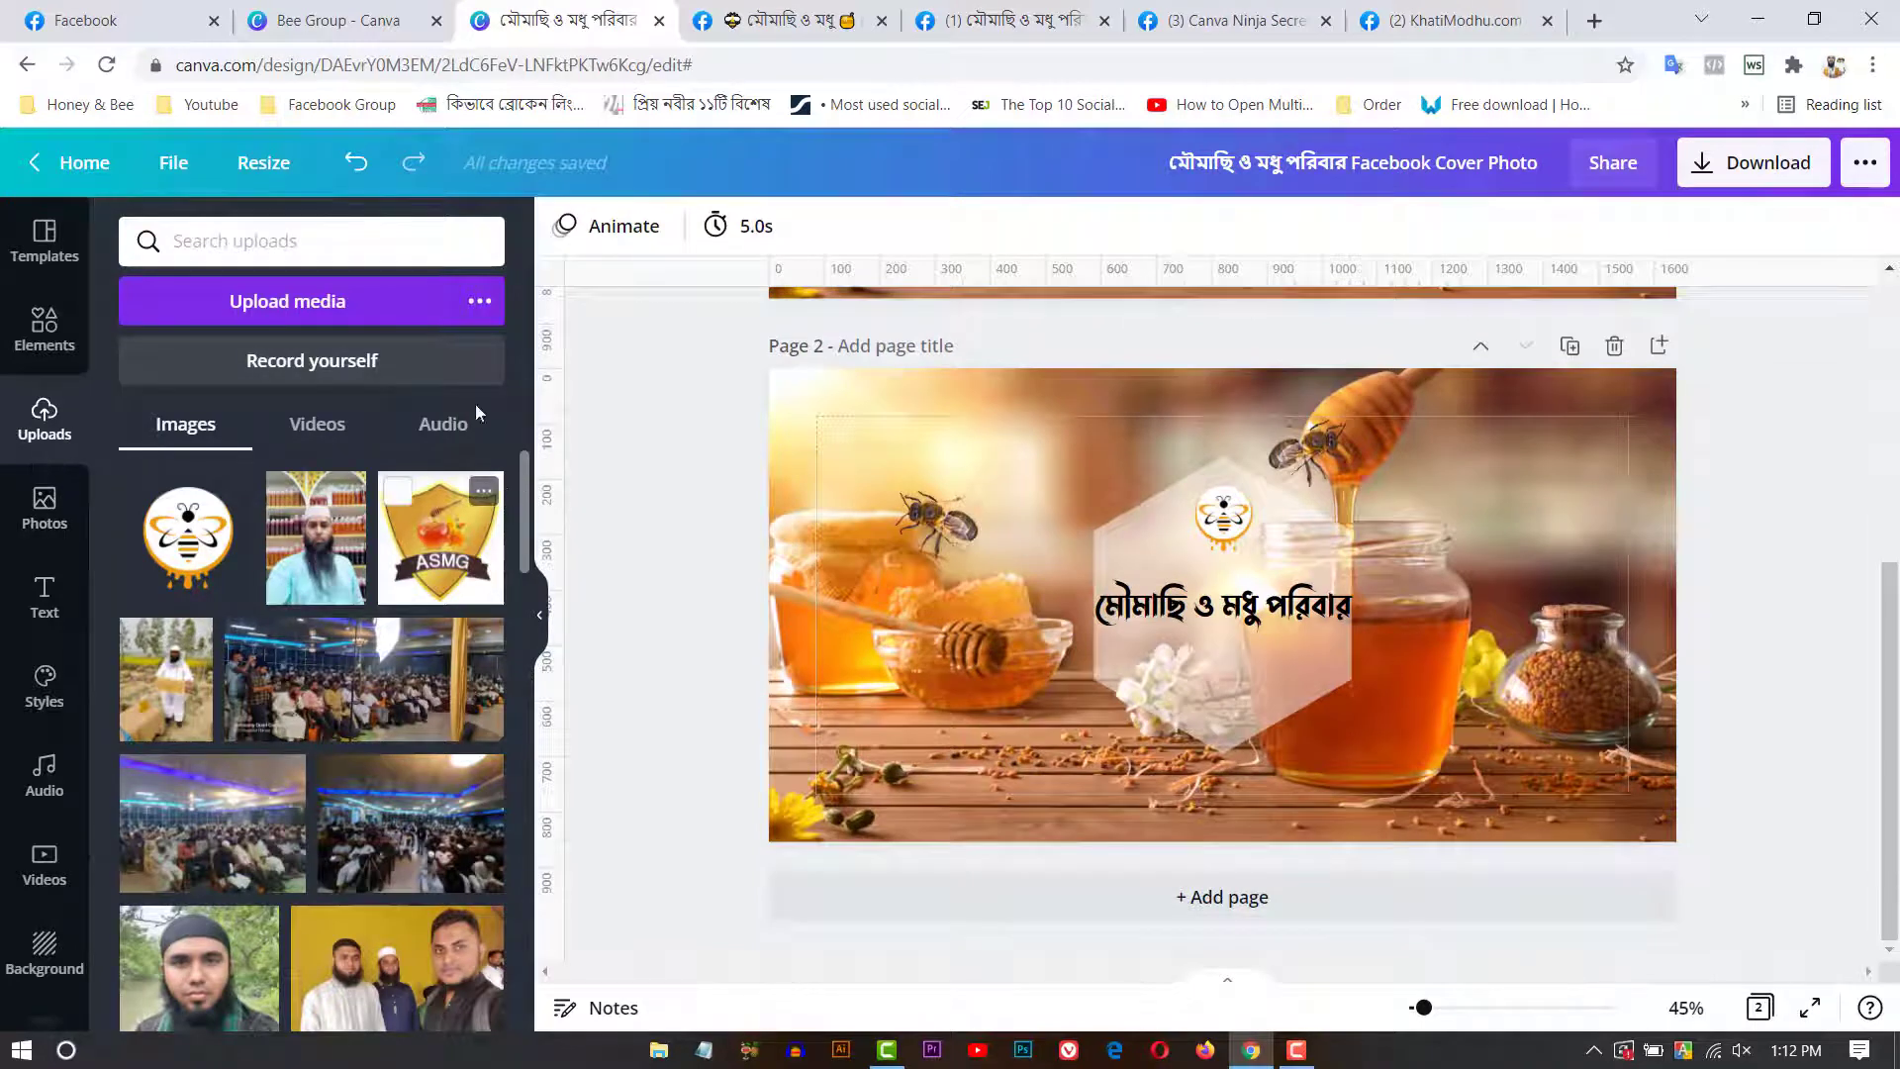
scroll(752, 520, up, 4)
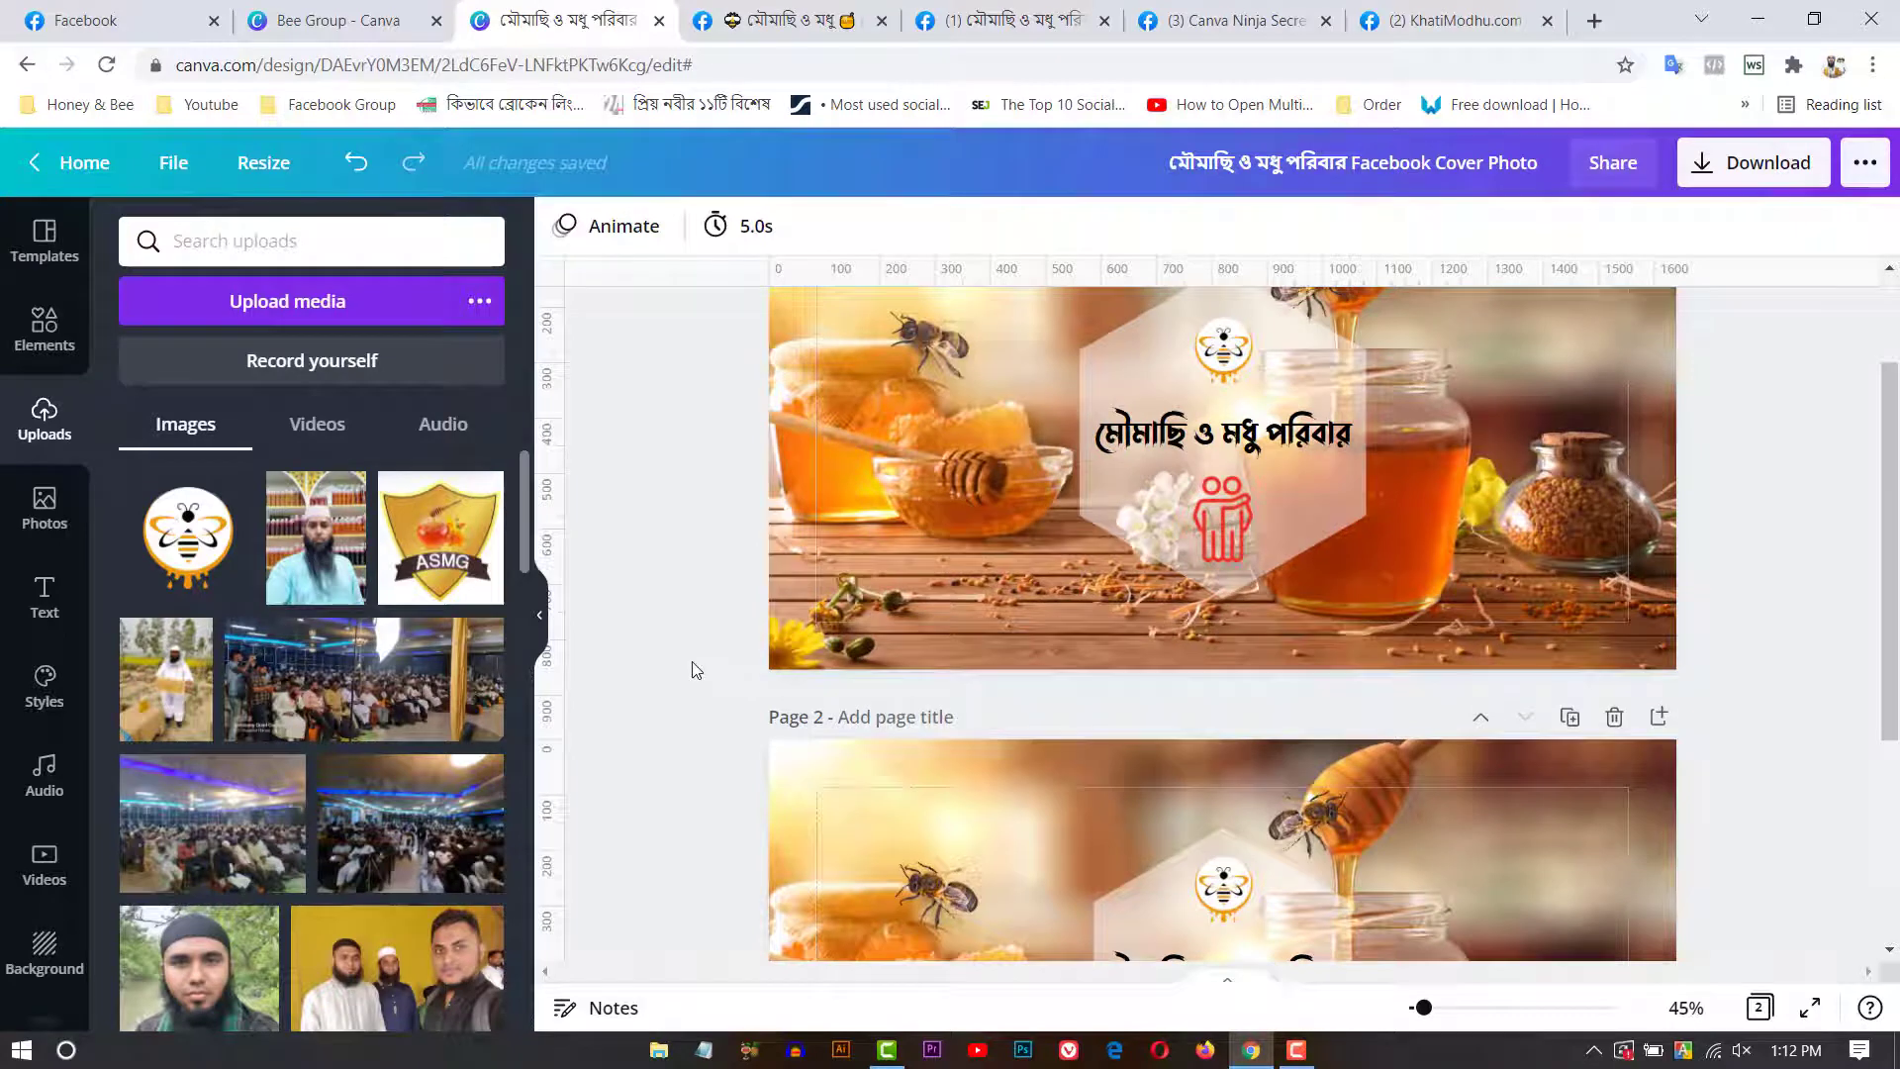
click(1225, 535)
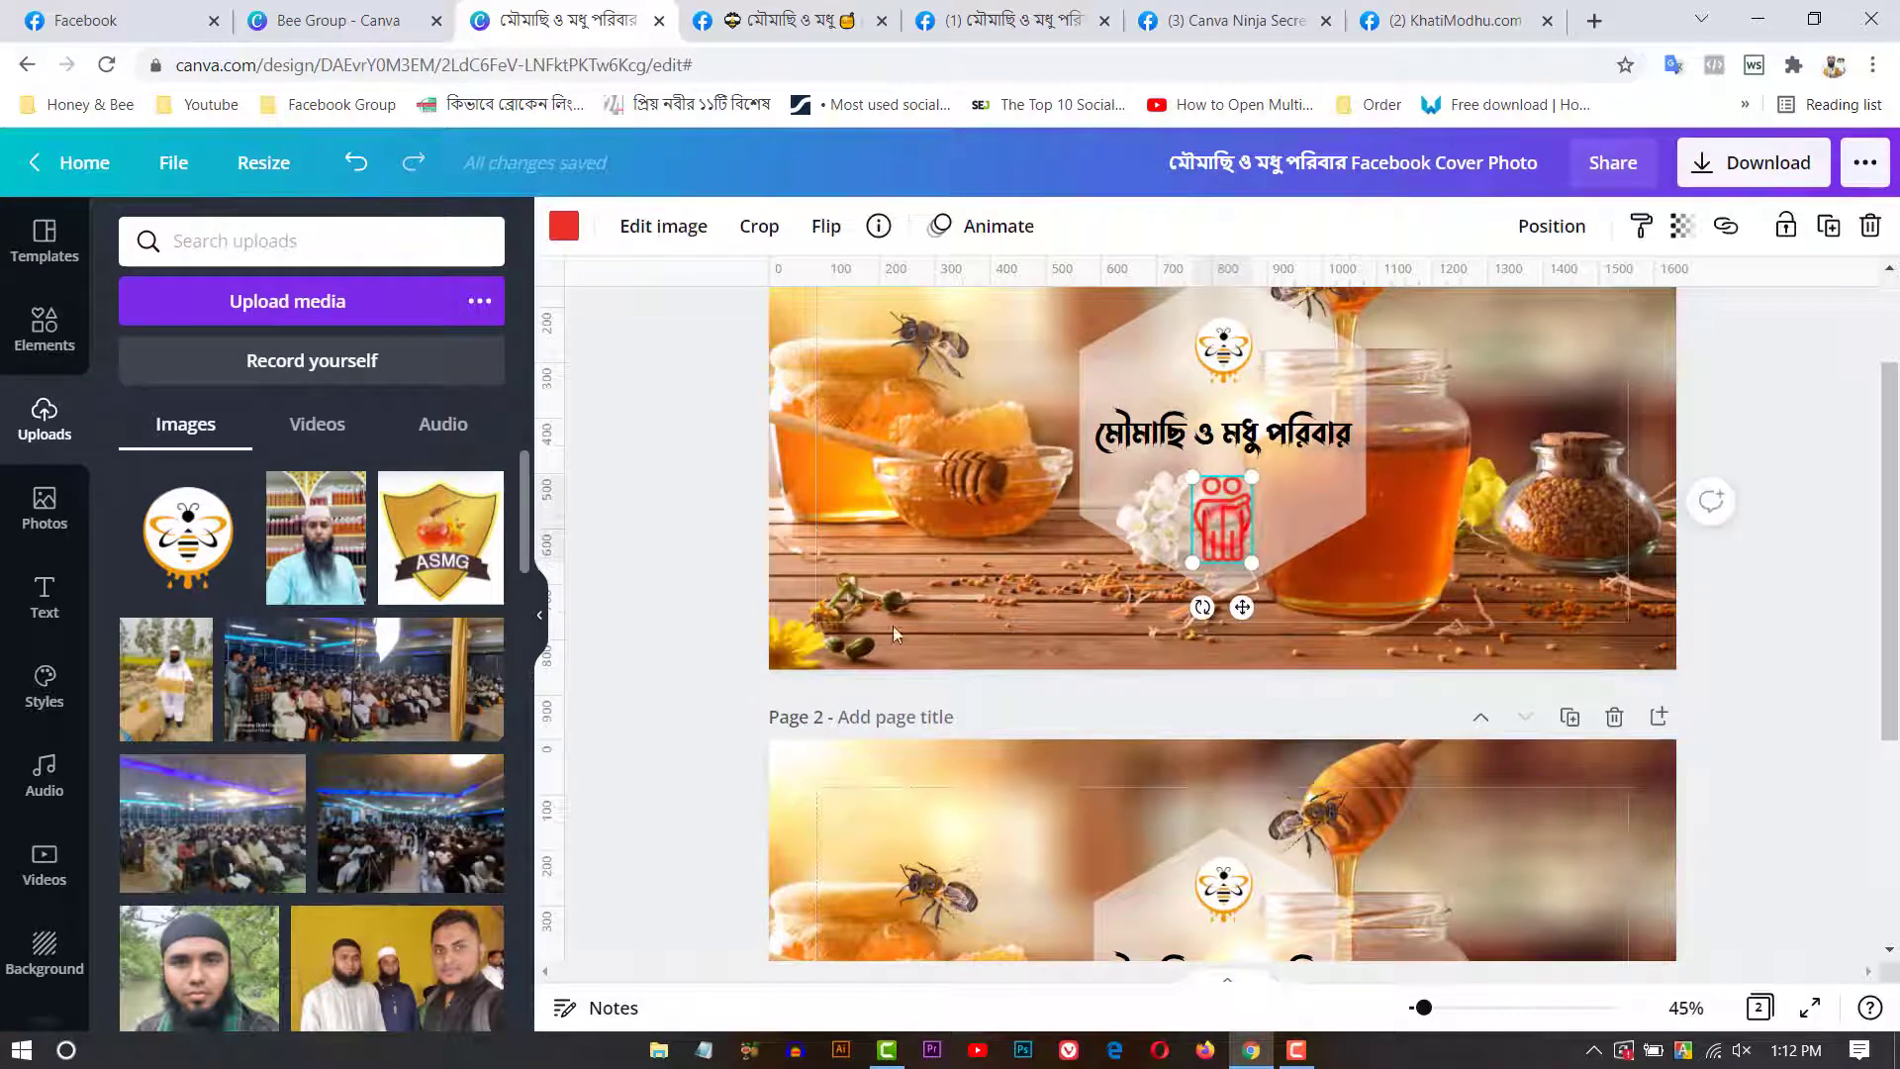
click(44, 324)
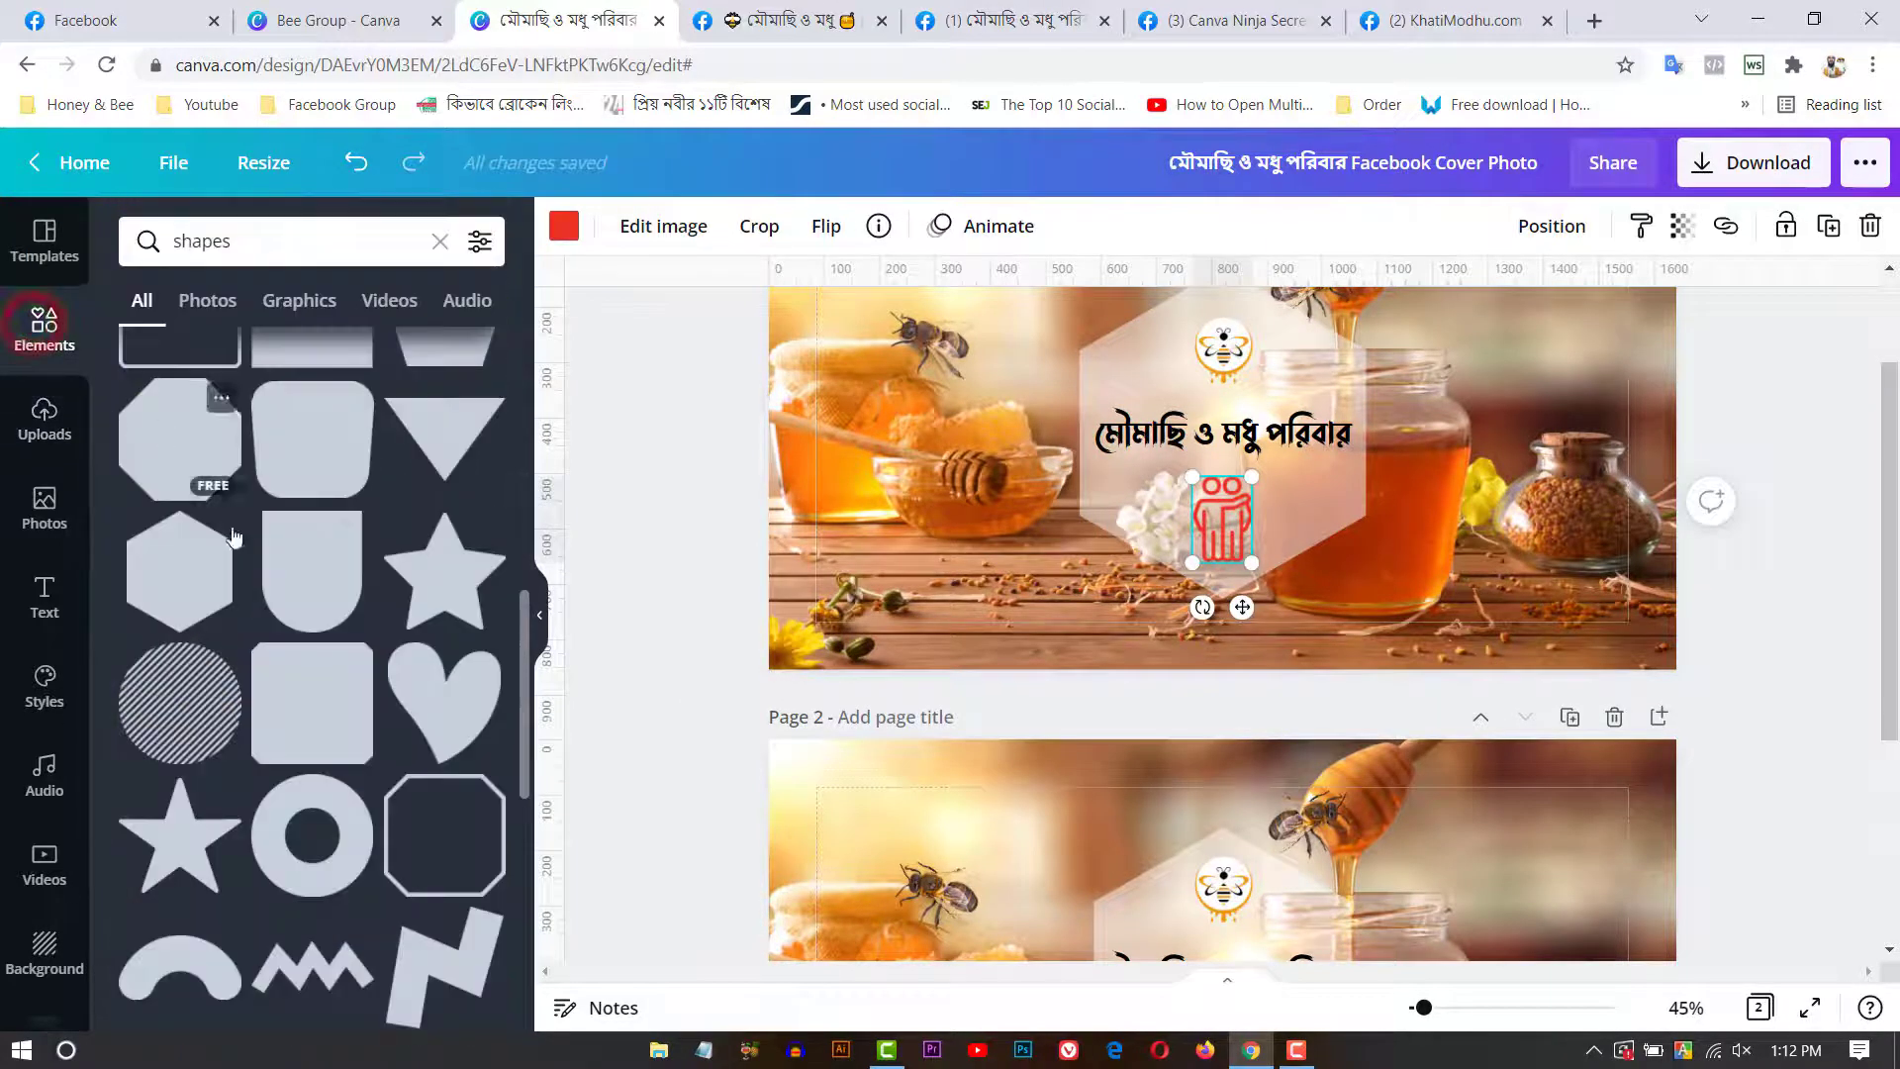
click(292, 241)
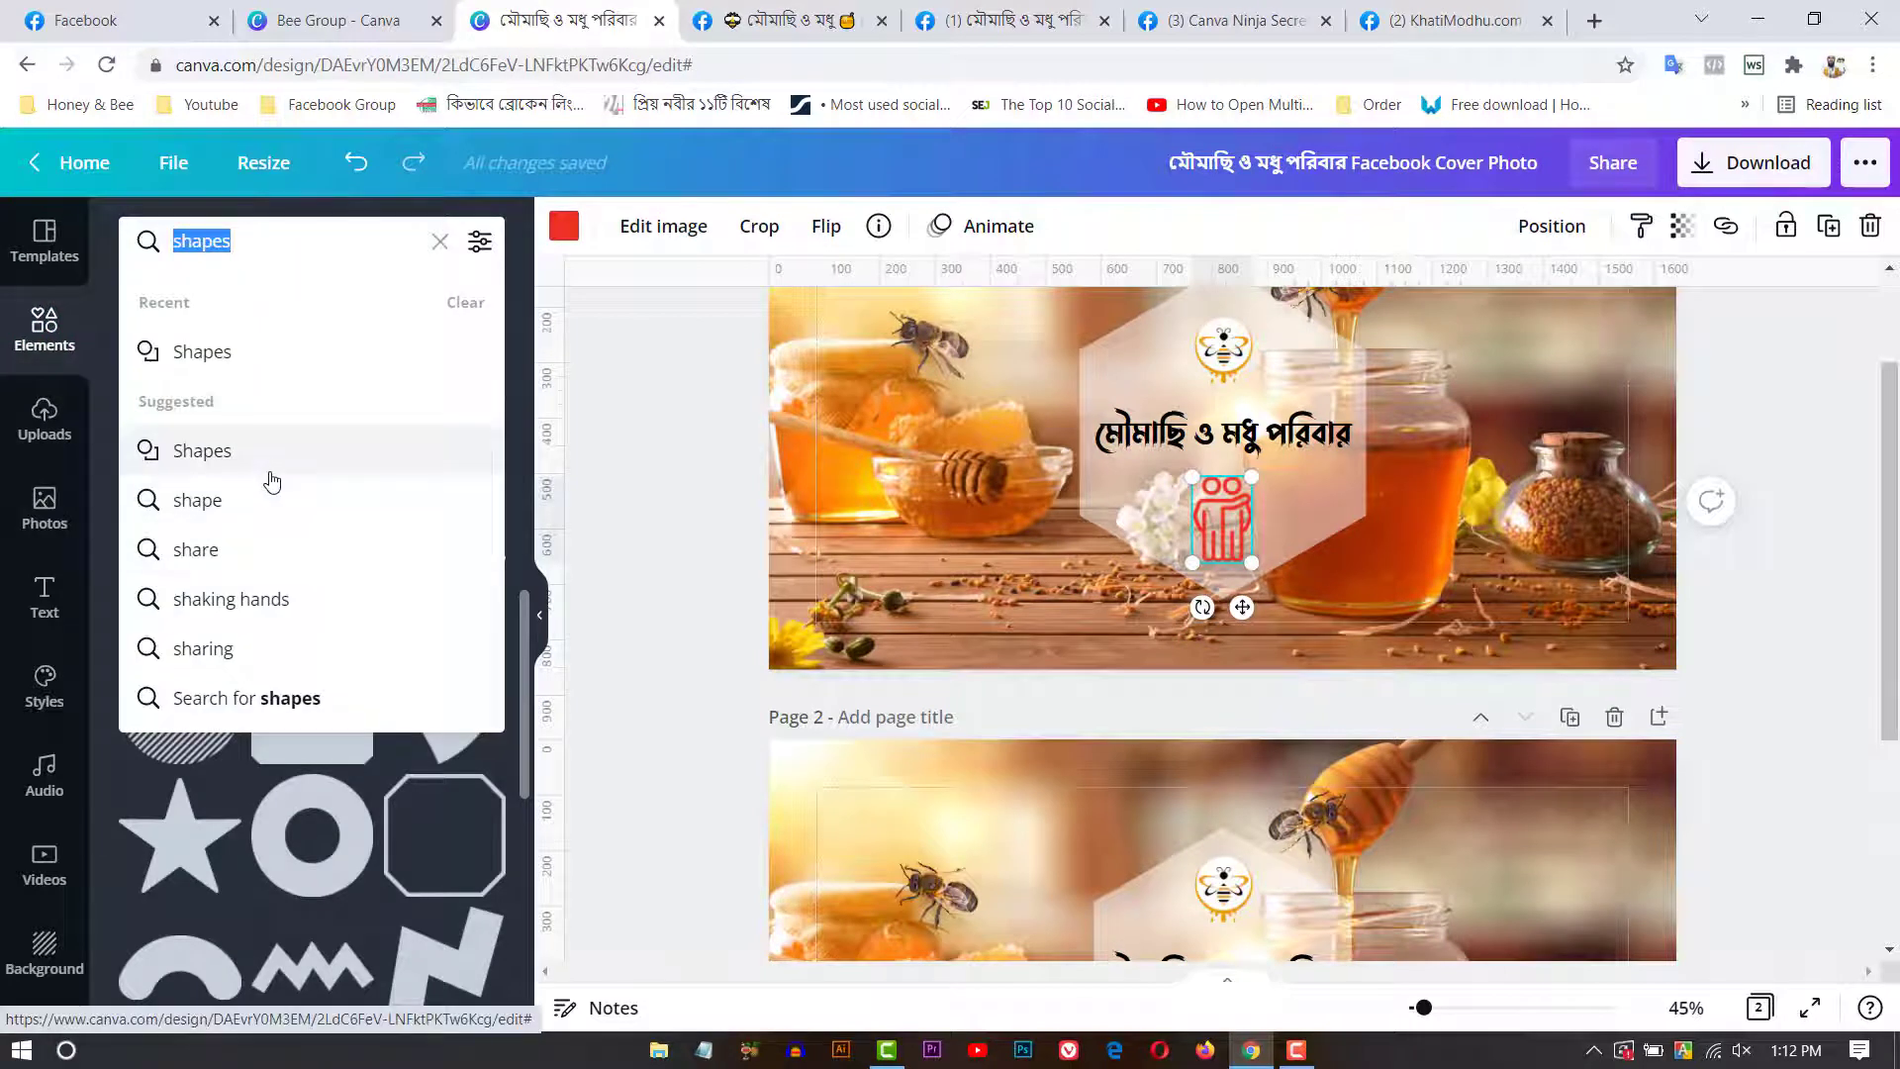
text(friens)
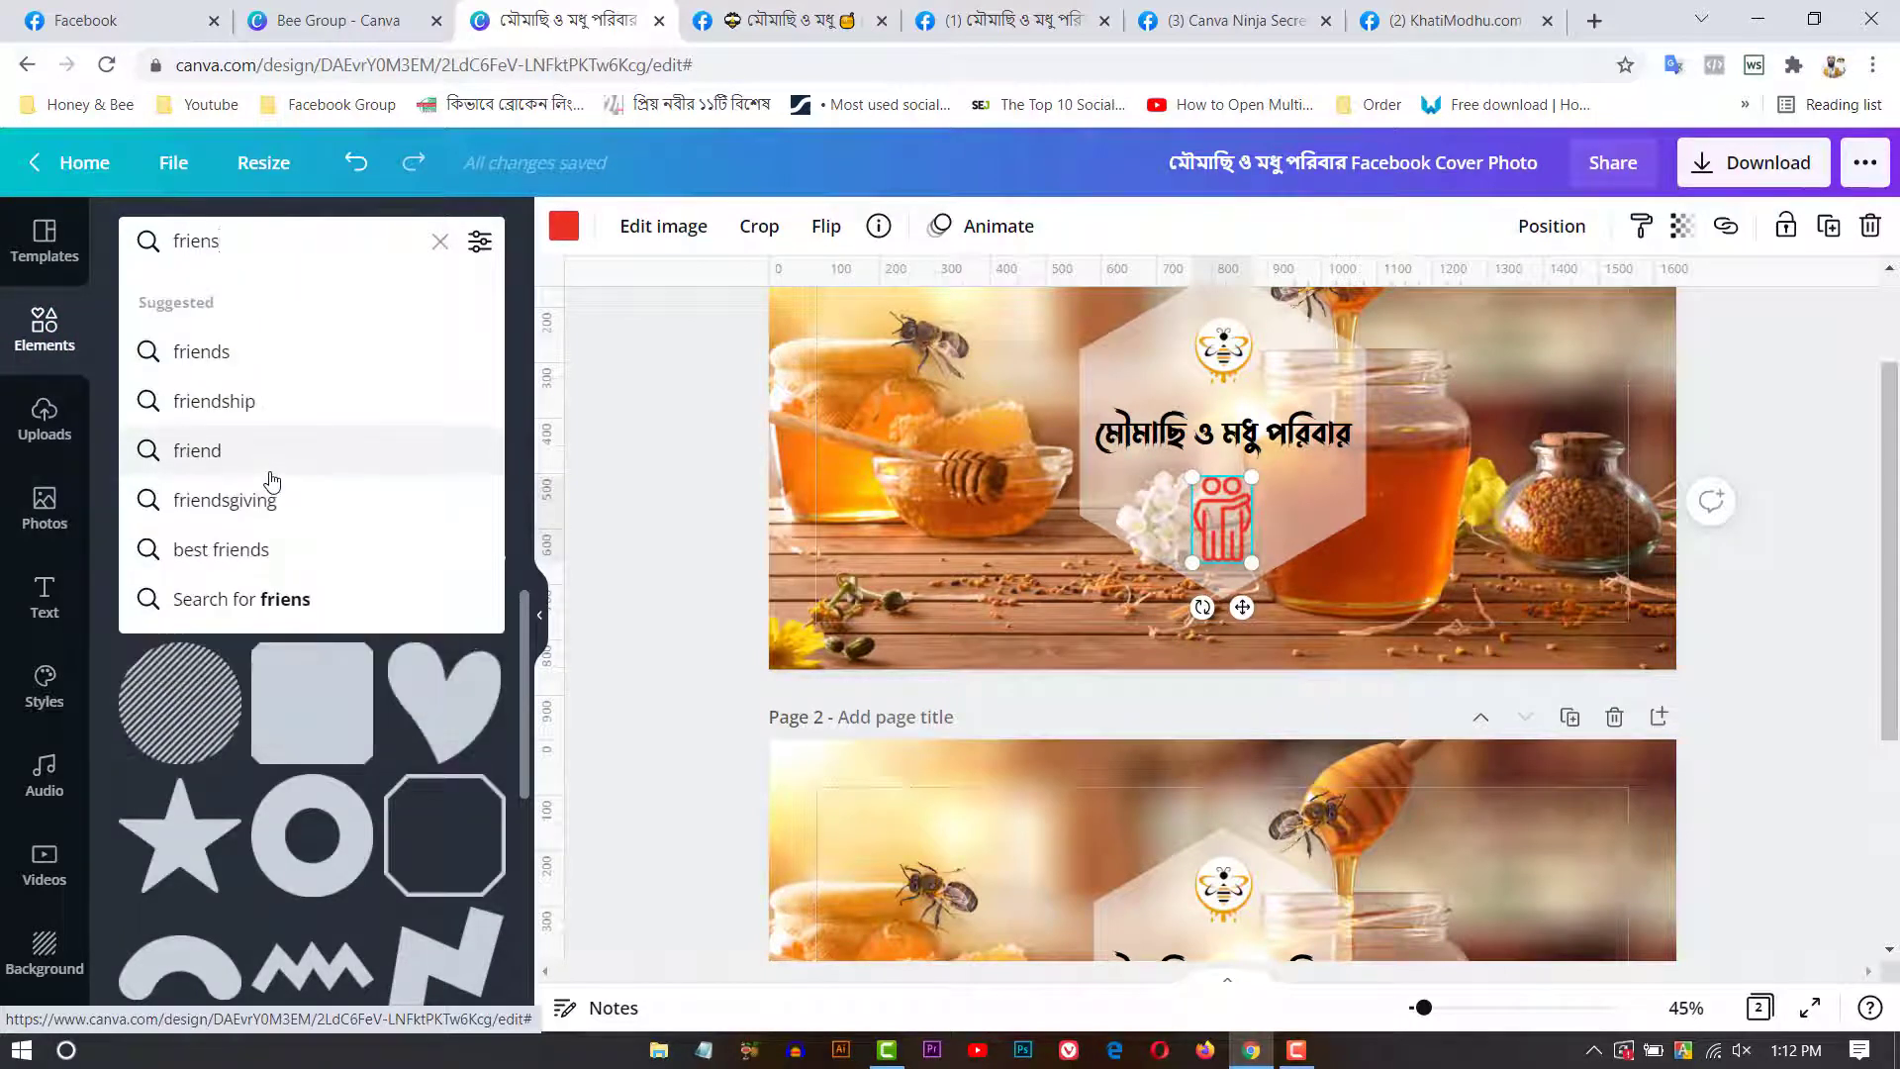
key(BackSpace)
click(242, 362)
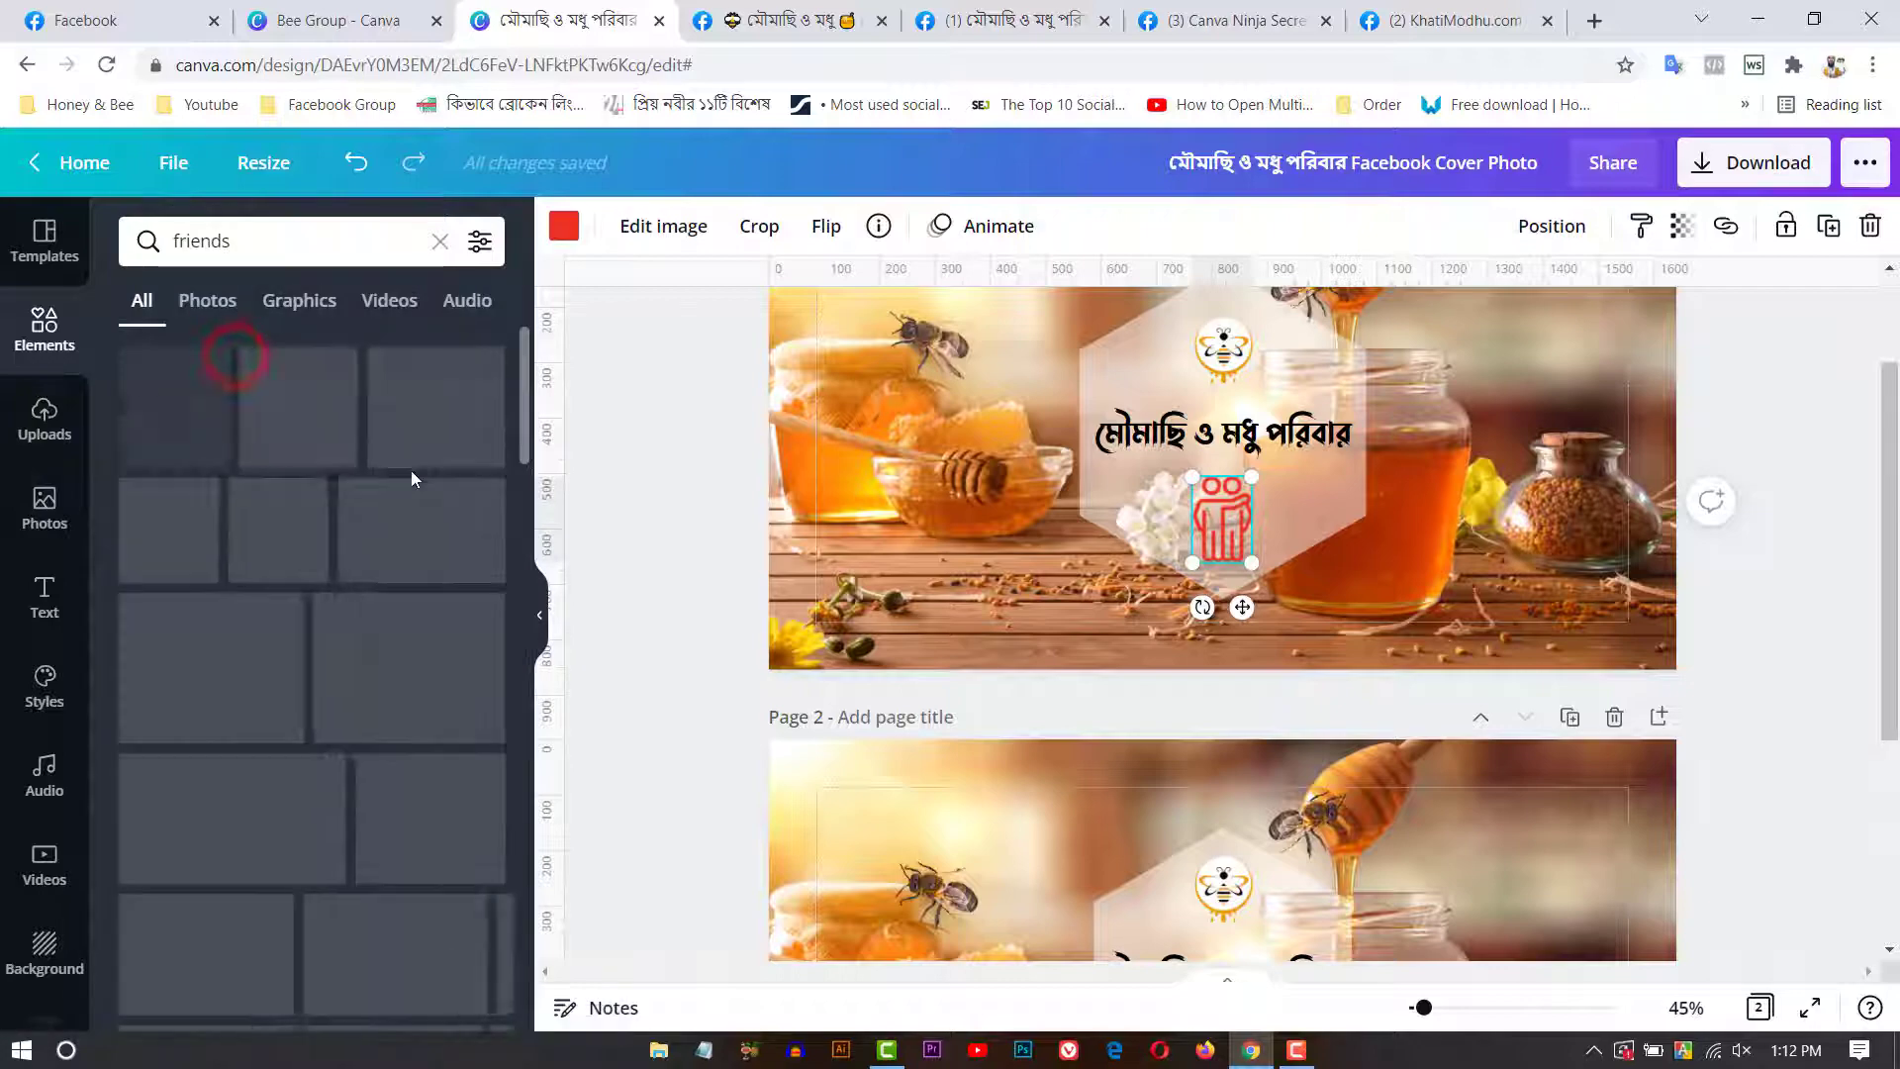
Step: Find the outline icon of two people side by side among the friends graphics and place it below the title on page 2
scroll(376, 702, down, 10)
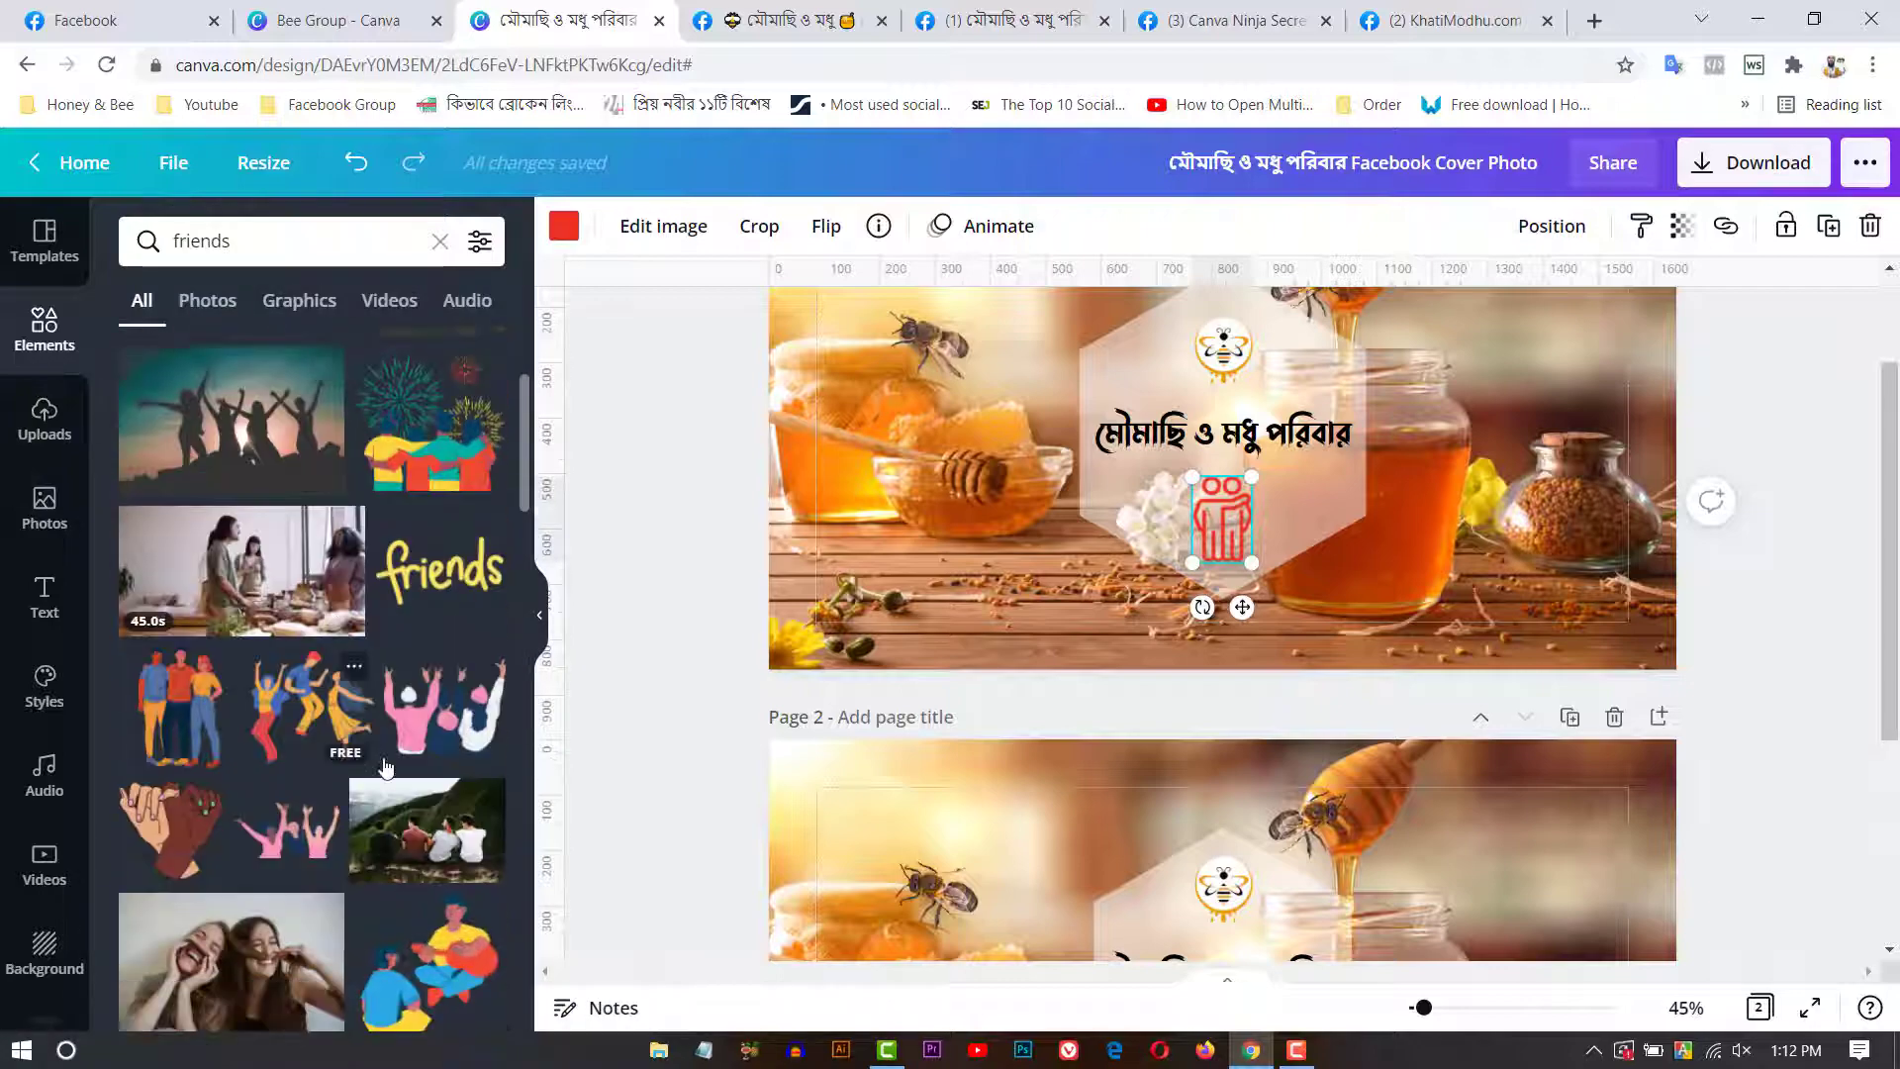
scroll(394, 740, down, 10)
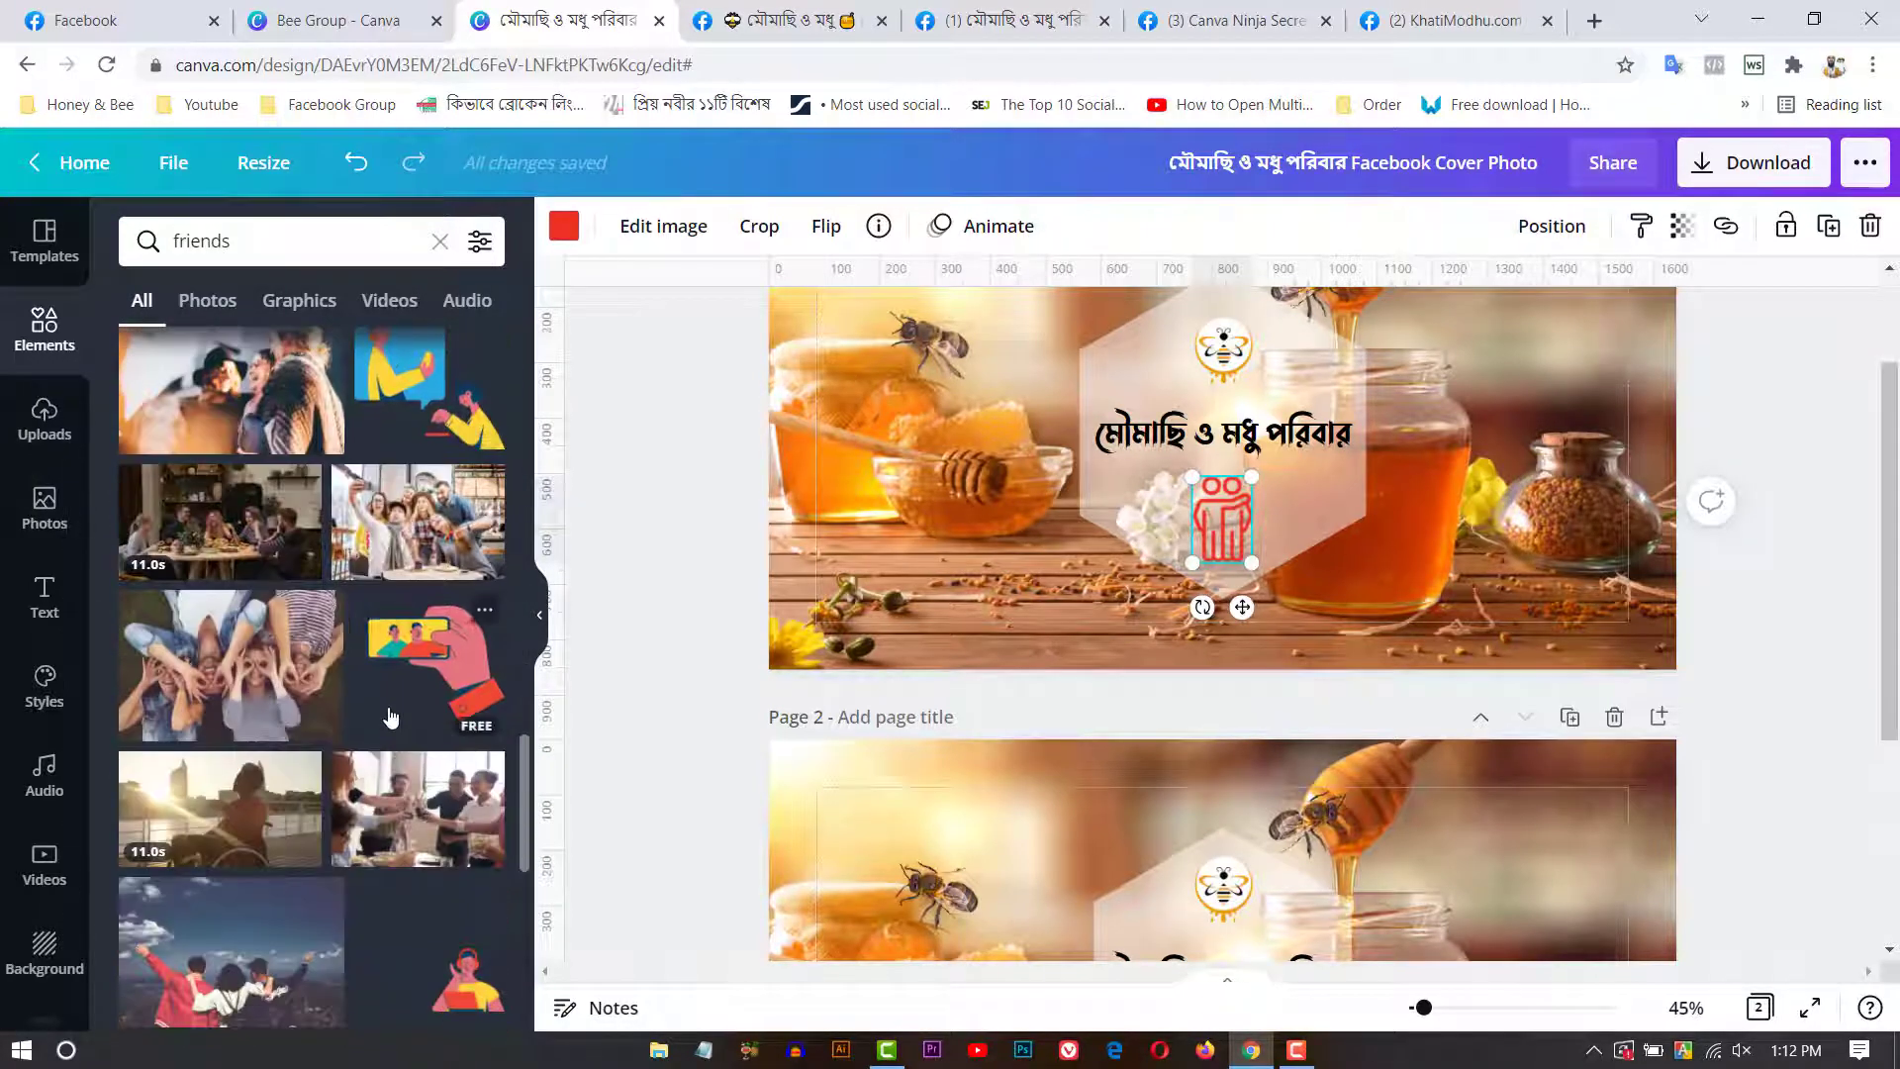
scroll(388, 706, down, 5)
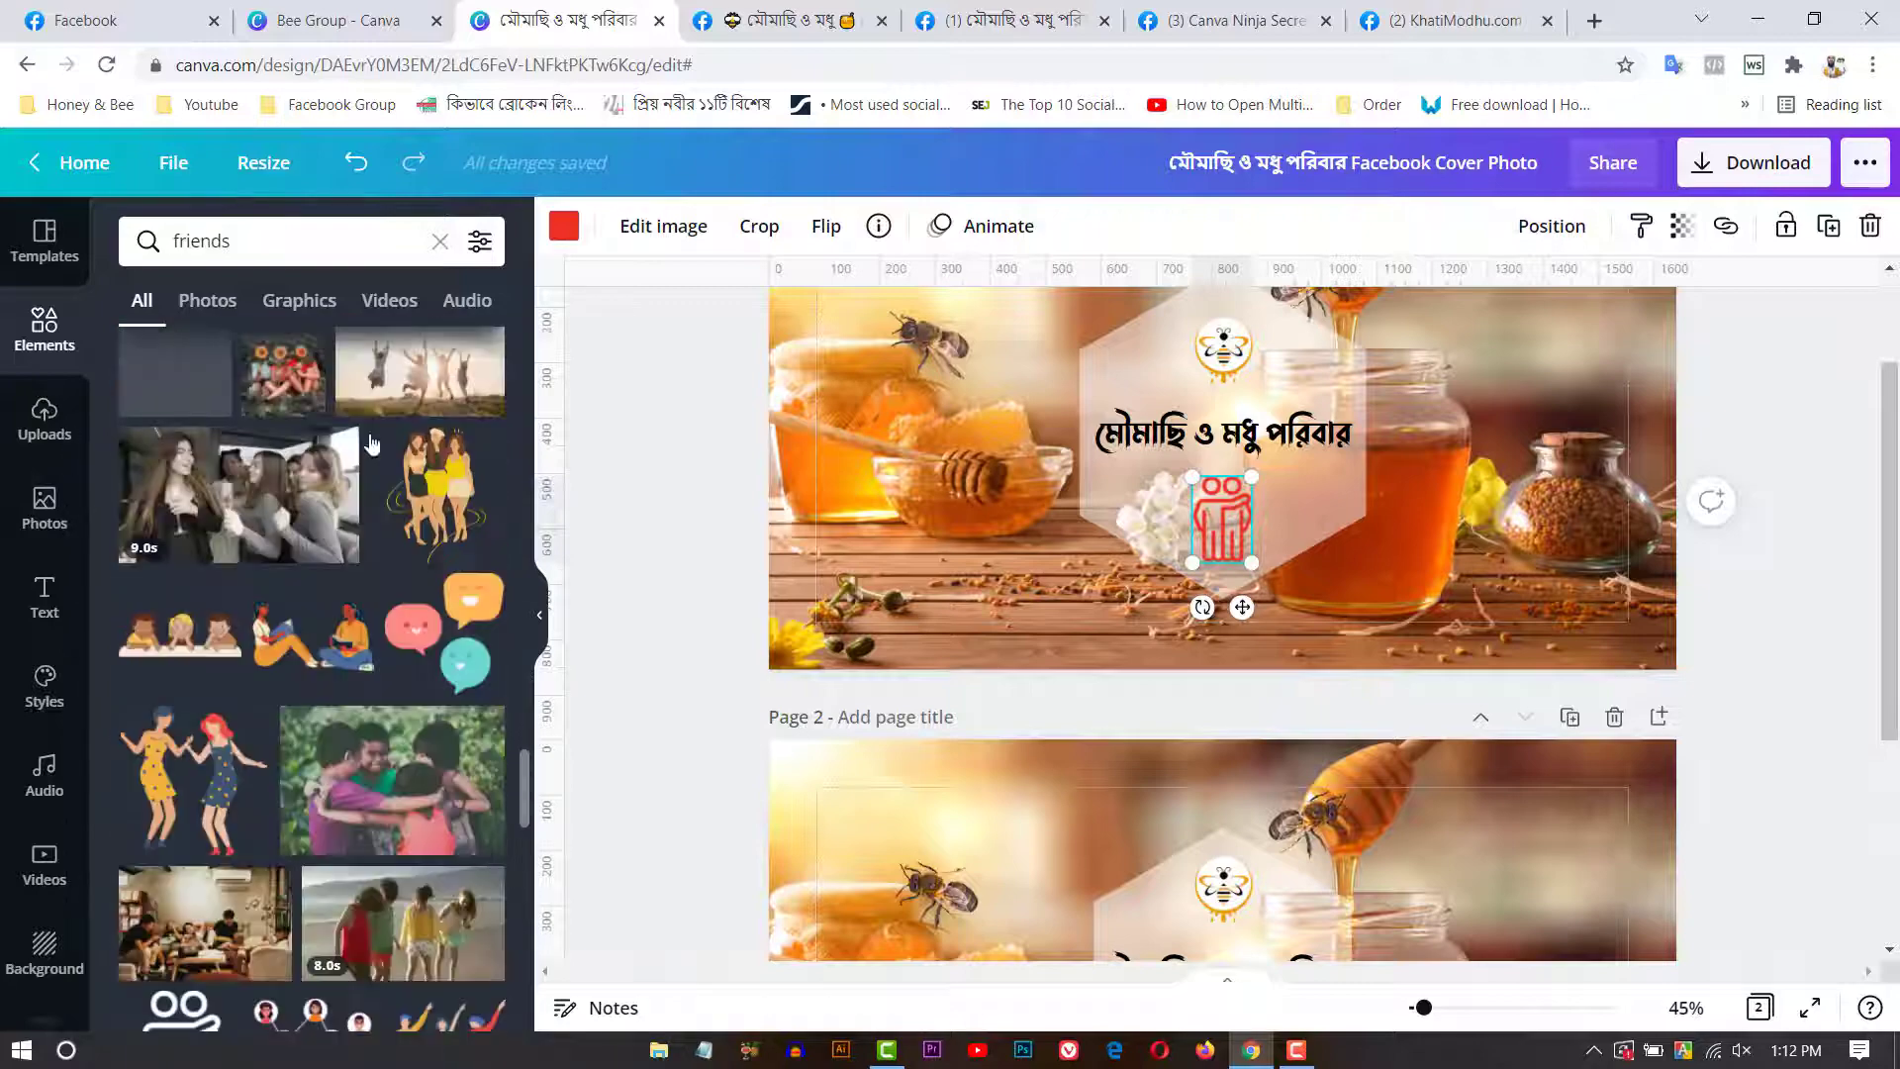
click(293, 300)
scroll(347, 693, down, 10)
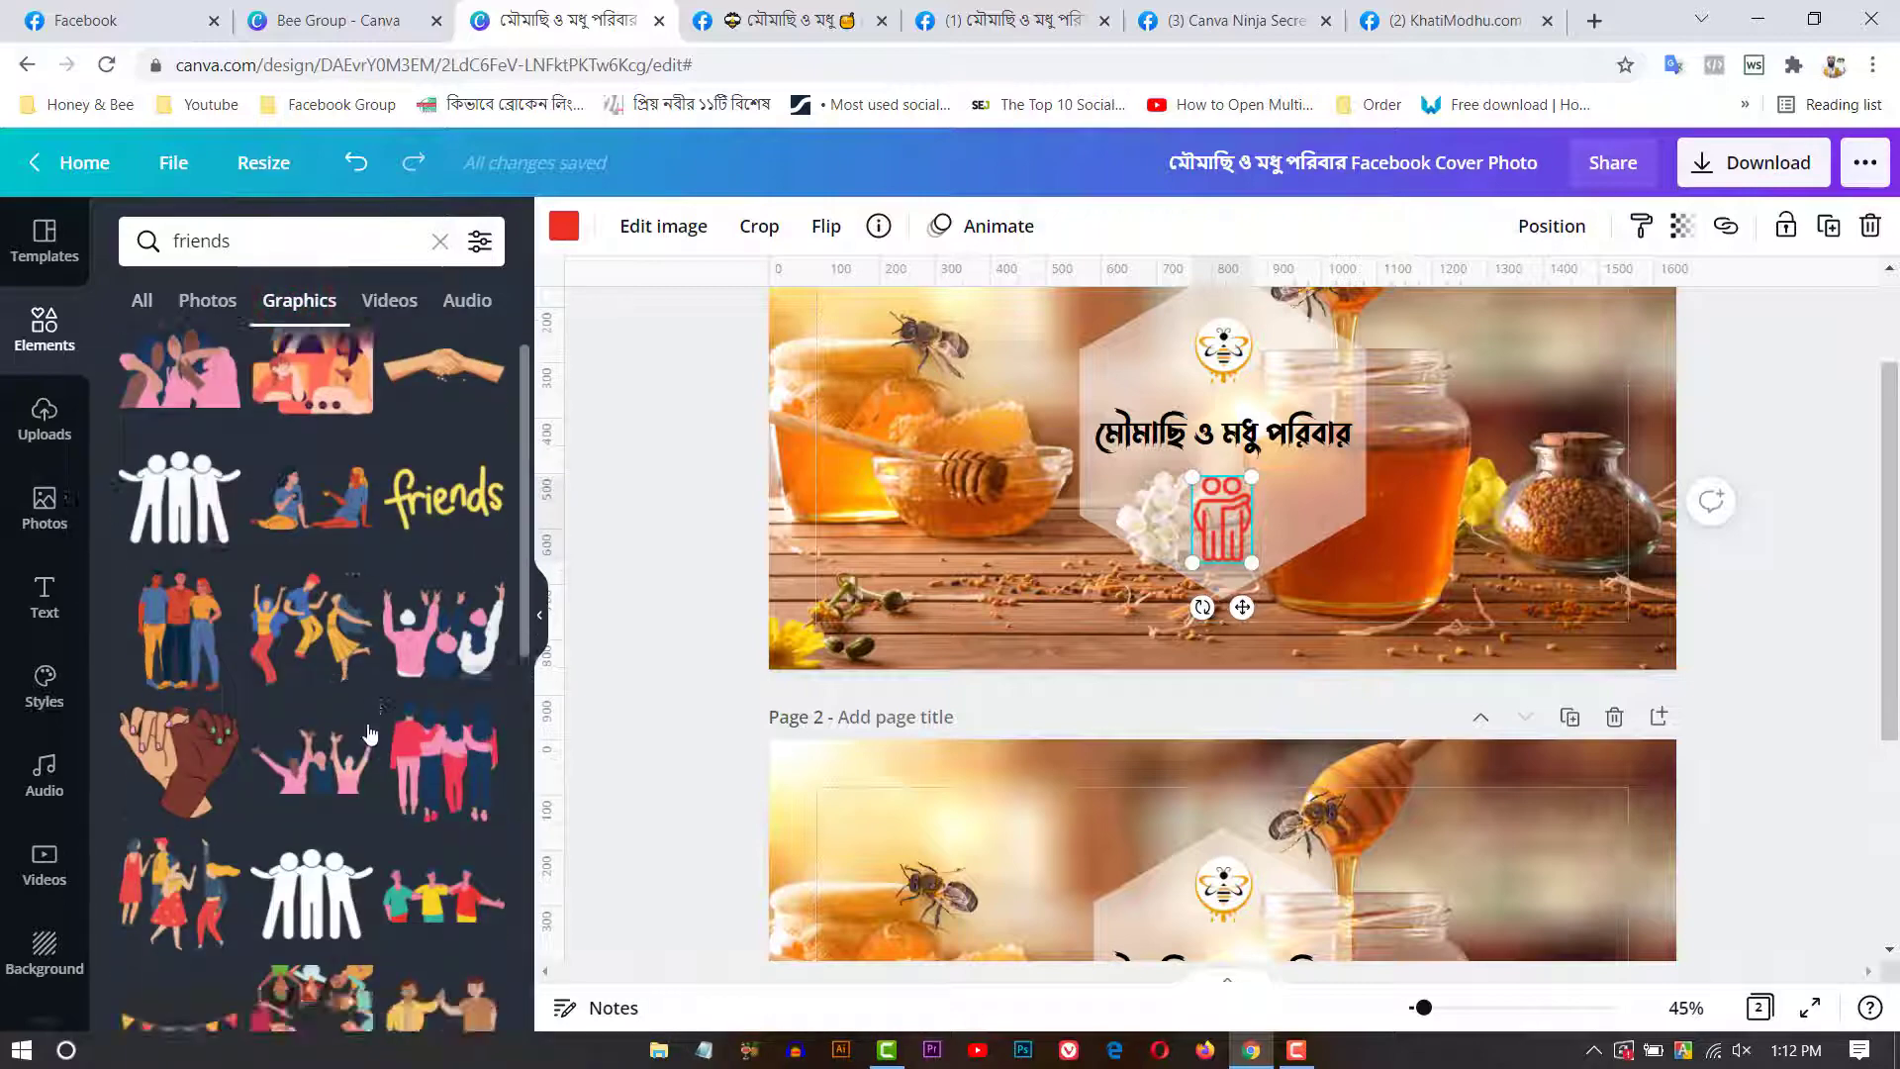
scroll(1260, 729, down, 4)
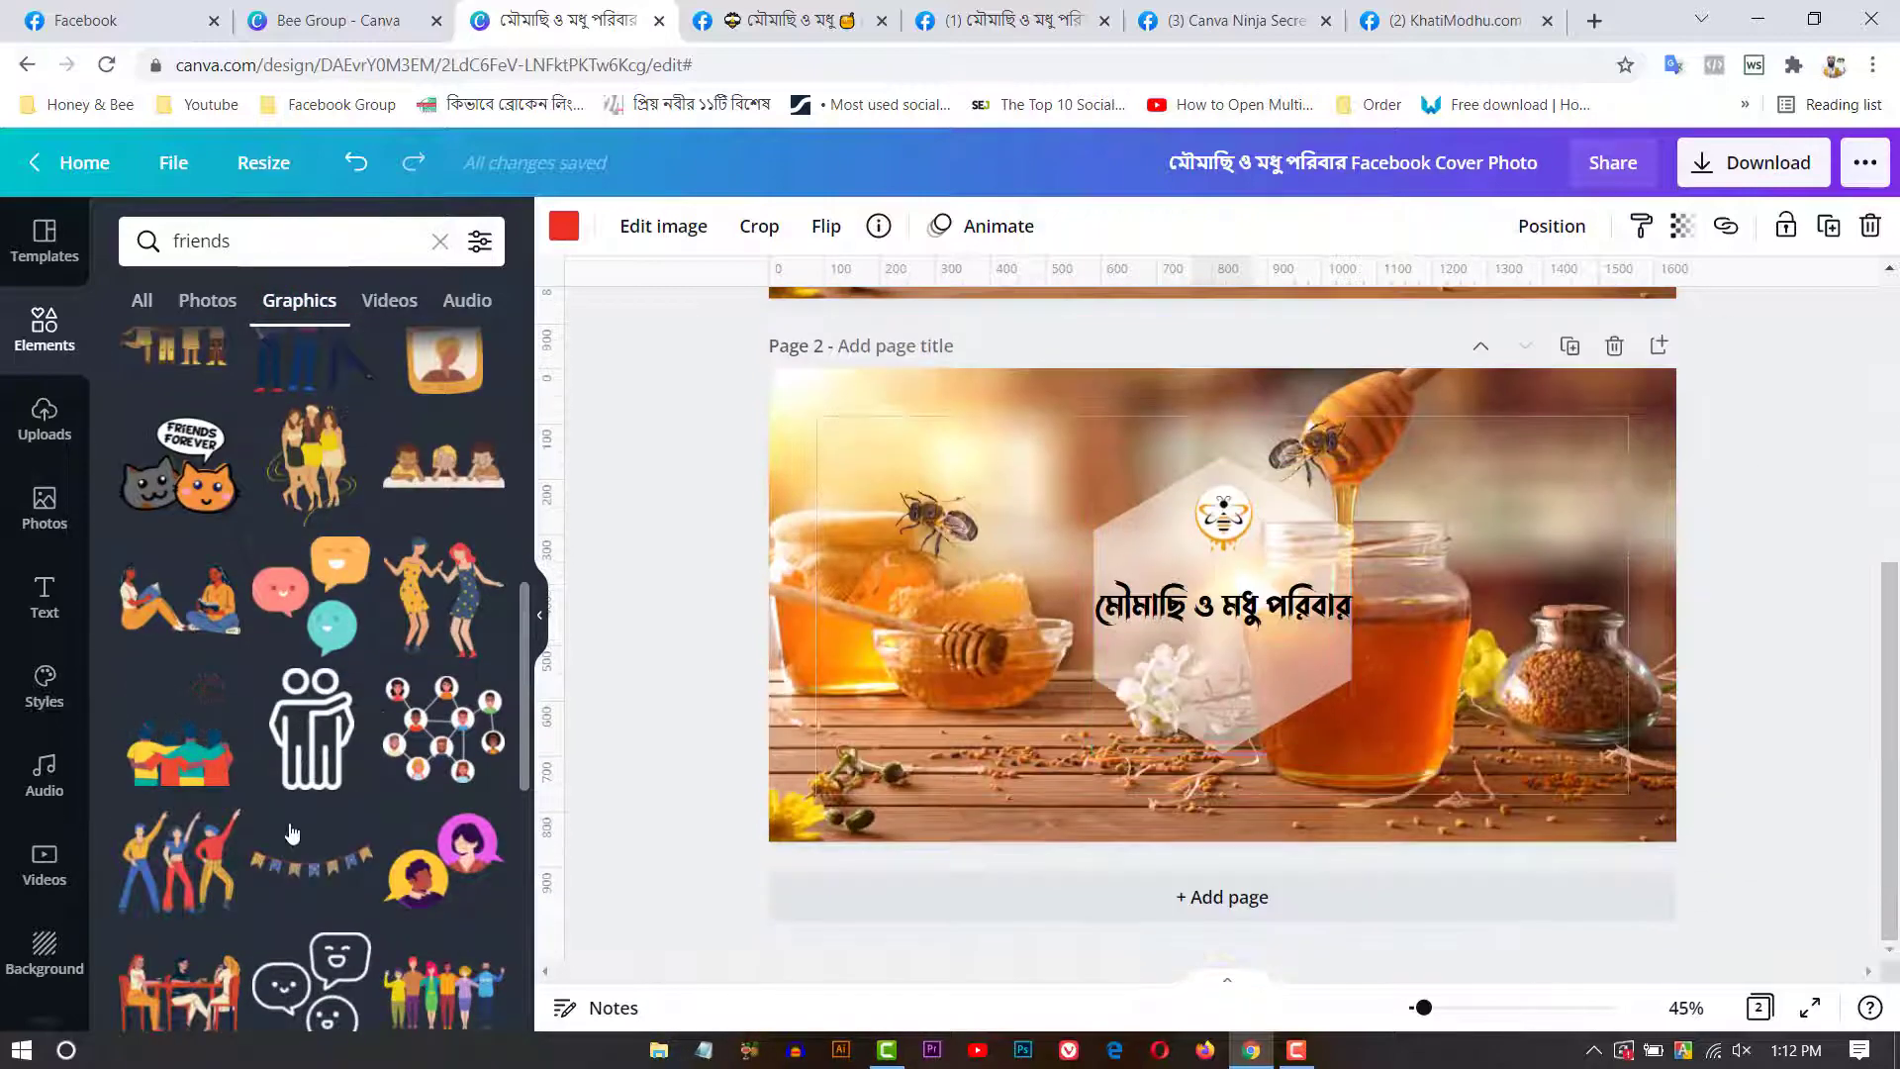
drag(278, 720, 1239, 699)
Step: Recolor the two-people icon on page 2 with the pinkish-red brand color
click(564, 226)
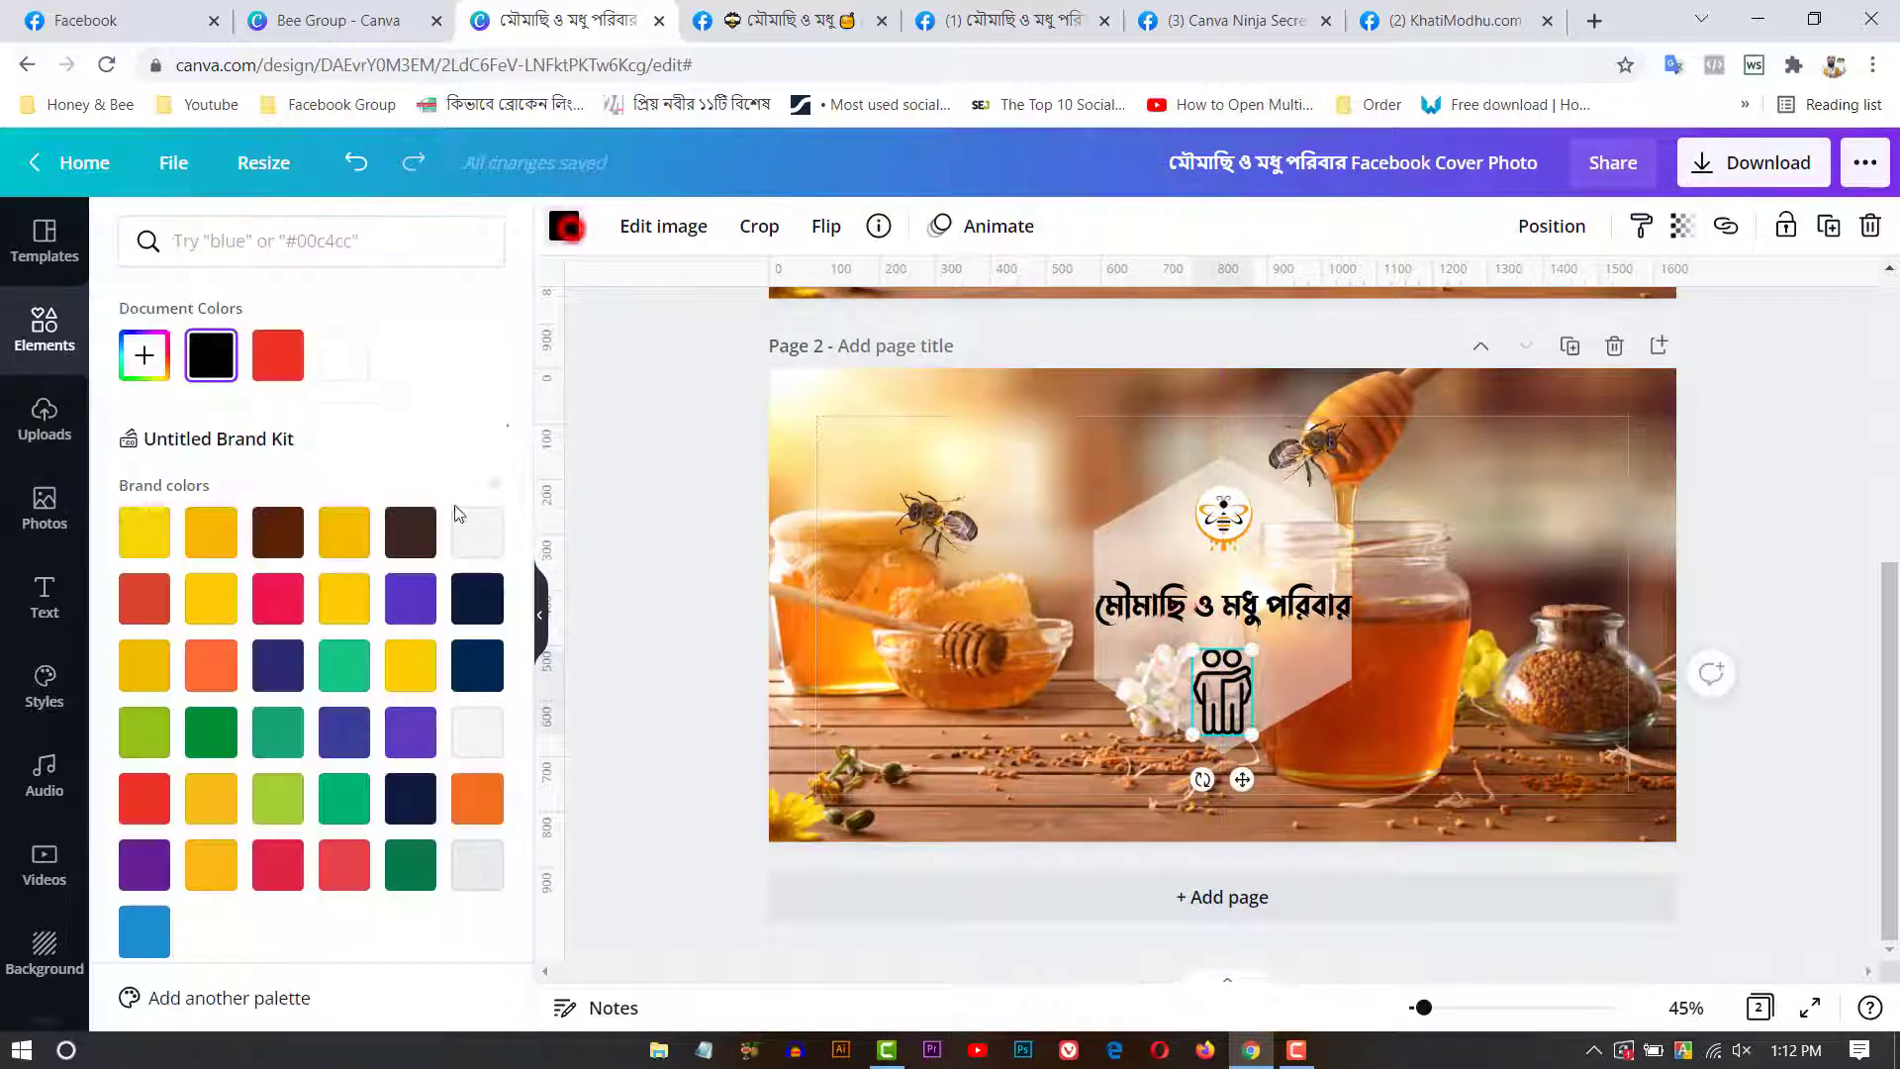
click(280, 598)
click(659, 607)
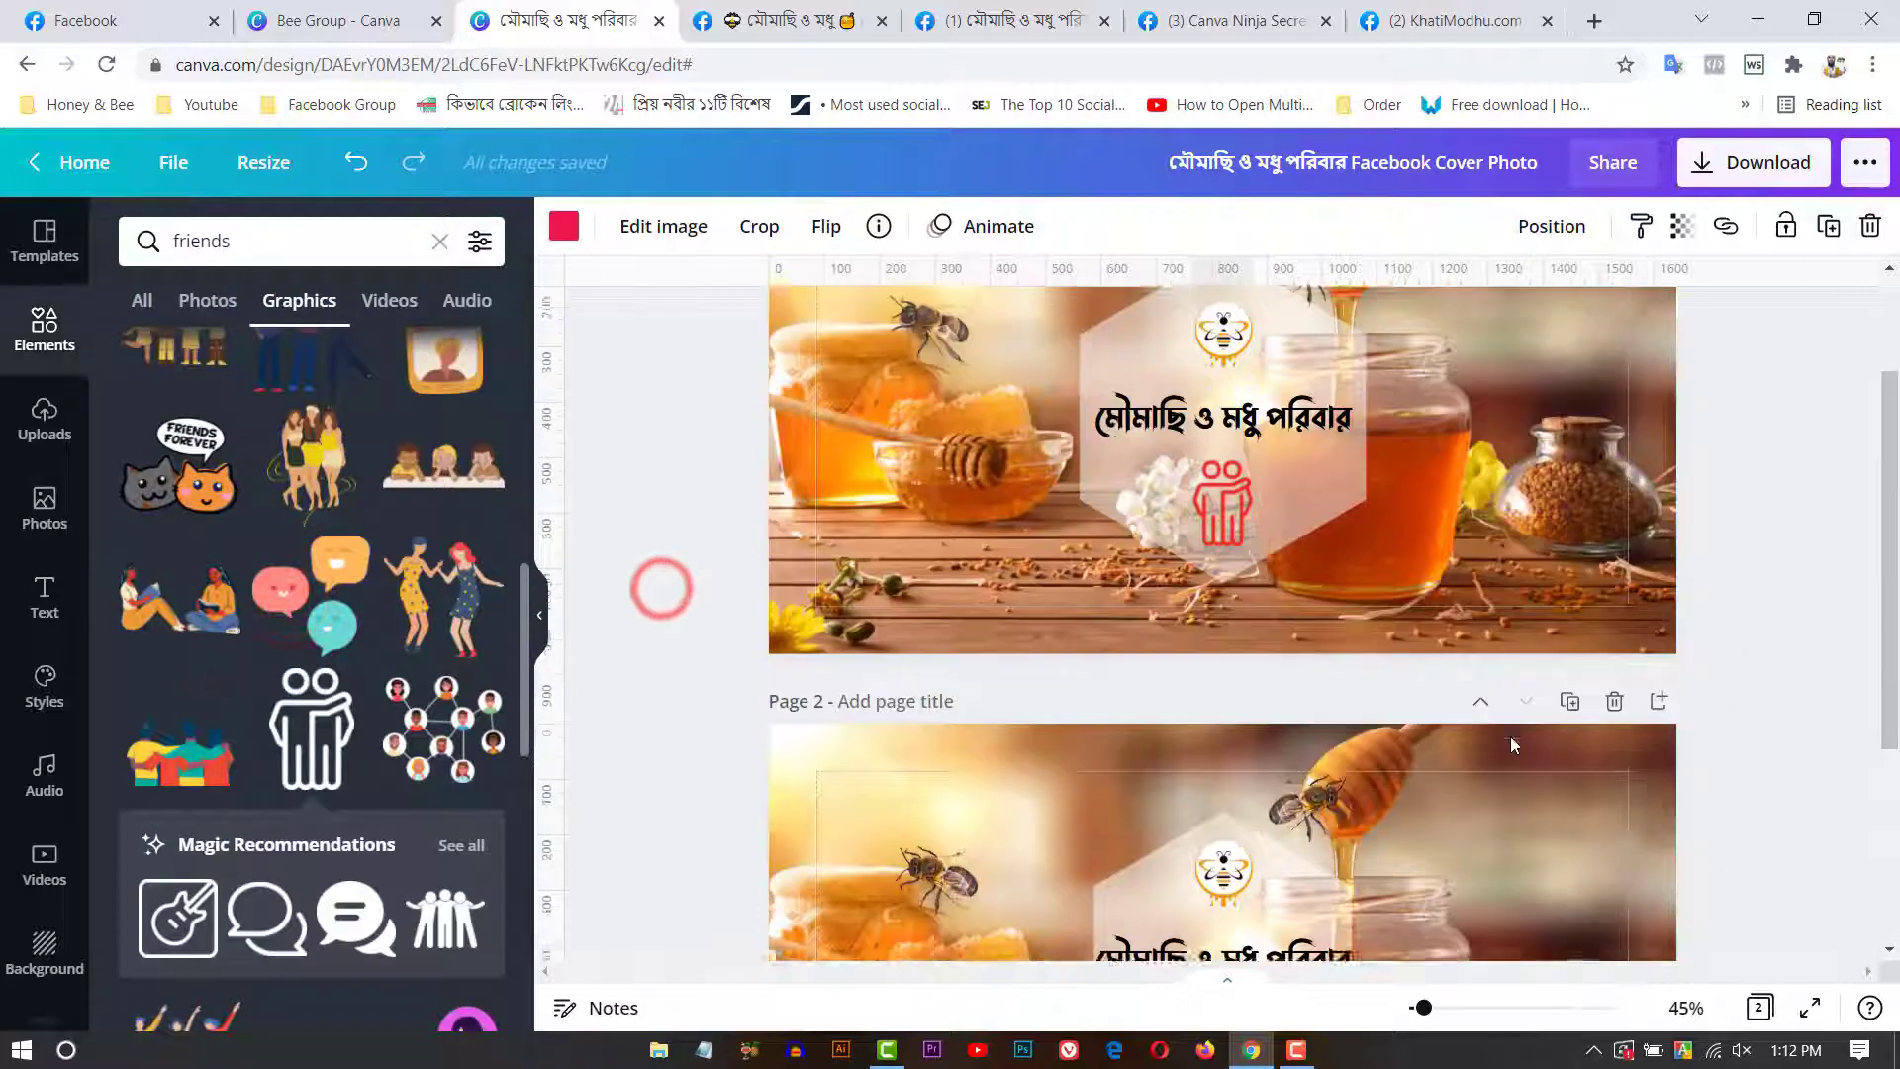
click(1728, 569)
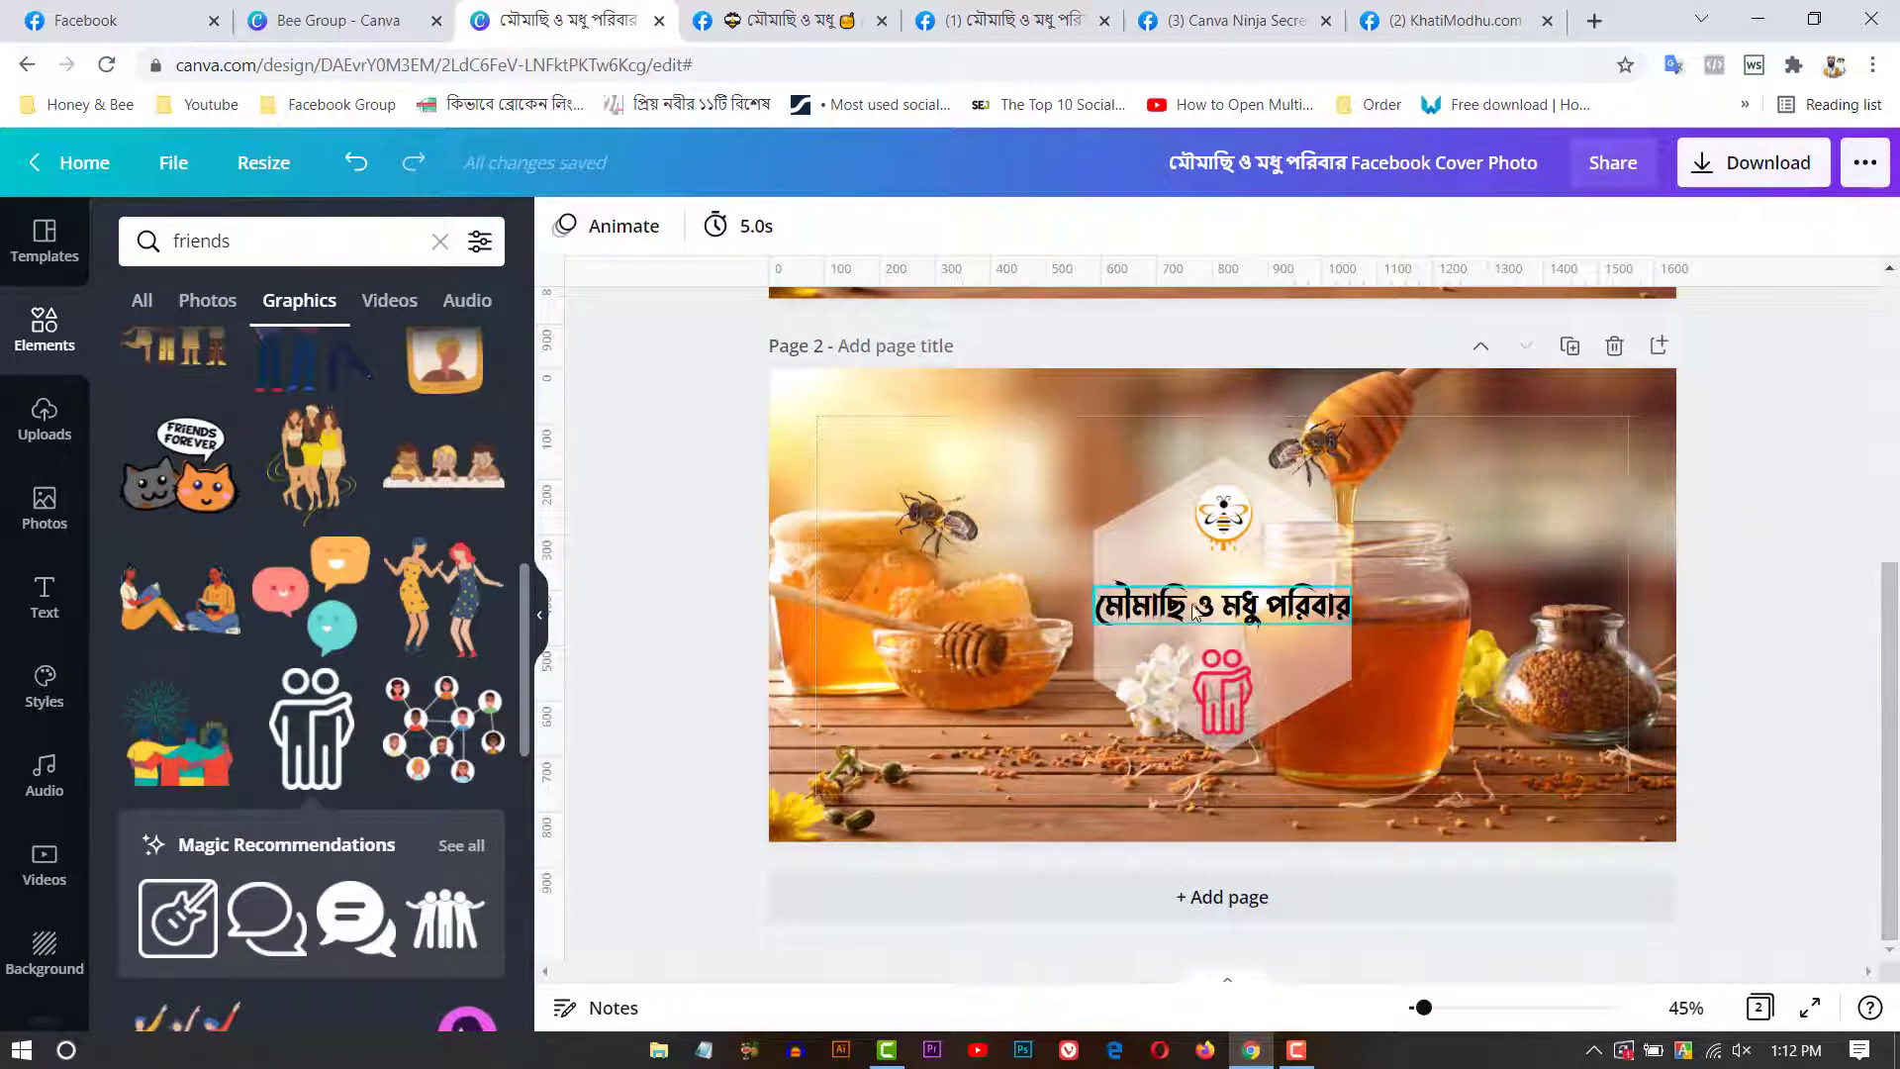
Step: Enlarge the translucent hexagon on page 2 slightly and realign it to the center and middle of the page
click(1295, 650)
click(1136, 531)
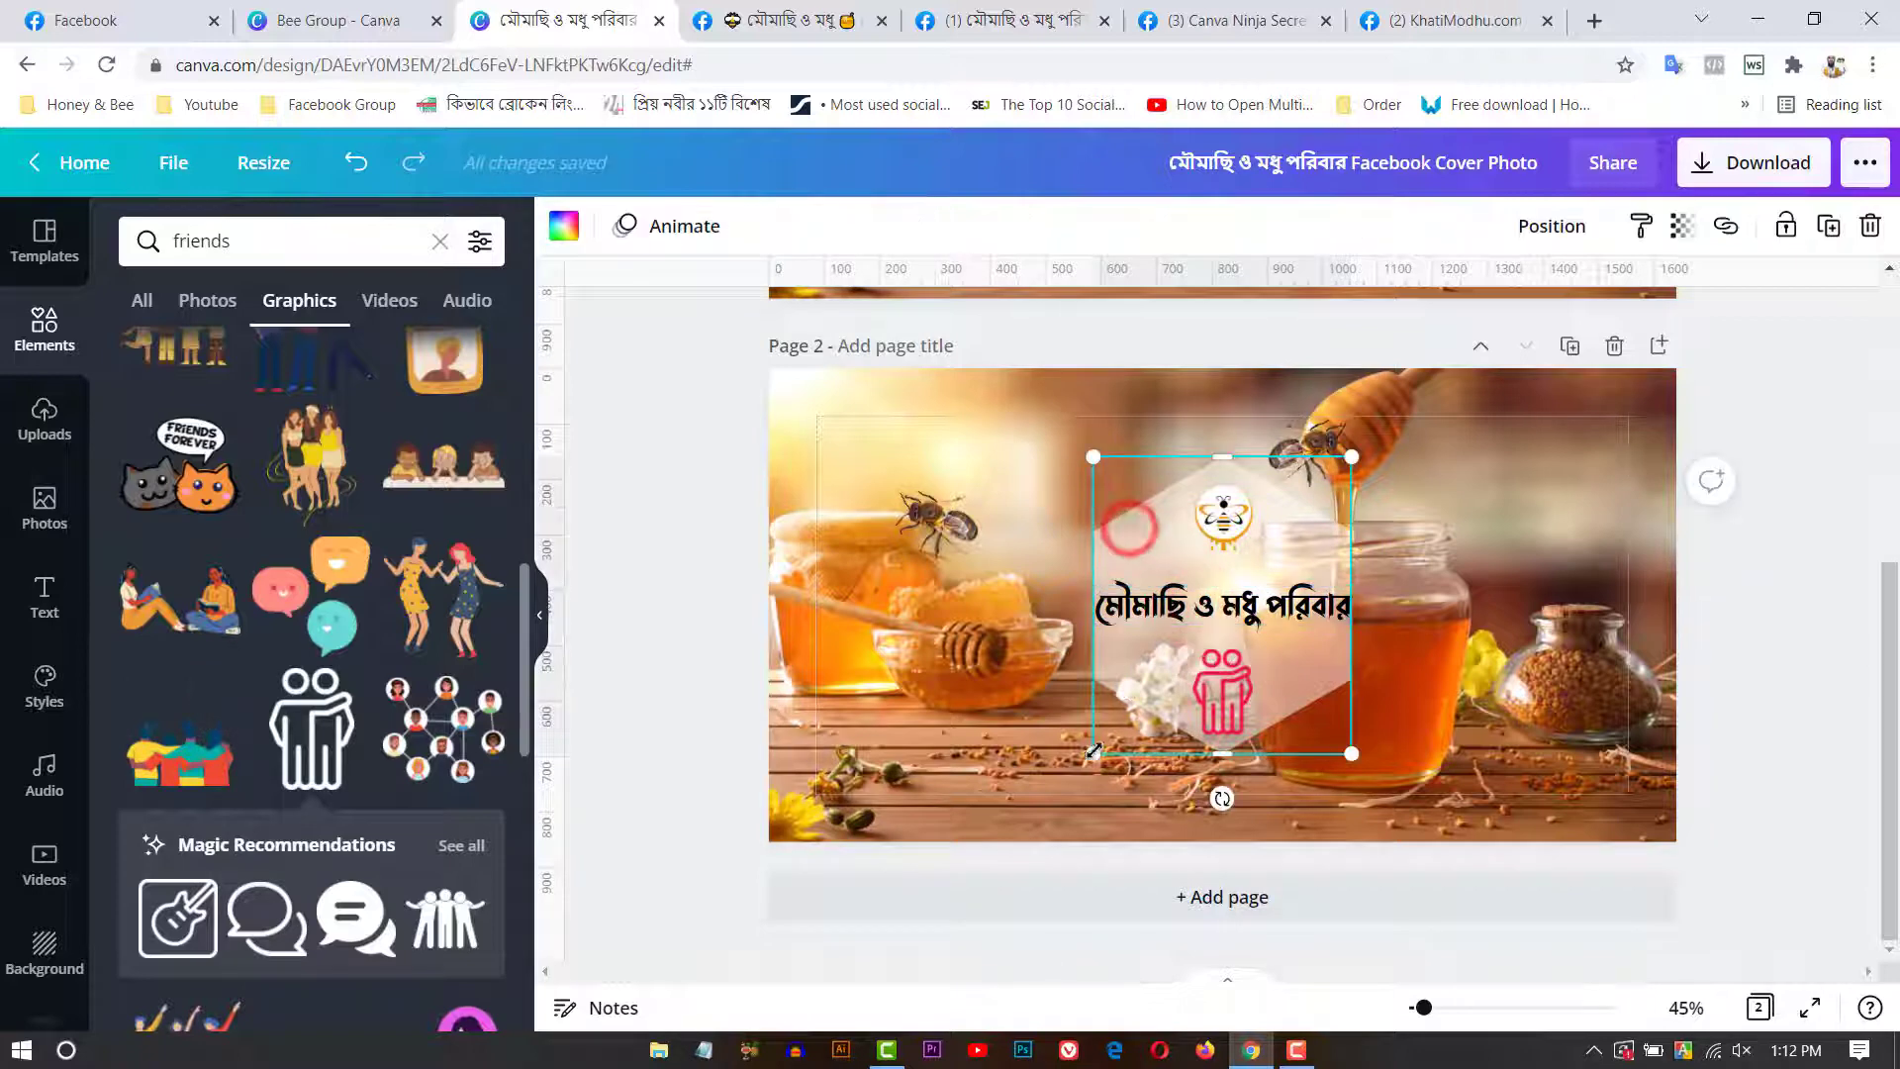
drag(1092, 753, 1078, 771)
click(1552, 226)
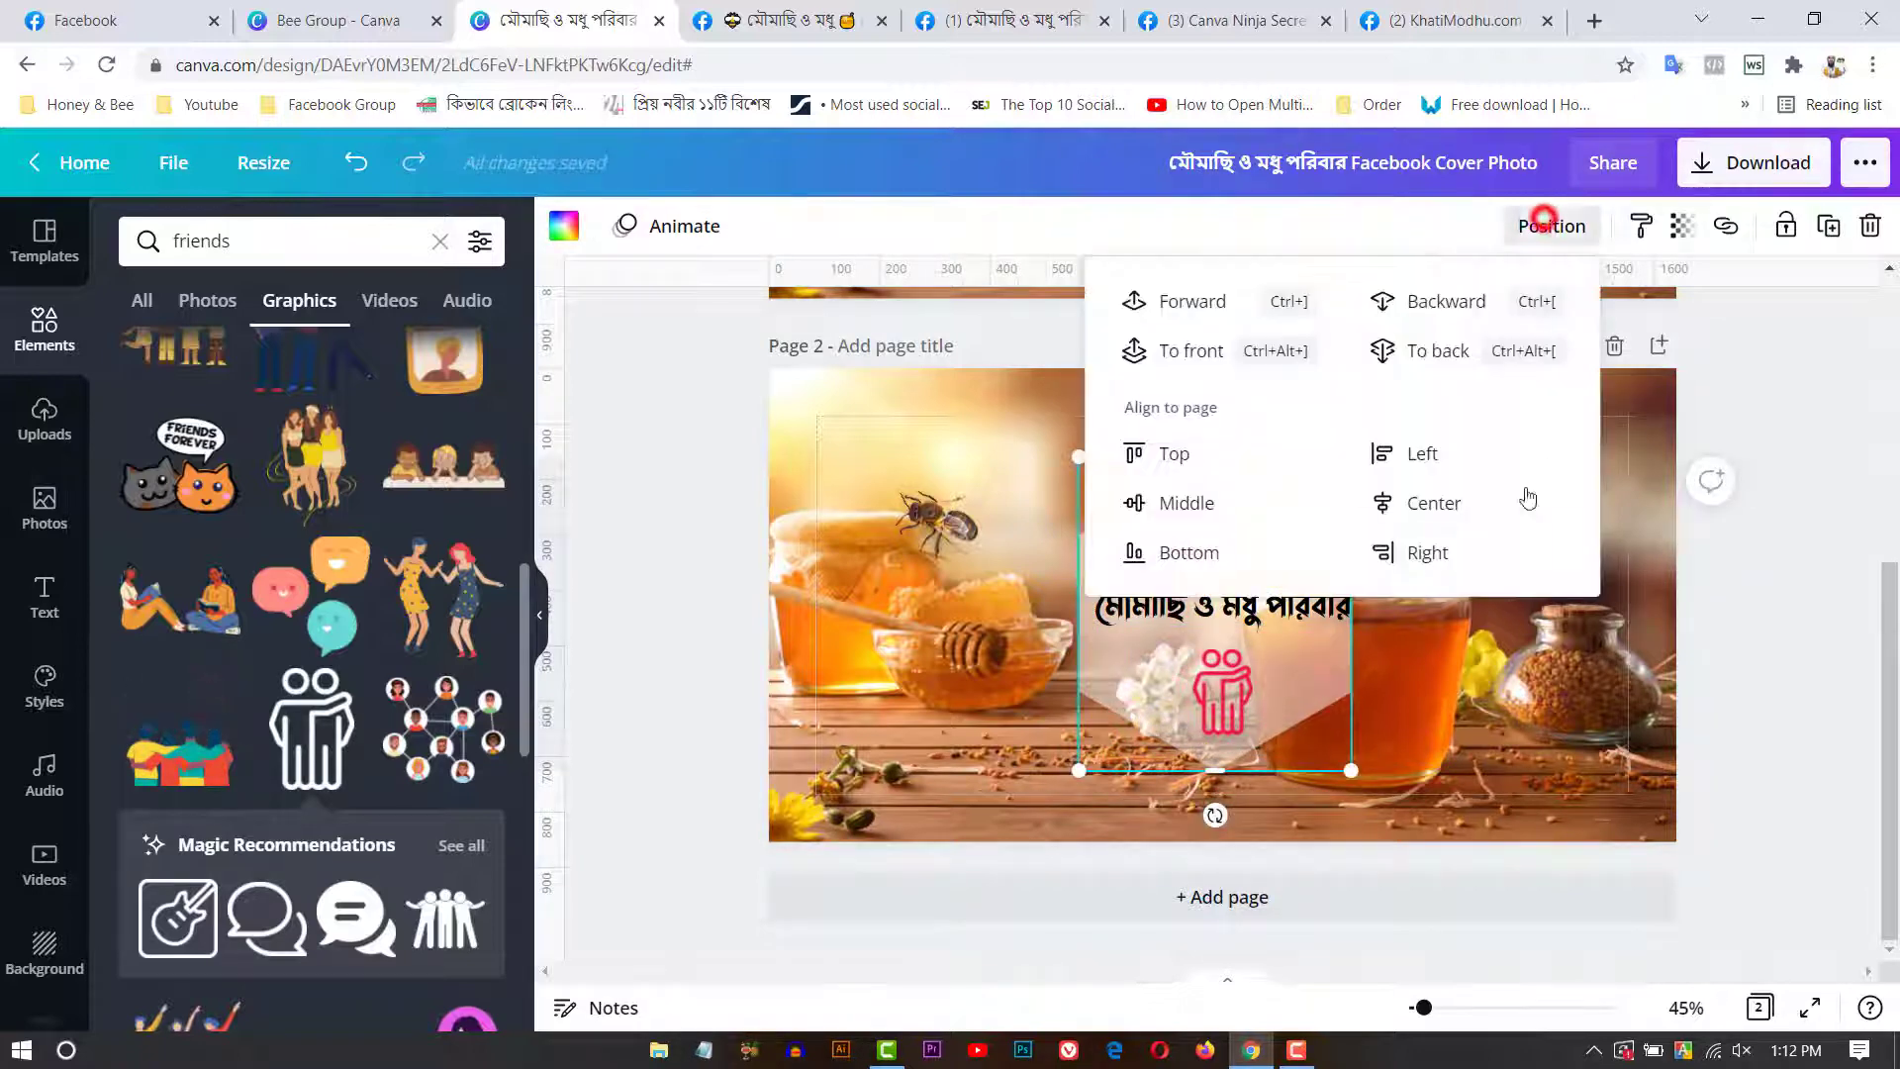
click(1422, 455)
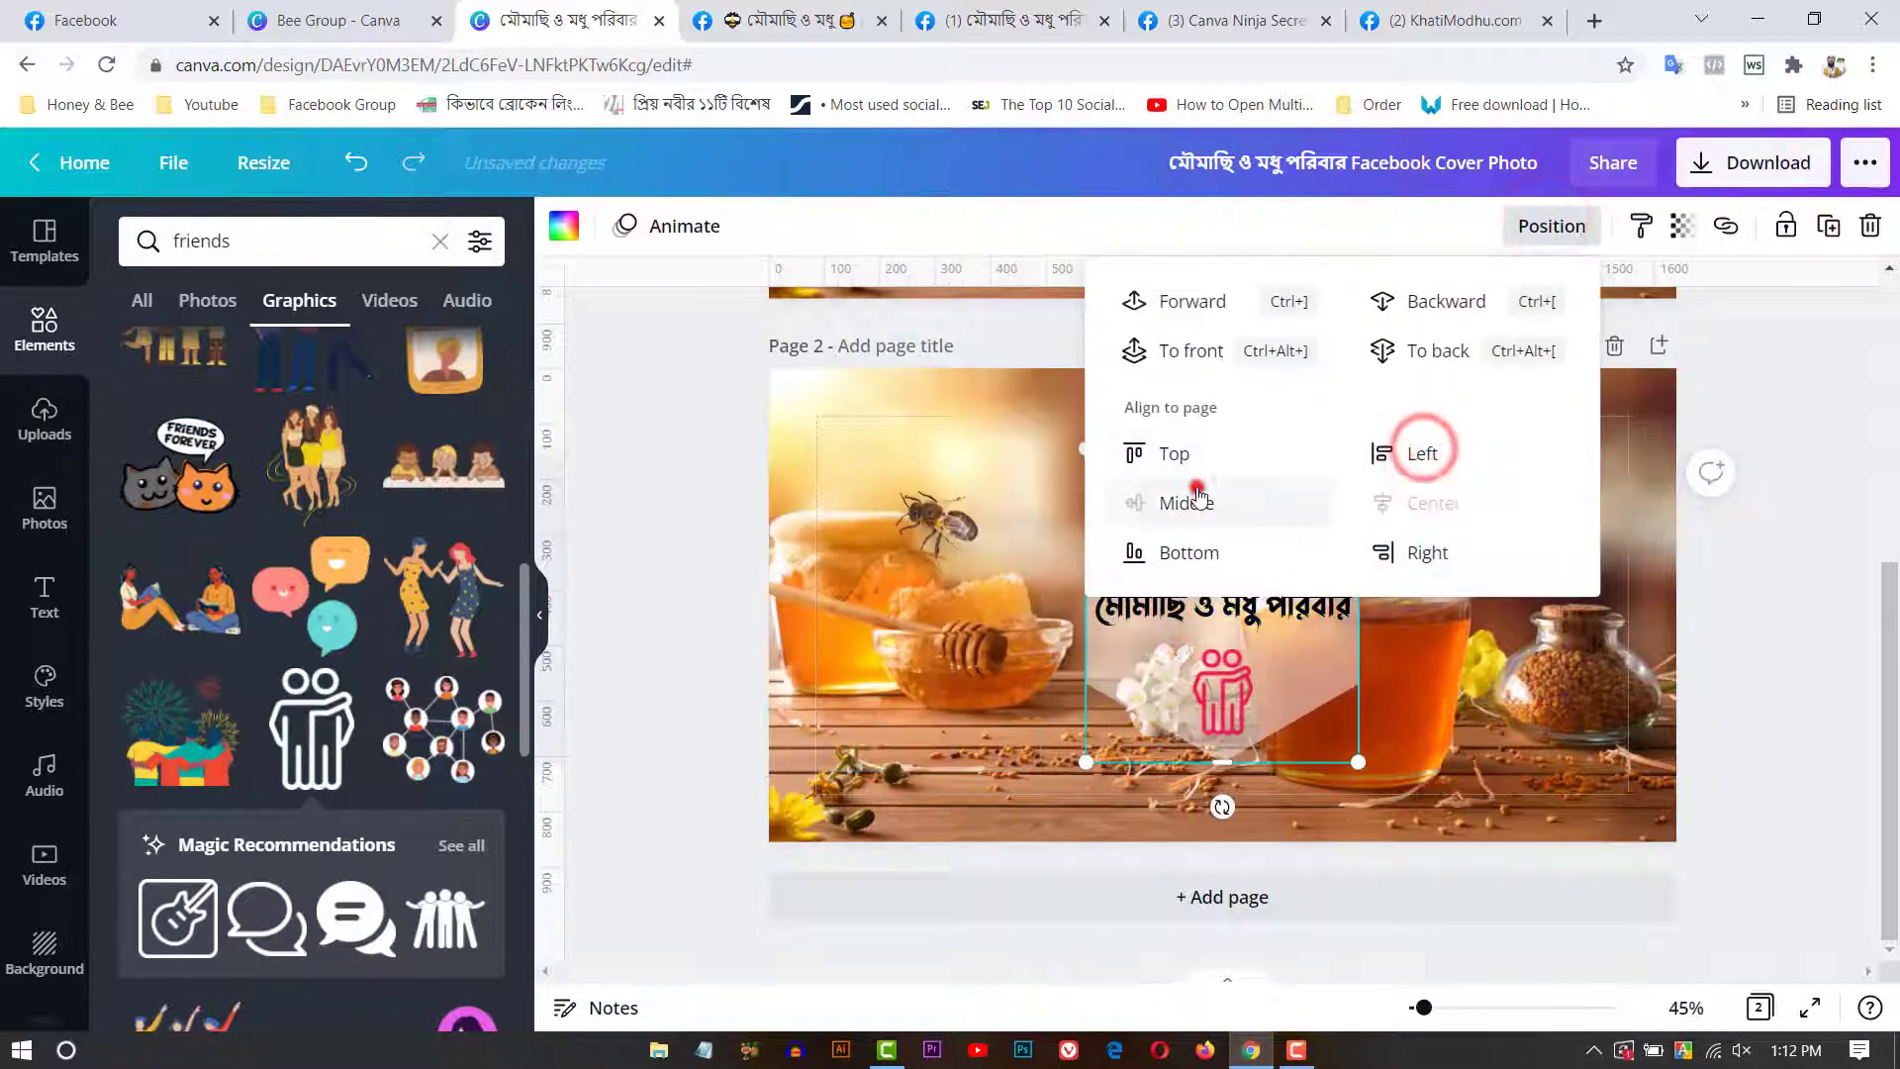
click(1197, 490)
click(1803, 396)
Step: Compare the finished cover on page 2 with the original design on page 1
scroll(1807, 540, up, 5)
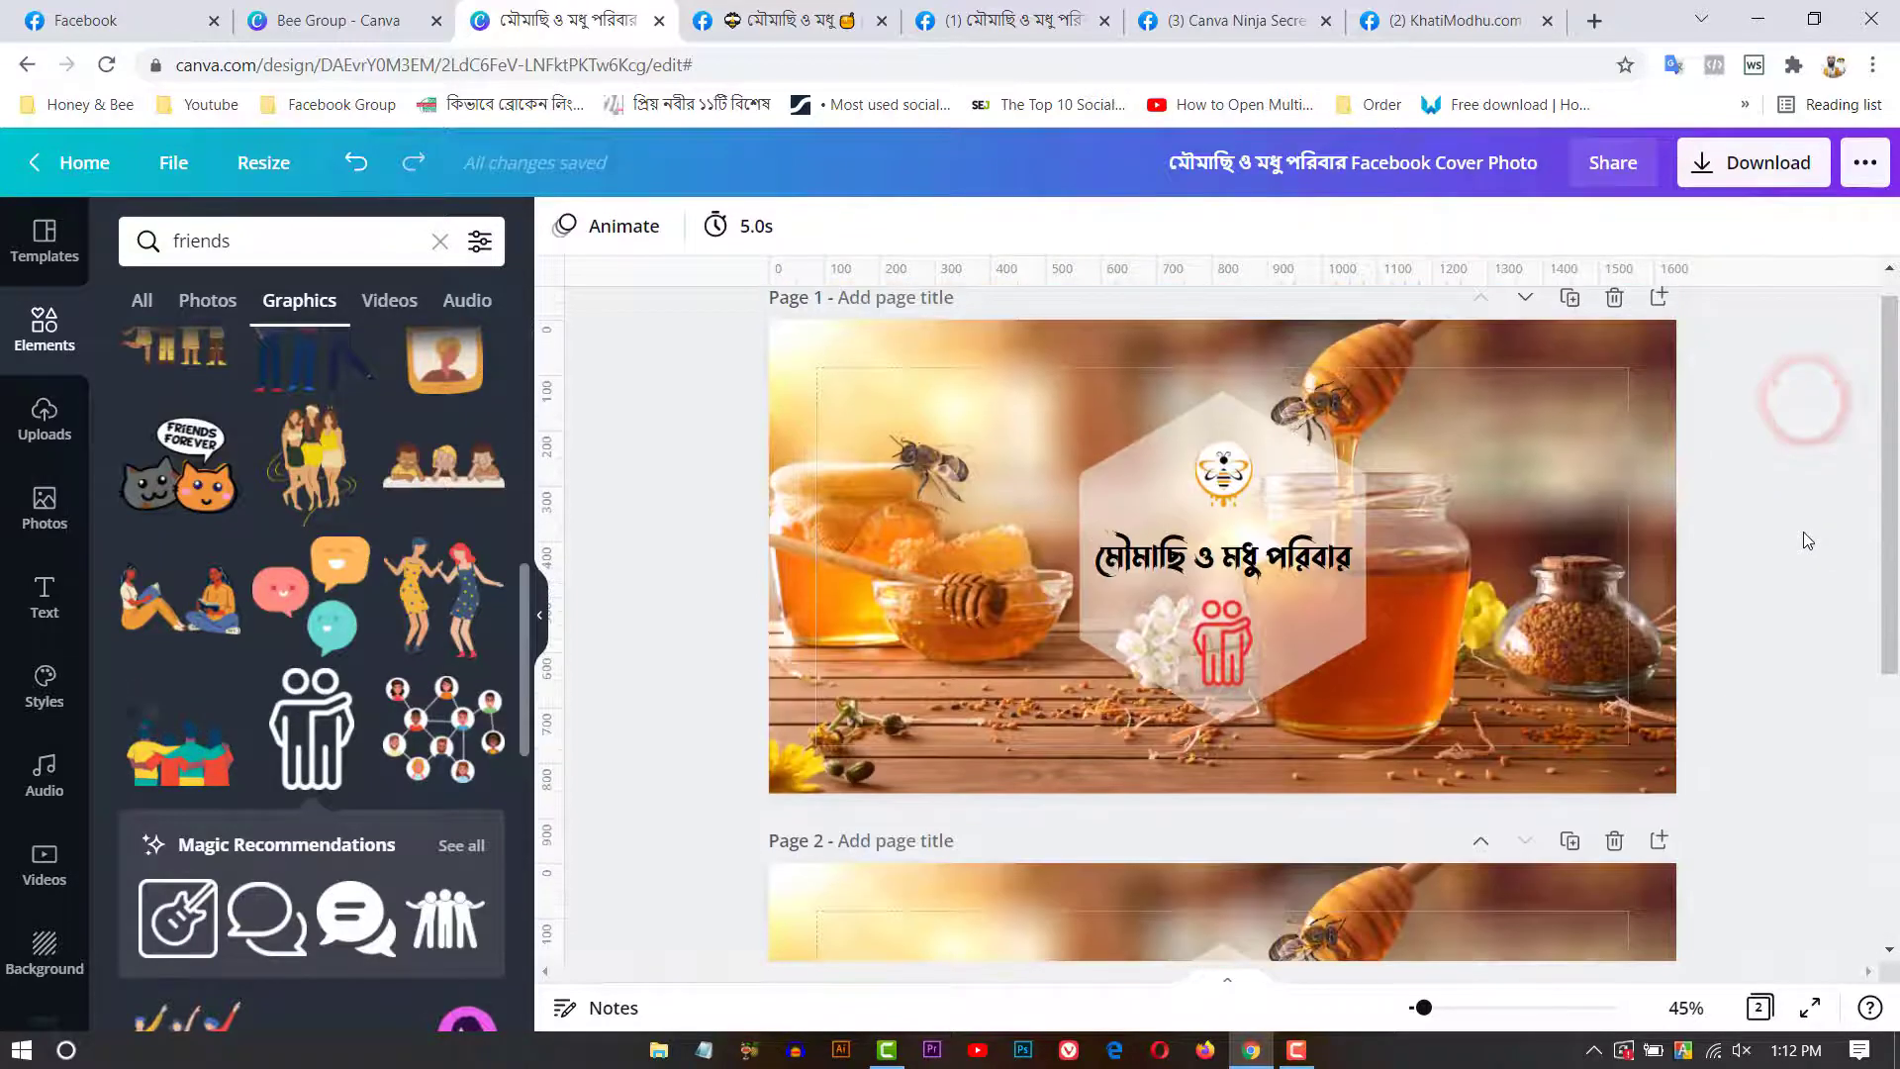
scroll(1804, 541, down, 3)
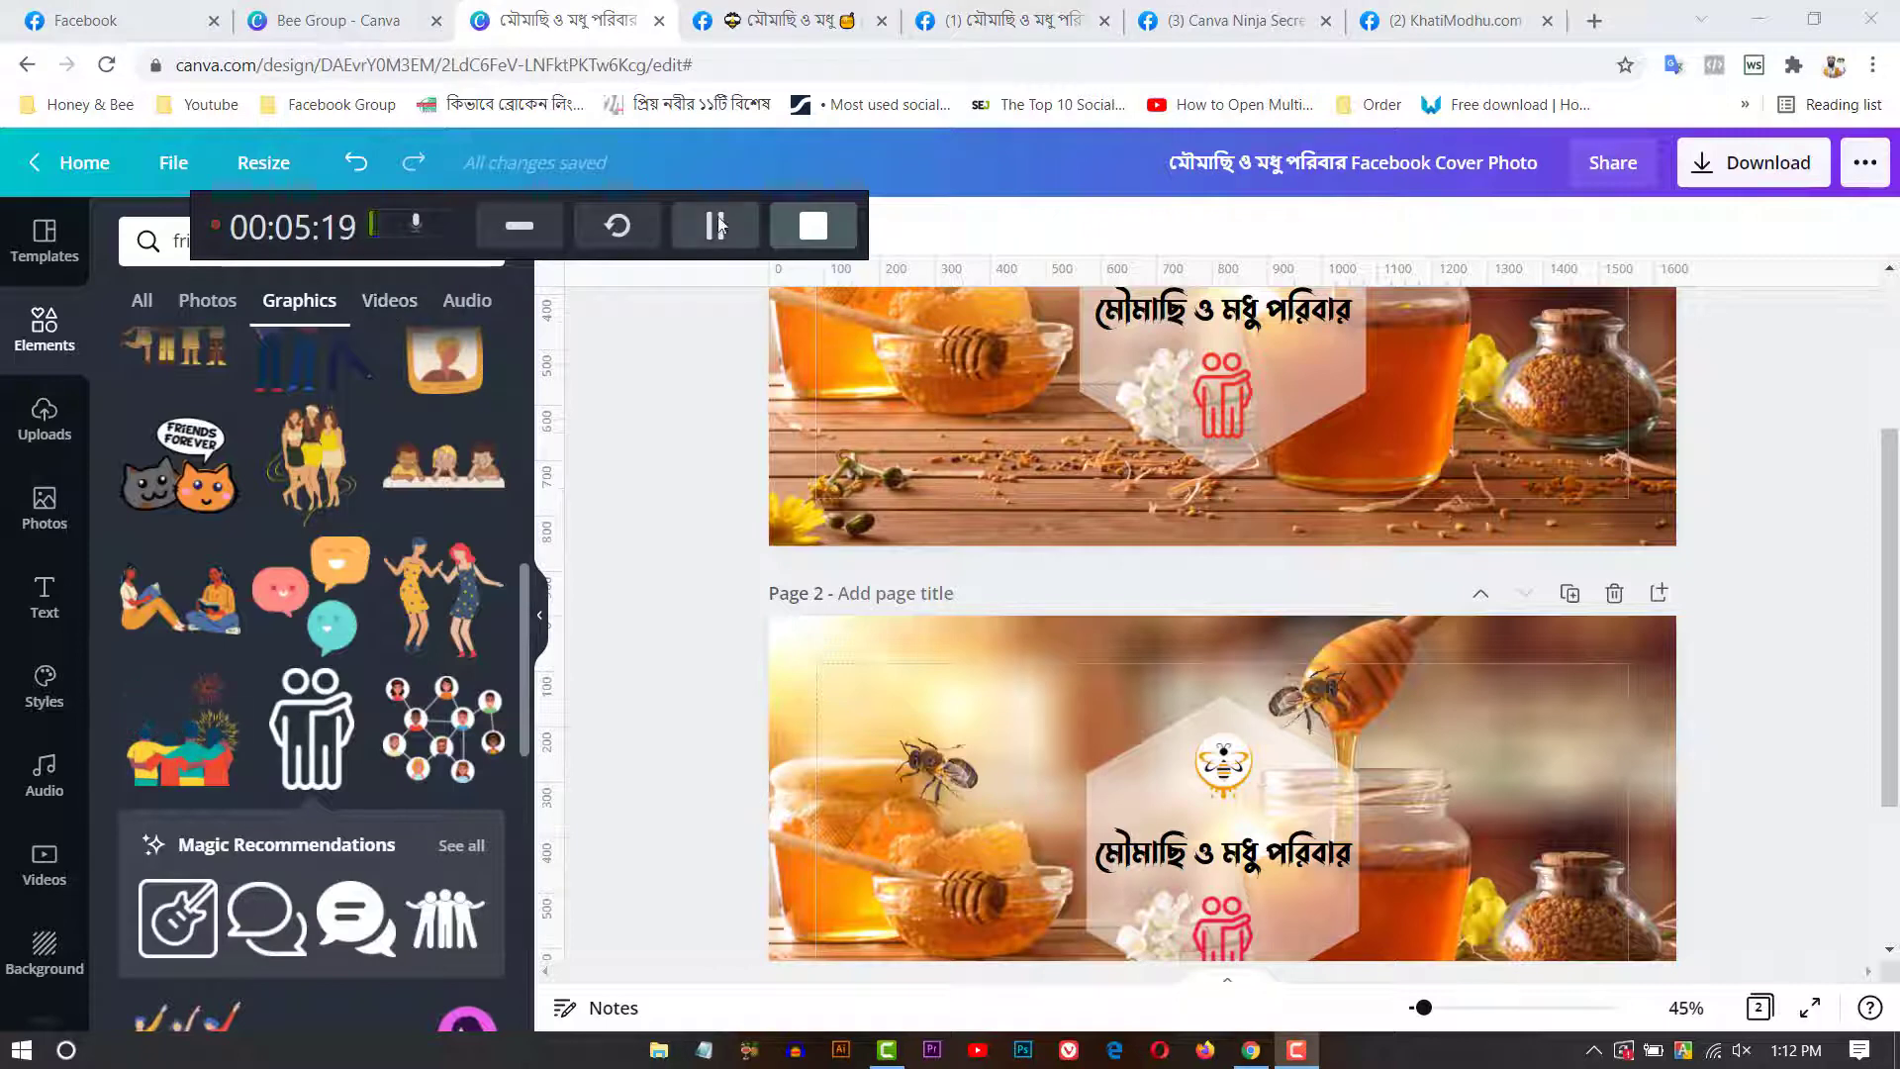
click(521, 226)
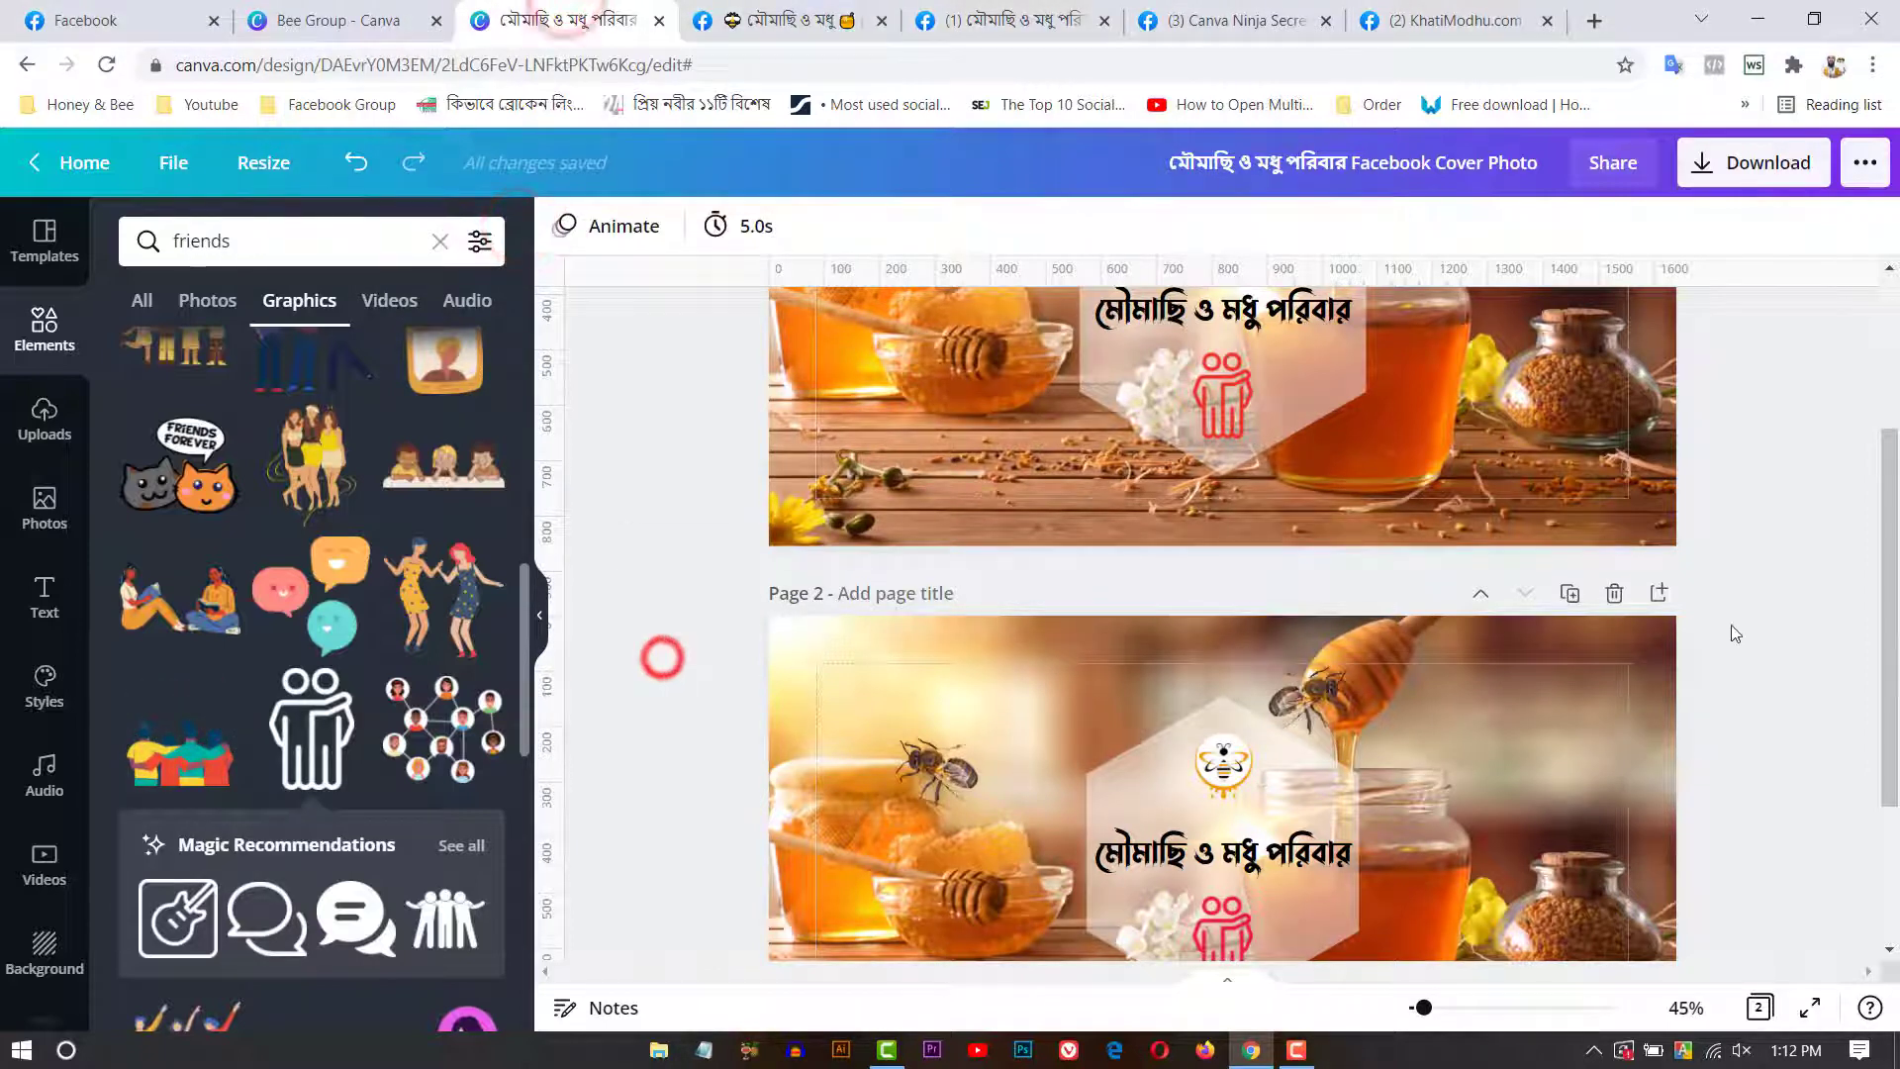
click(1730, 683)
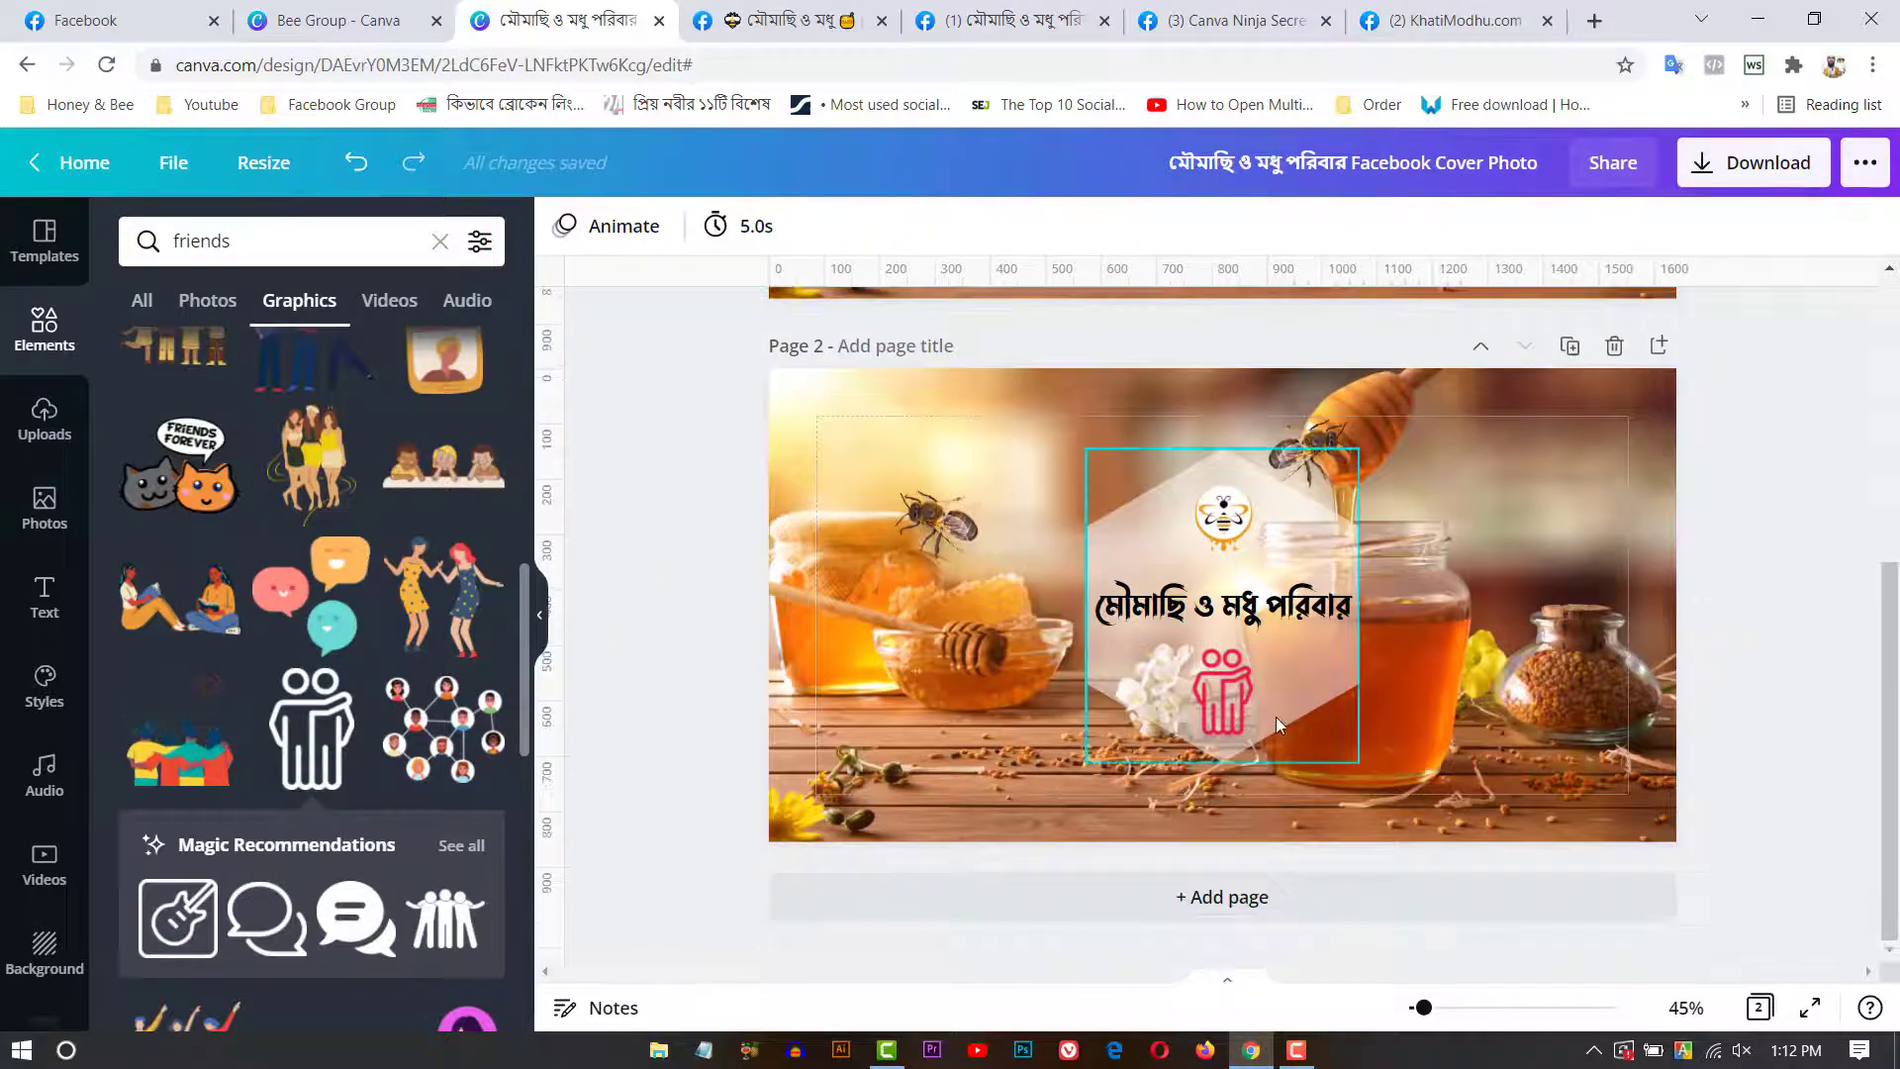
scroll(1399, 751, up, 5)
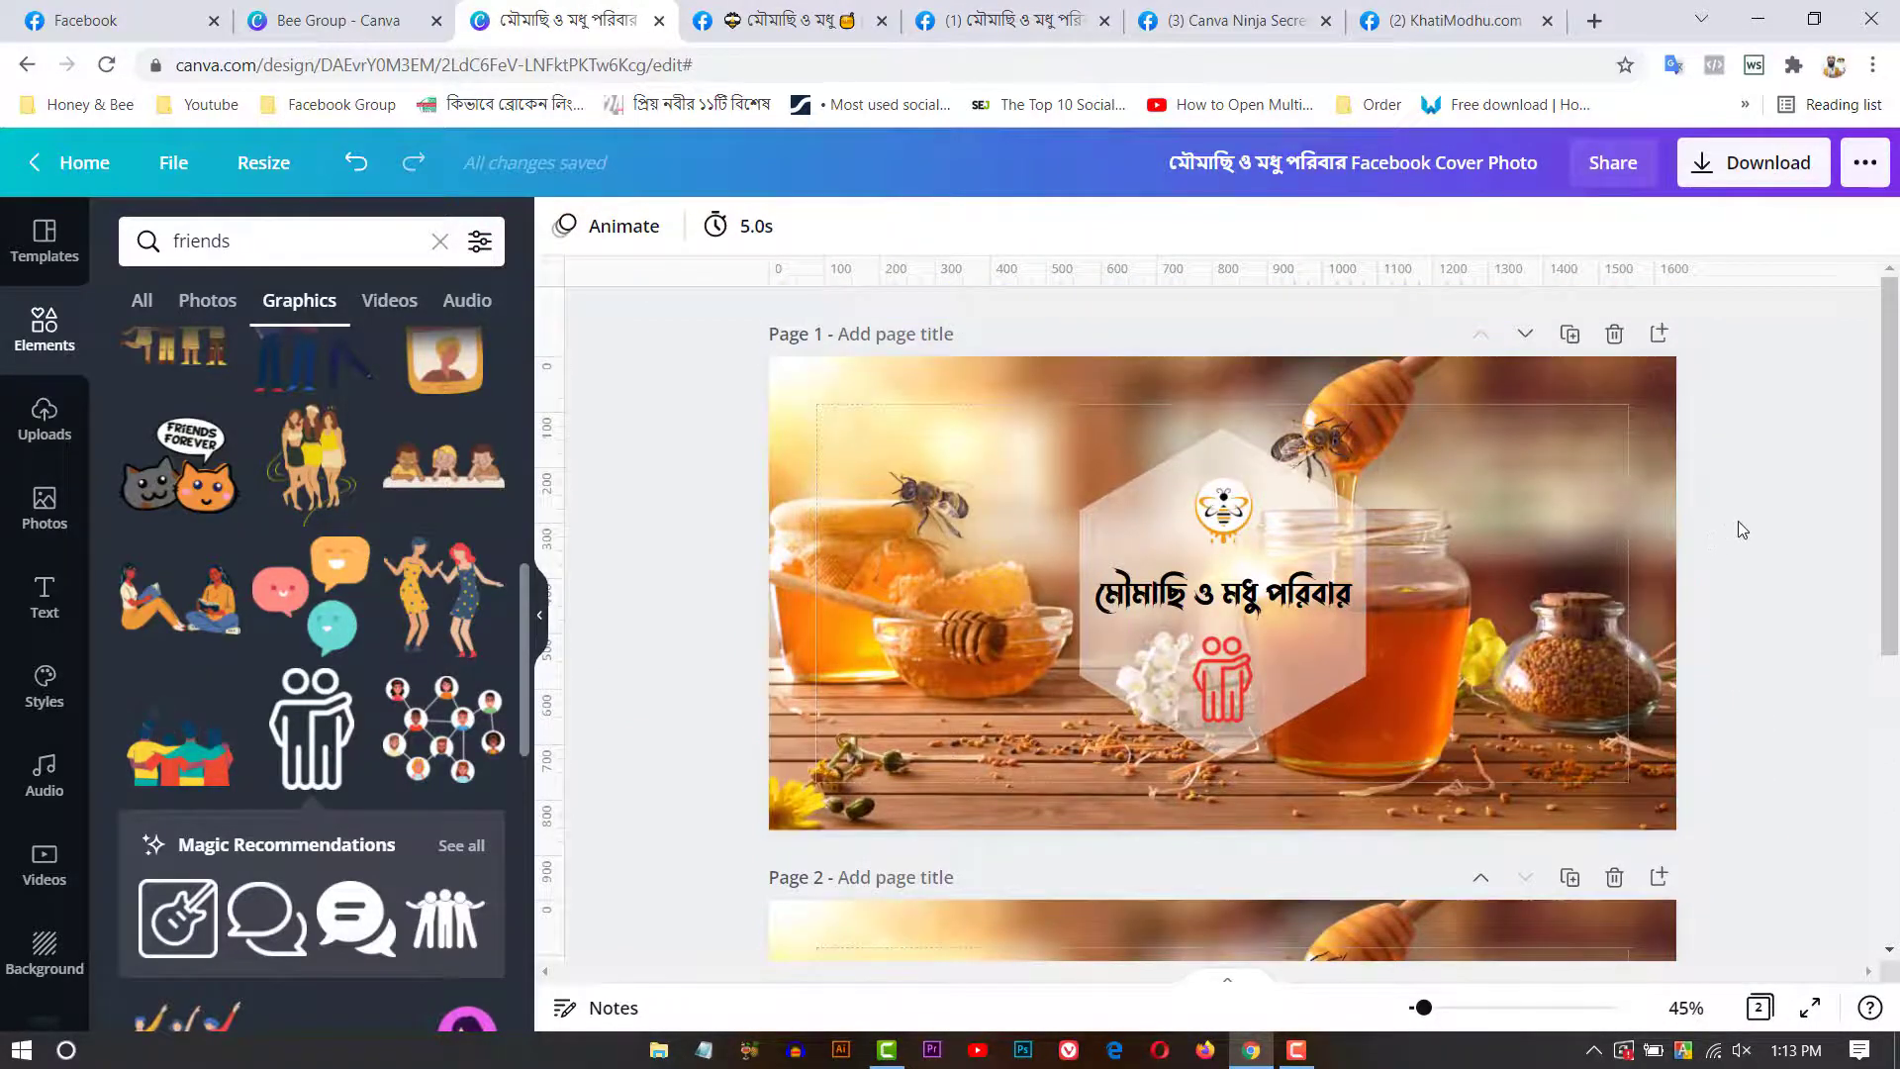
scroll(1742, 525, down, 3)
scroll(1771, 547, down, 3)
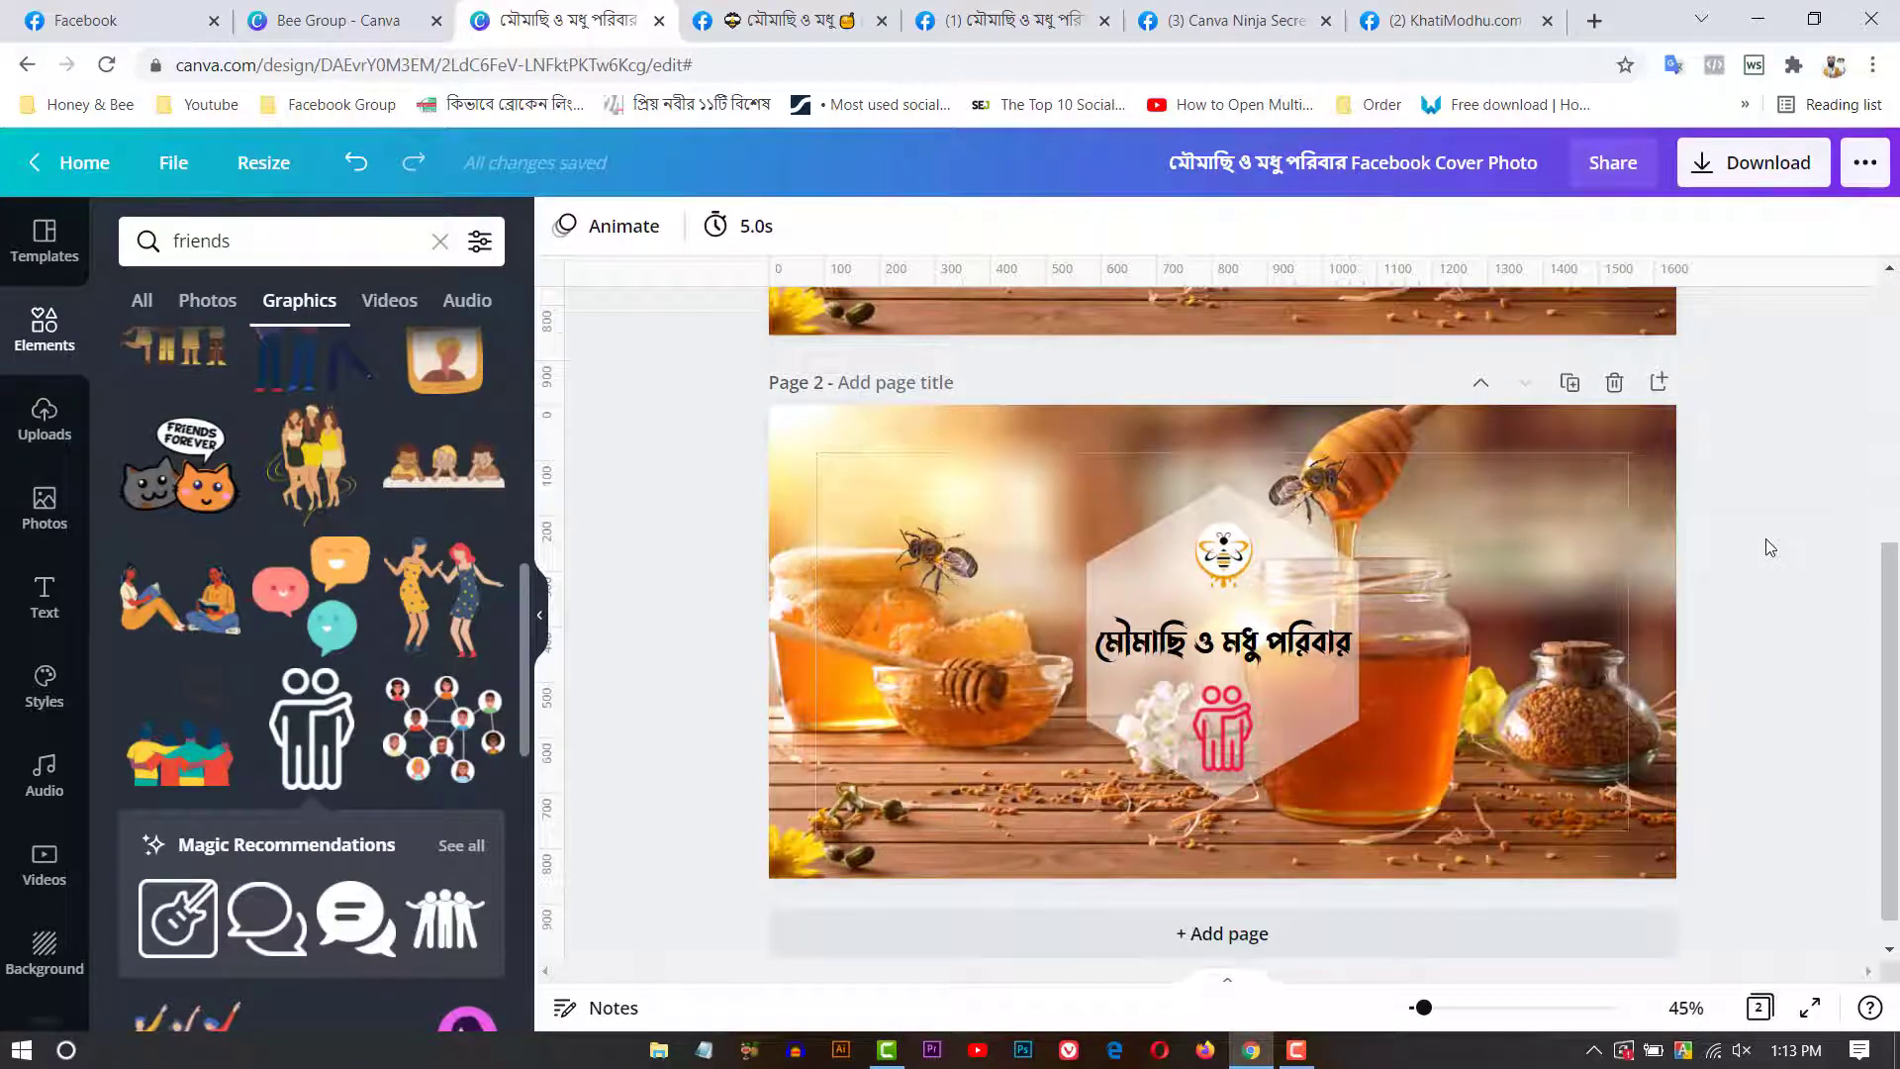
Step: View the cover in the Canva Ninja Secrets post and on the মৌমাছি ও মধু পরিবার Facebook group, and return to the Canva design
click(1243, 20)
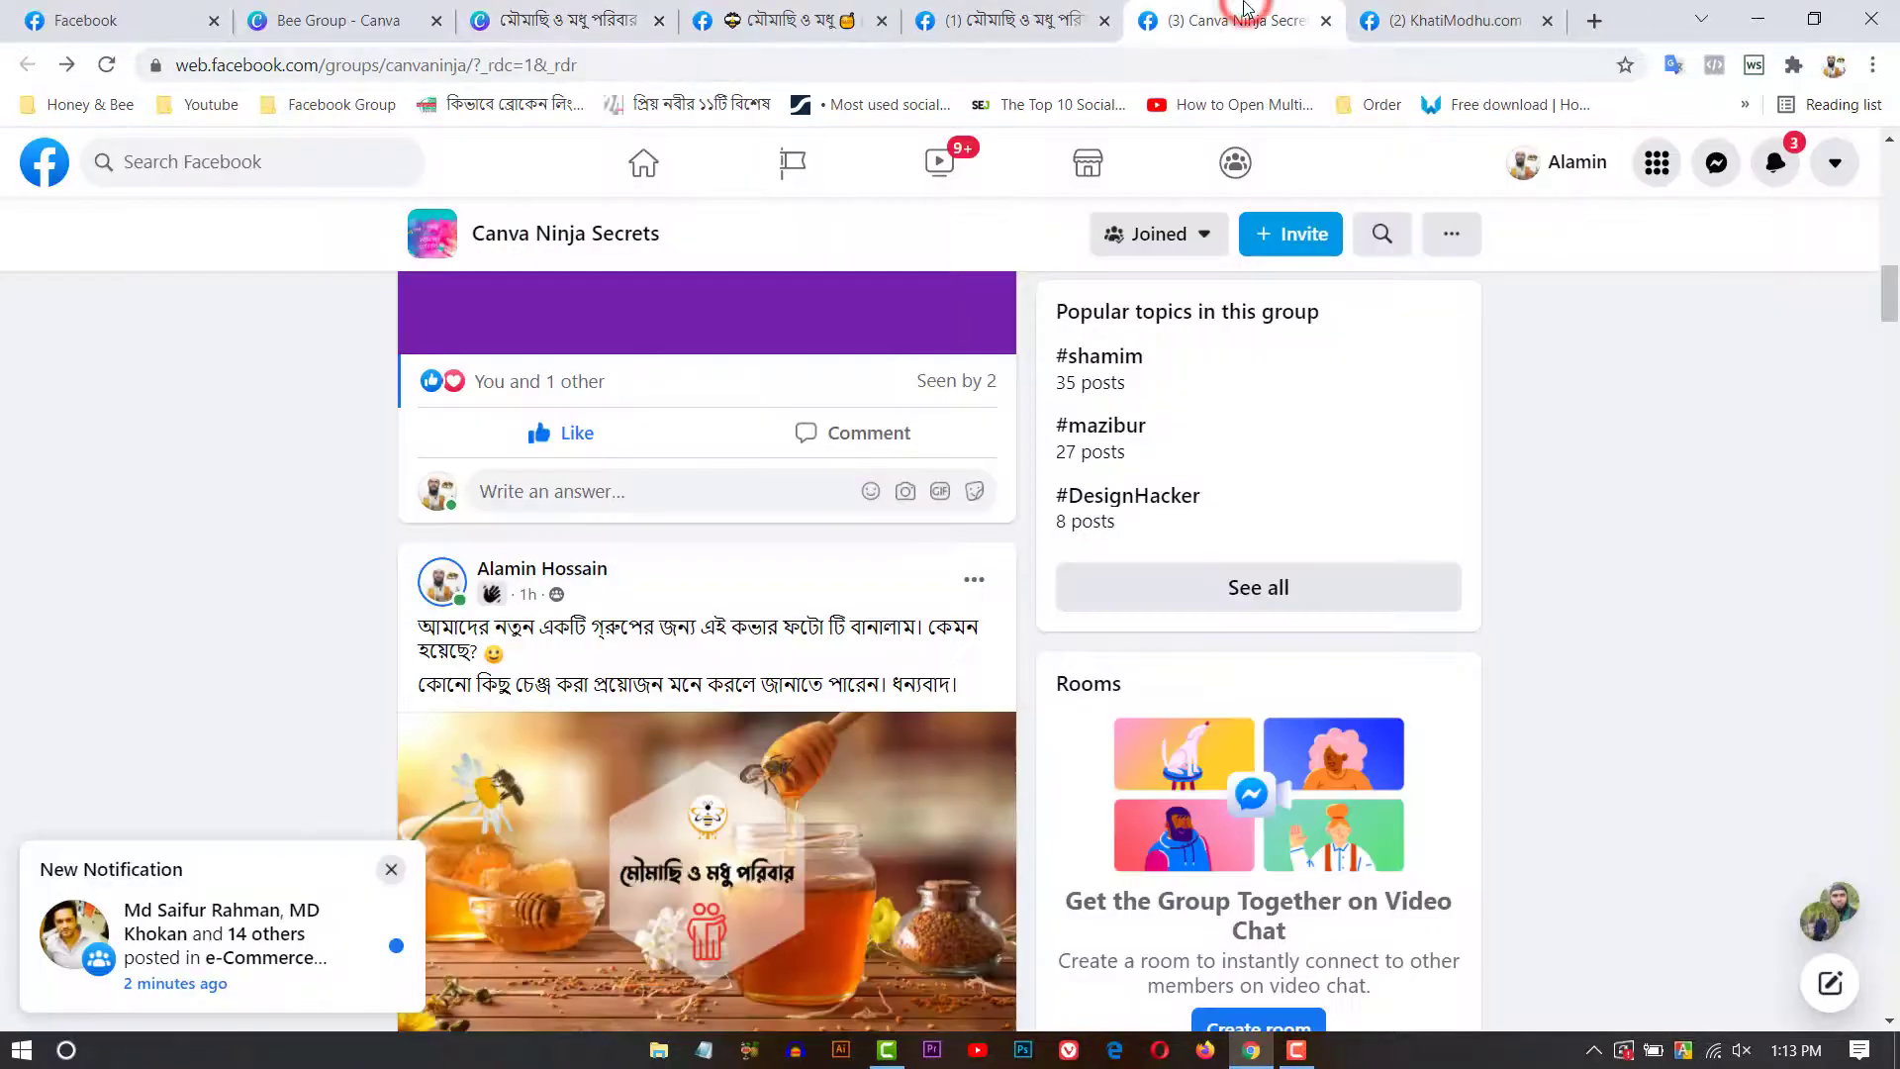
click(1010, 20)
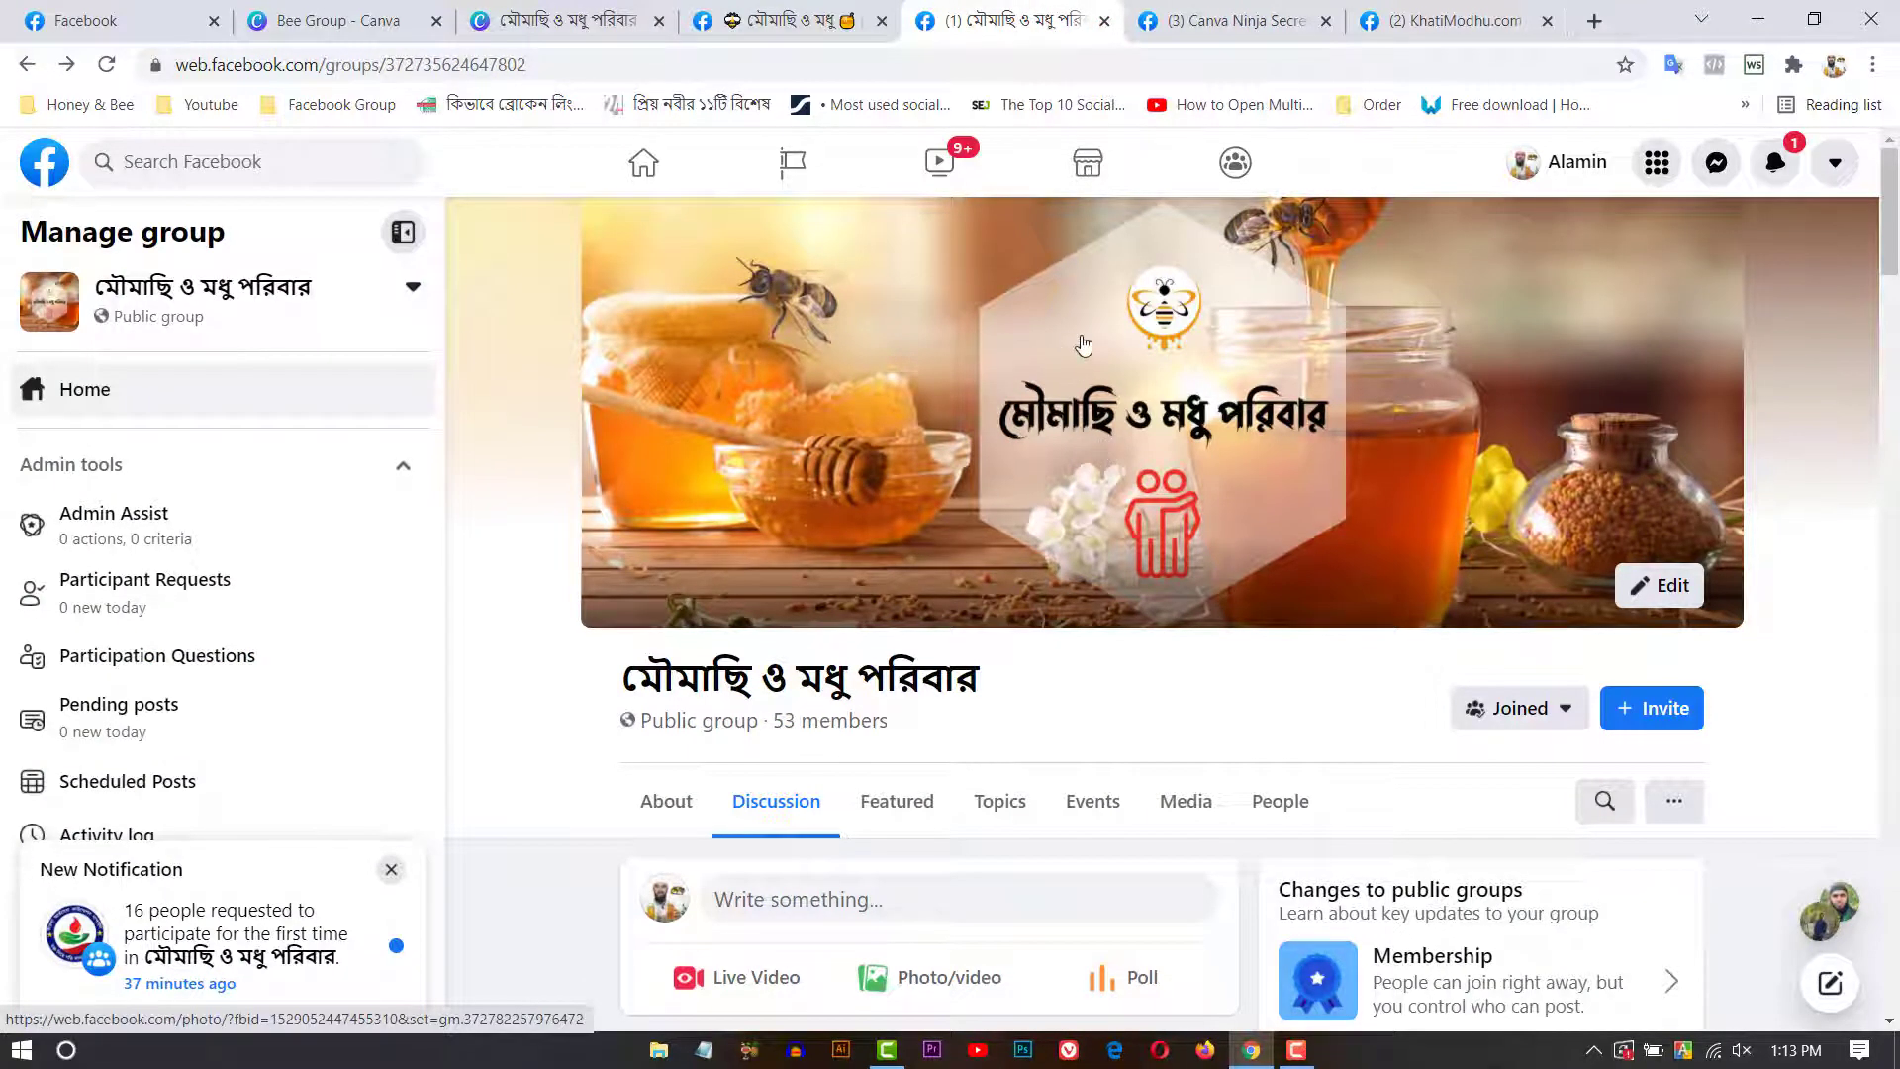
click(787, 20)
click(554, 20)
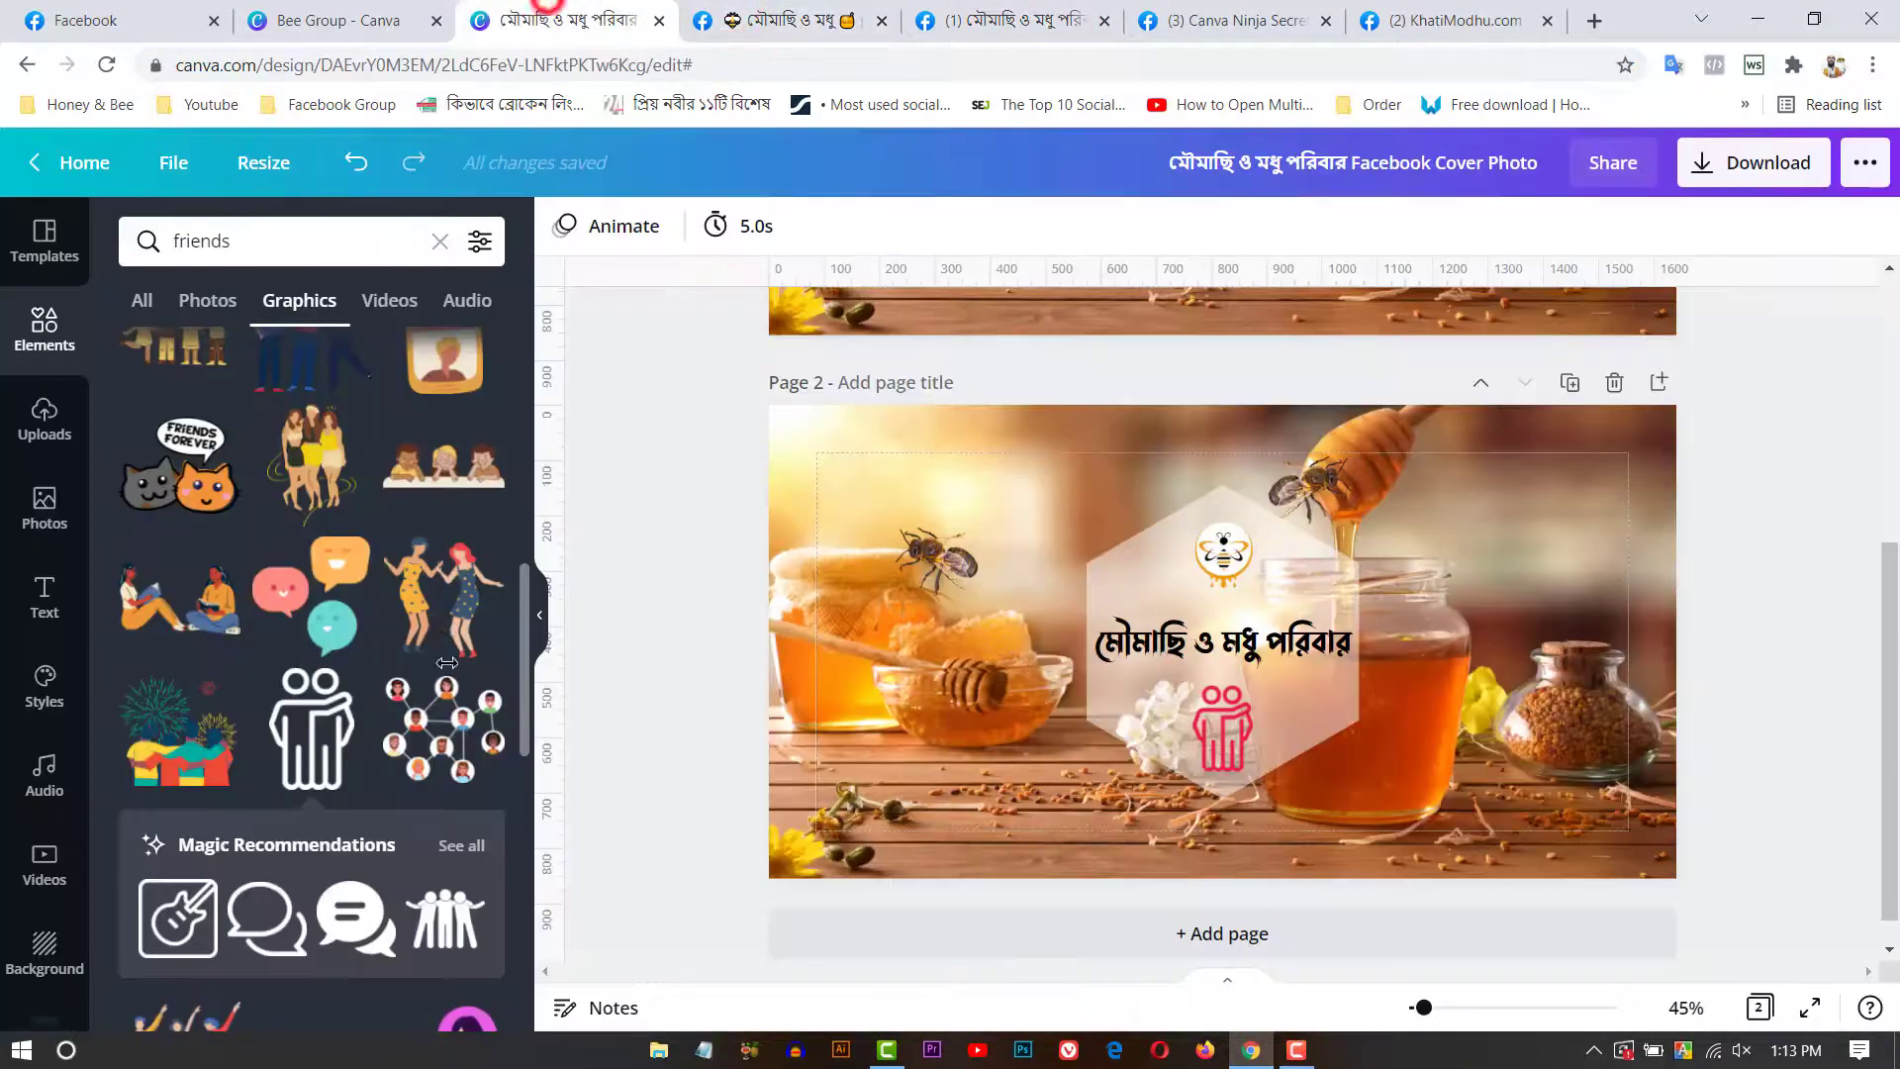